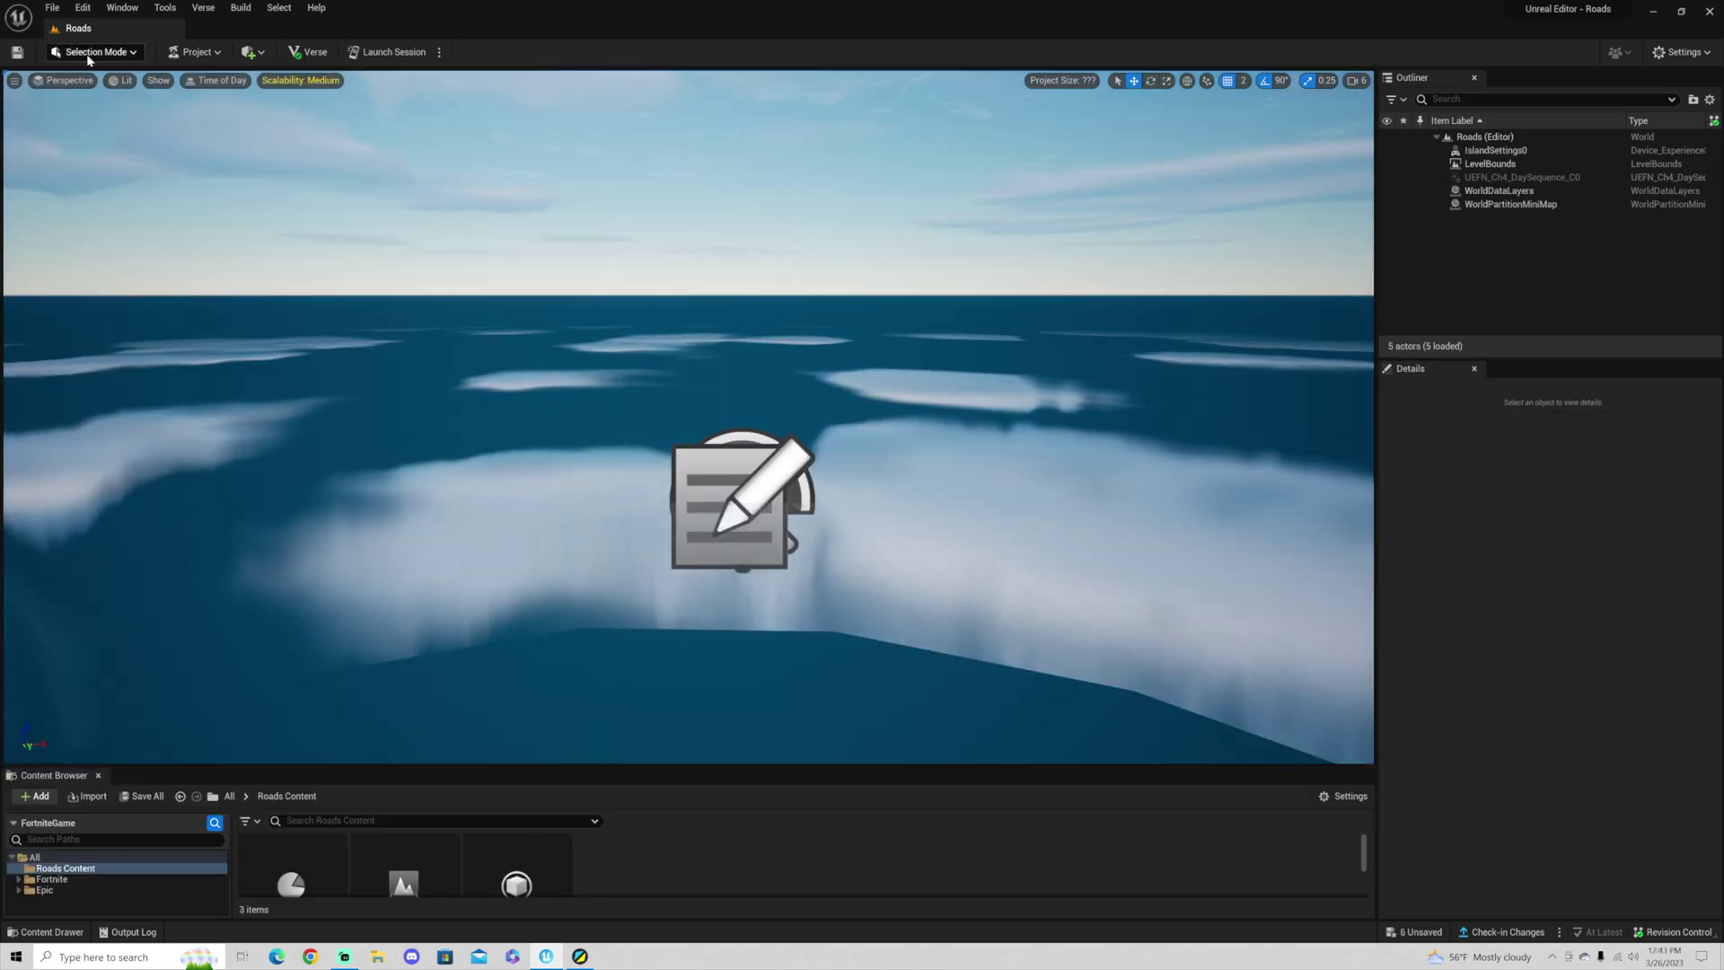
Step: Switch to Landscape mode and create a new landscape with the MI_Creative_Landscape_Apo material and default settings
{"action": "left_click", "coordinate": [88, 59]}
{"action": "left_click", "coordinate": [79, 125]}
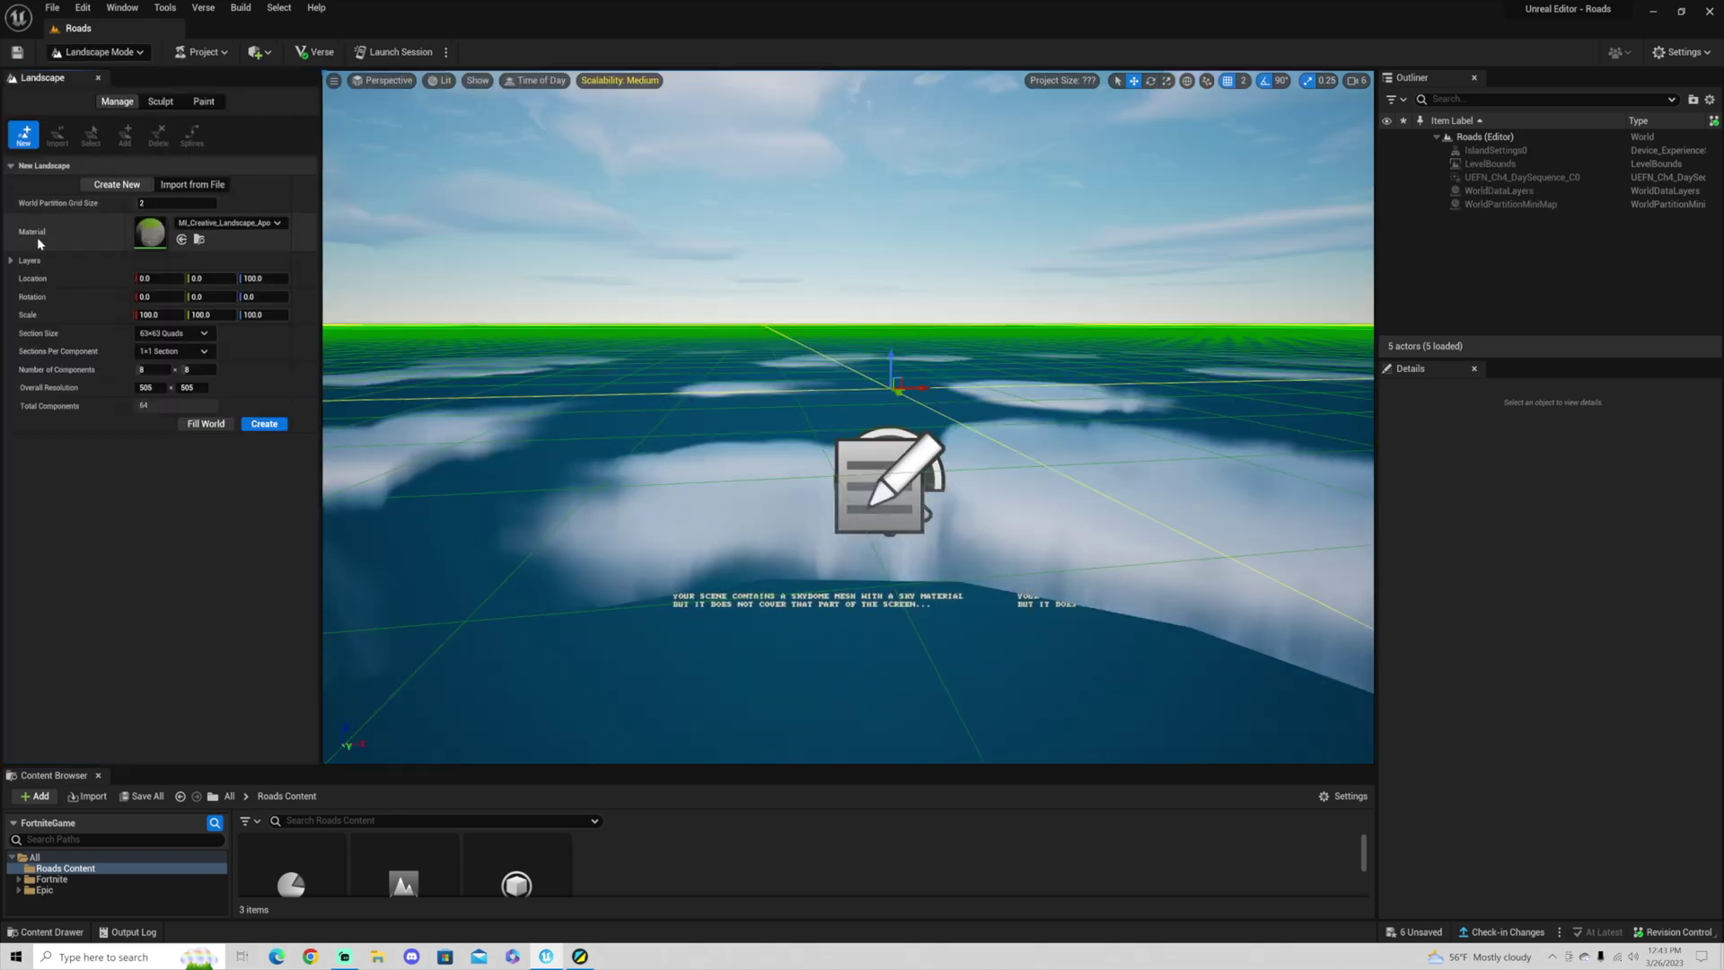
{"action": "left_click", "coordinate": [266, 424]}
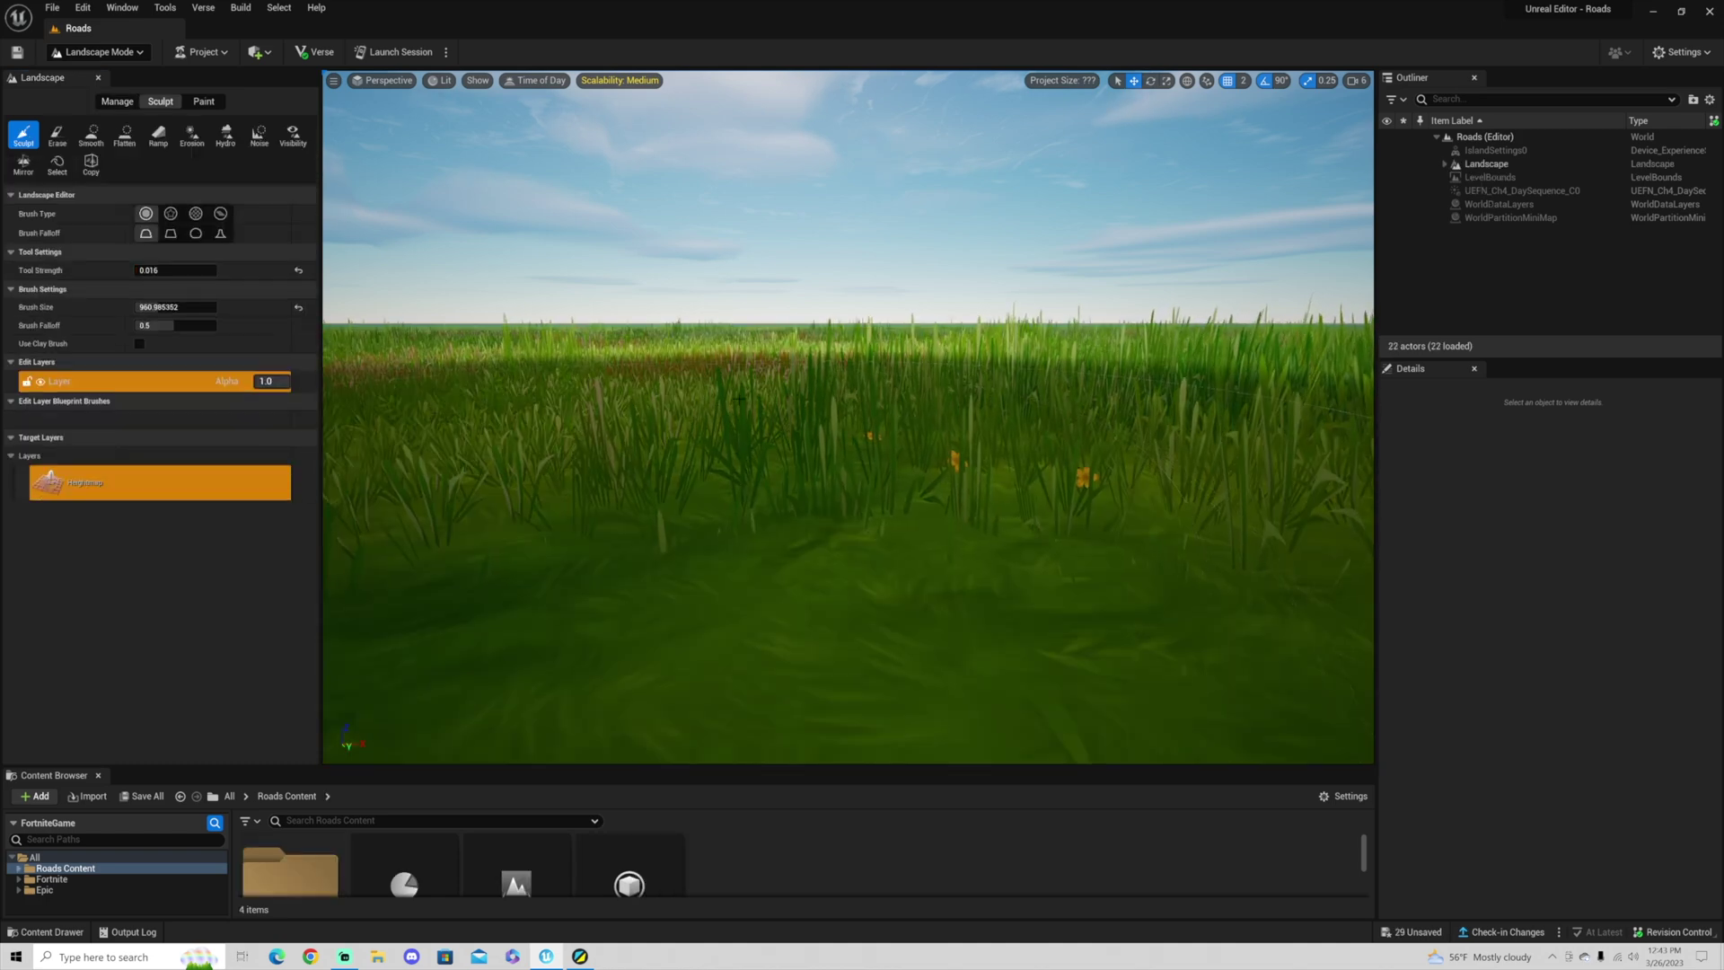
Step: Sculpt a raised mound on the flat landscape with a tool strength of 0.16
{"action": "right_click_drag", "start_coordinate": [739, 398], "coordinate": [718, 503]}
{"action": "scroll", "coordinate": [773, 386], "scroll_direction": "down", "scroll_amount": 10}
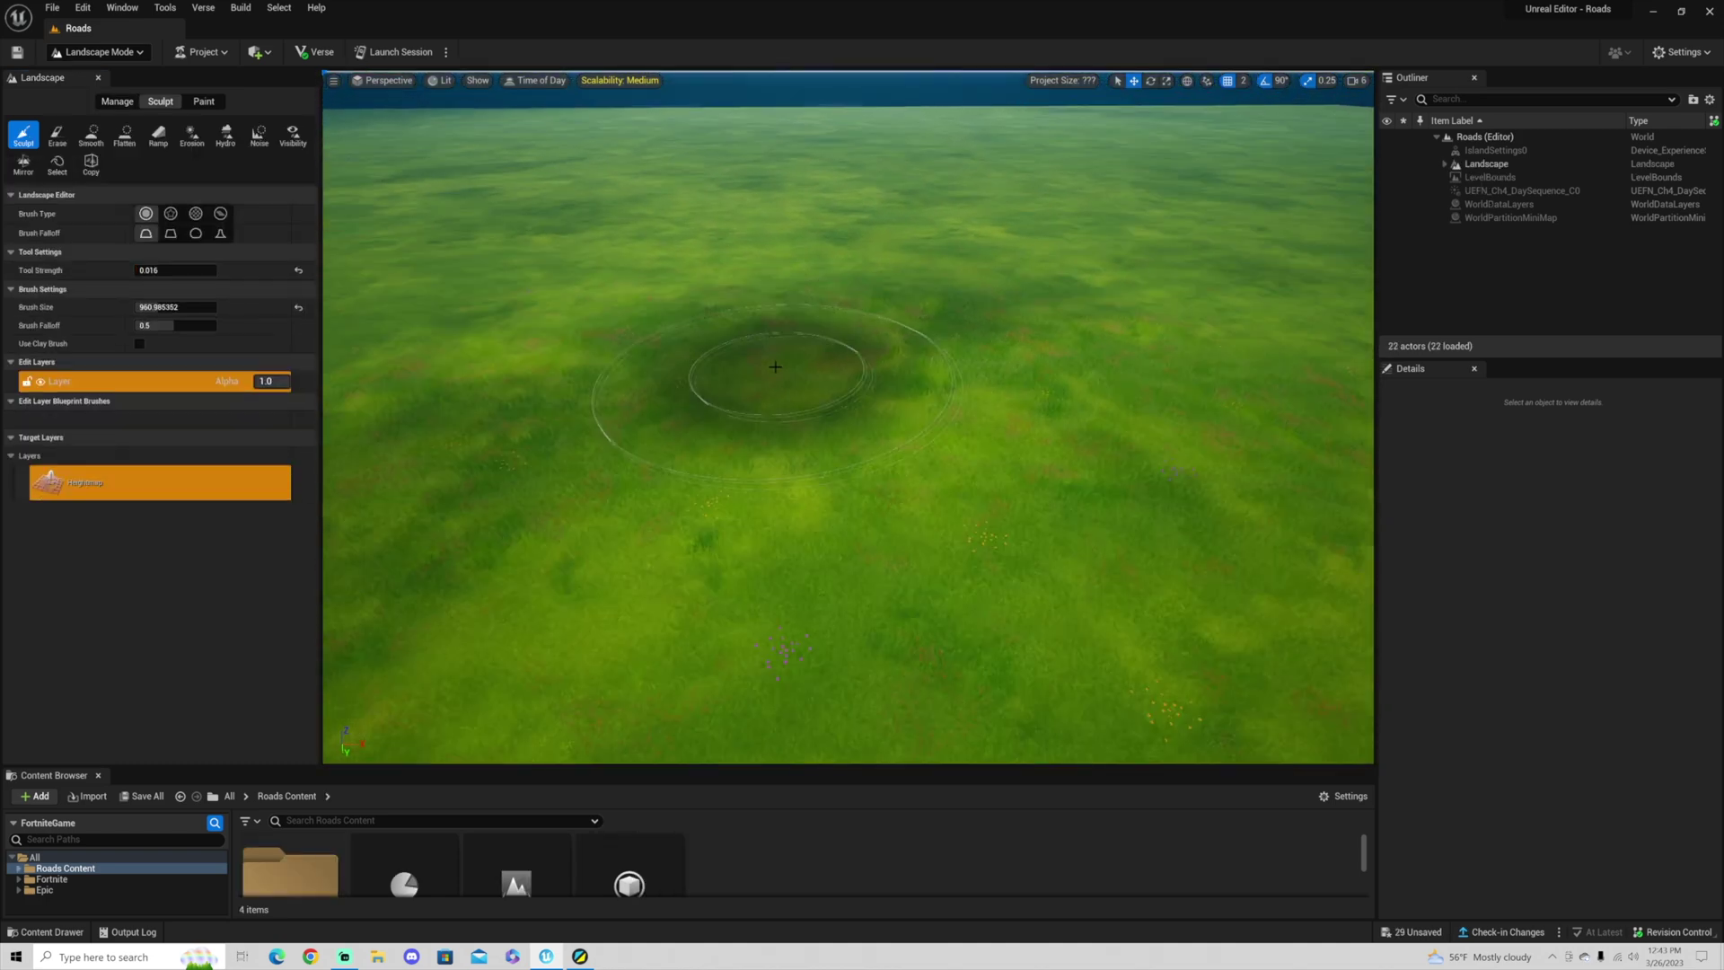
{"action": "right_click_drag", "start_coordinate": [775, 366], "coordinate": [780, 345]}
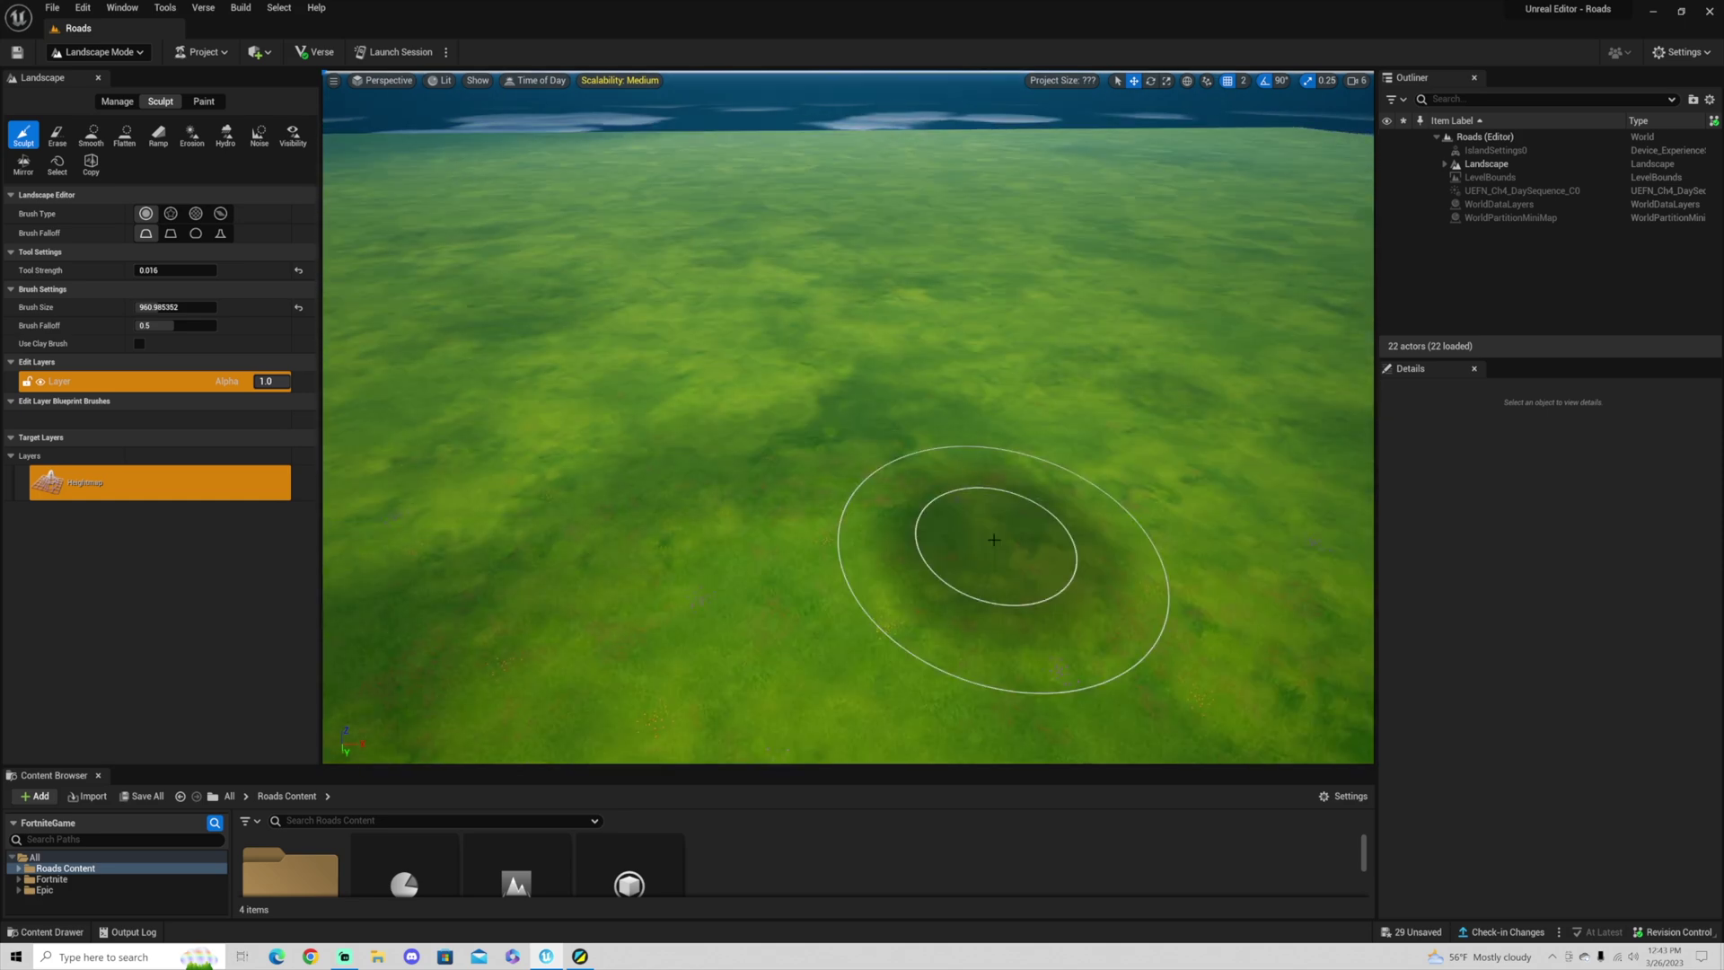
{"action": "right_click_drag", "start_coordinate": [822, 429], "coordinate": [822, 429]}
{"action": "key", "text": "q"}
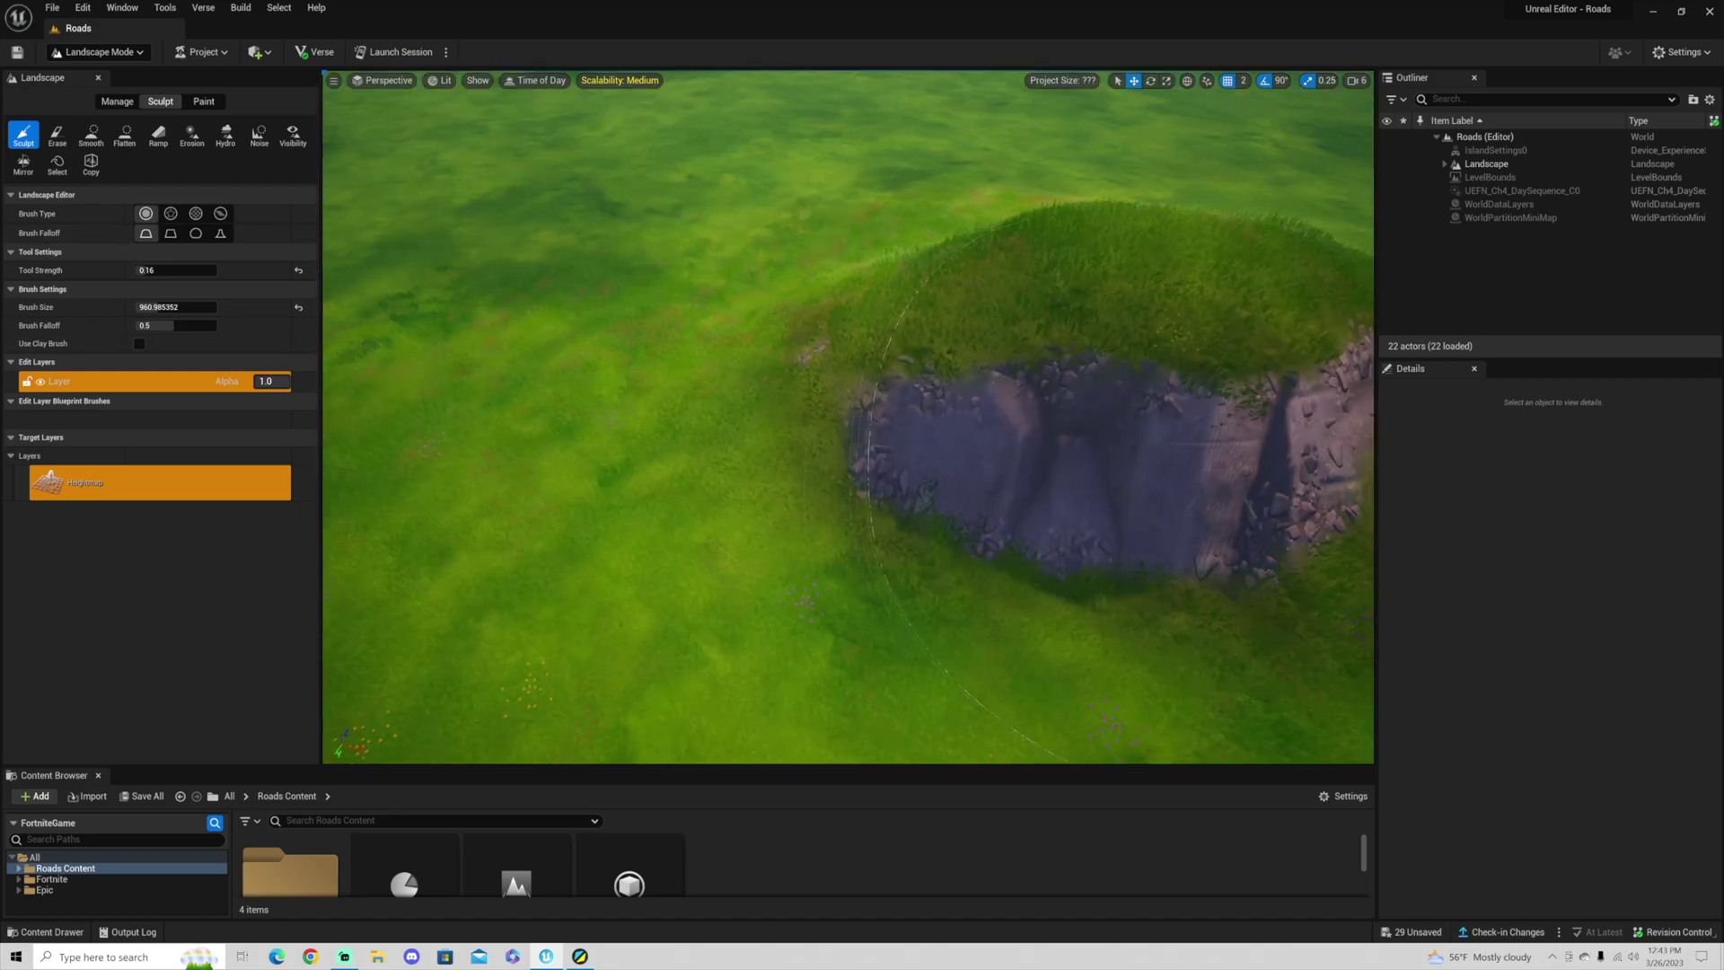
{"action": "right_click_drag", "start_coordinate": [974, 476], "coordinate": [973, 477]}
{"action": "mouse_move", "coordinate": [634, 593]}
{"action": "left_mouse_down"}
{"action": "mouse_move", "coordinate": [724, 589]}
{"action": "mouse_move", "coordinate": [609, 631]}
{"action": "mouse_move", "coordinate": [712, 516]}
{"action": "mouse_move", "coordinate": [535, 377]}
{"action": "left_mouse_up"}
Step: Reshape the mound into a taller, steep mountain using tool strength 0.394667 and a brush size of about 1900
{"action": "mouse_move", "coordinate": [535, 377]}
{"action": "right_mouse_down"}
{"action": "mouse_move", "coordinate": [593, 380]}
{"action": "mouse_move", "coordinate": [467, 386]}
{"action": "right_mouse_up"}
{"action": "scroll", "coordinate": [712, 423], "scroll_direction": "down", "scroll_amount": 6}
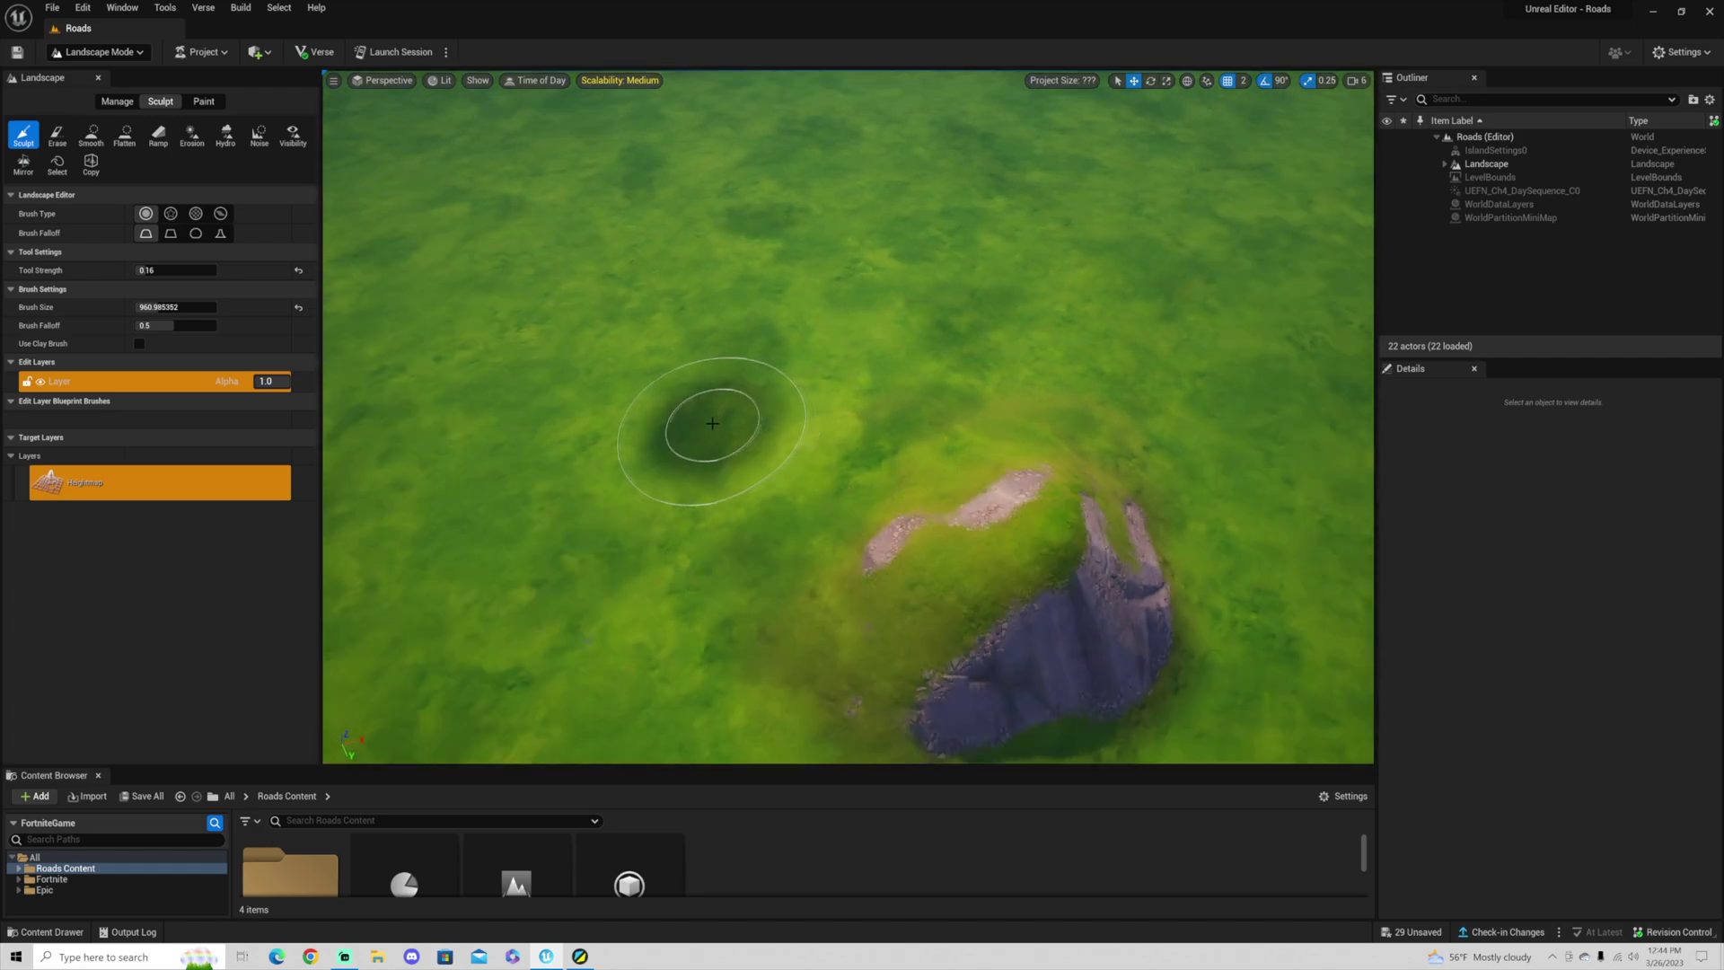
{"action": "mouse_move", "coordinate": [994, 552]}
{"action": "right_mouse_down"}
{"action": "mouse_move", "coordinate": [1023, 574]}
{"action": "mouse_move", "coordinate": [995, 551]}
{"action": "mouse_move", "coordinate": [995, 444]}
{"action": "mouse_move", "coordinate": [995, 460]}
{"action": "right_mouse_up"}
{"action": "scroll", "coordinate": [918, 566], "scroll_direction": "down", "scroll_amount": 5}
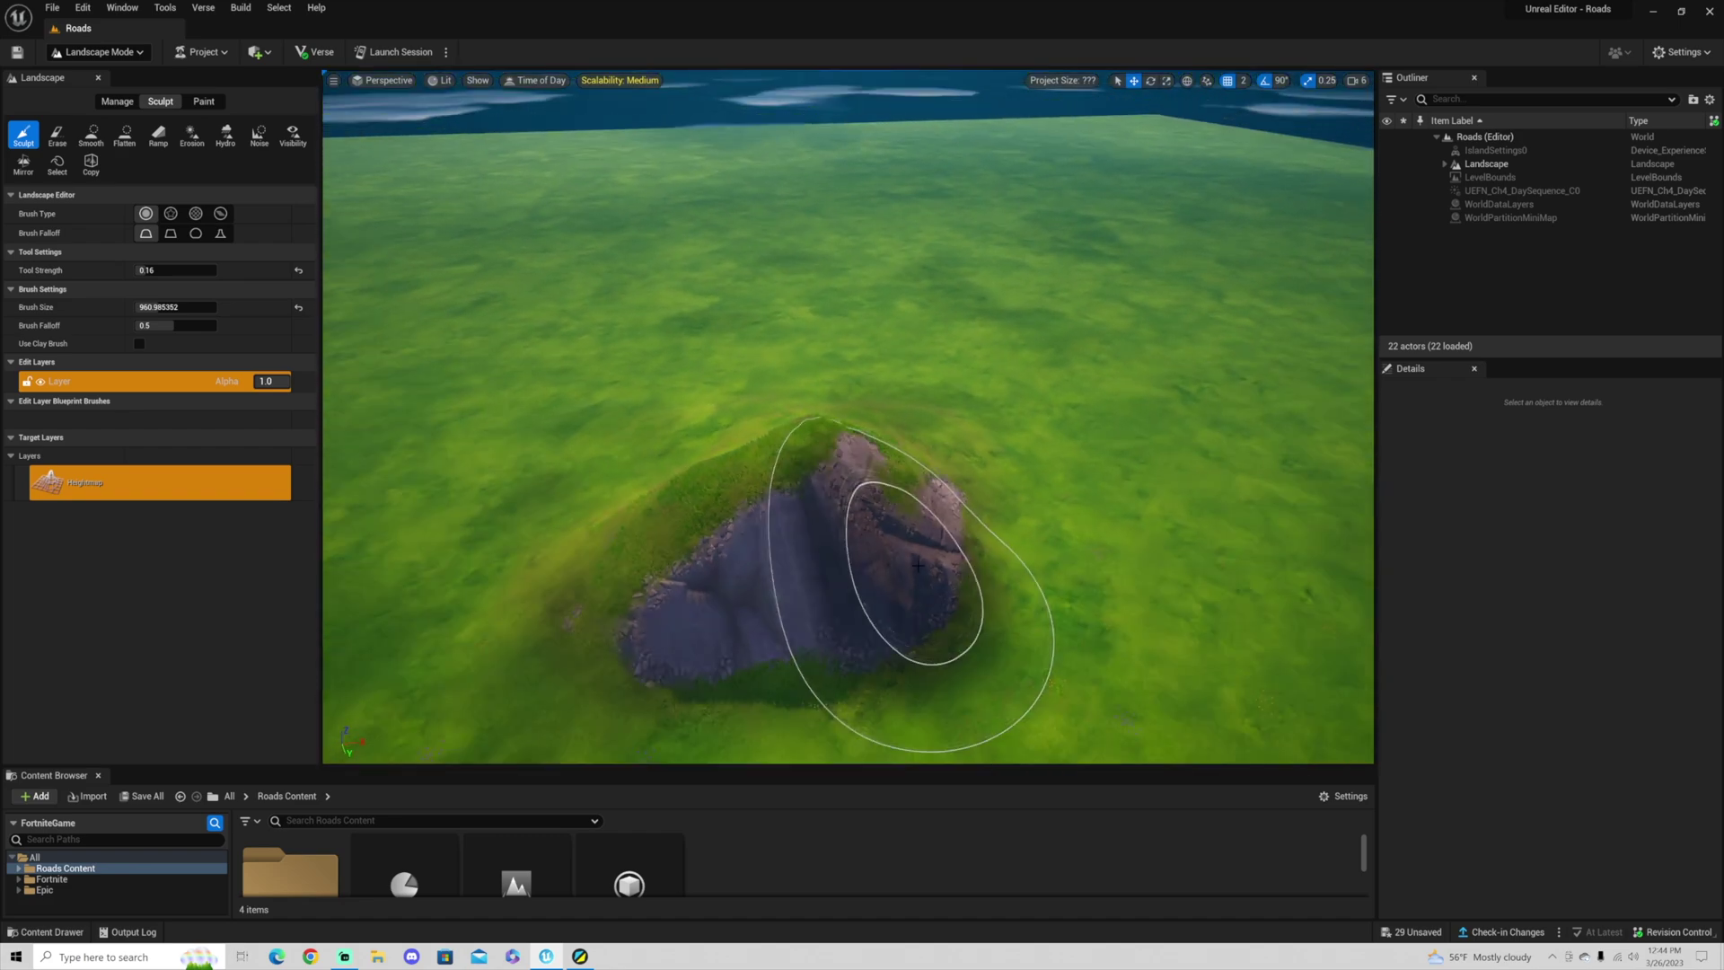
{"action": "mouse_move", "coordinate": [917, 564]}
{"action": "left_mouse_down", "text": "shift"}
{"action": "mouse_move", "coordinate": [609, 505]}
{"action": "mouse_move", "coordinate": [840, 543]}
{"action": "mouse_move", "coordinate": [723, 536]}
{"action": "mouse_move", "coordinate": [758, 539]}
{"action": "mouse_move", "coordinate": [758, 501]}
{"action": "mouse_move", "coordinate": [719, 512]}
{"action": "mouse_move", "coordinate": [633, 474]}
{"action": "mouse_move", "coordinate": [892, 431]}
{"action": "mouse_move", "coordinate": [985, 438]}
{"action": "mouse_move", "coordinate": [854, 451]}
{"action": "mouse_move", "coordinate": [860, 465]}
{"action": "left_mouse_up", "text": "shift"}
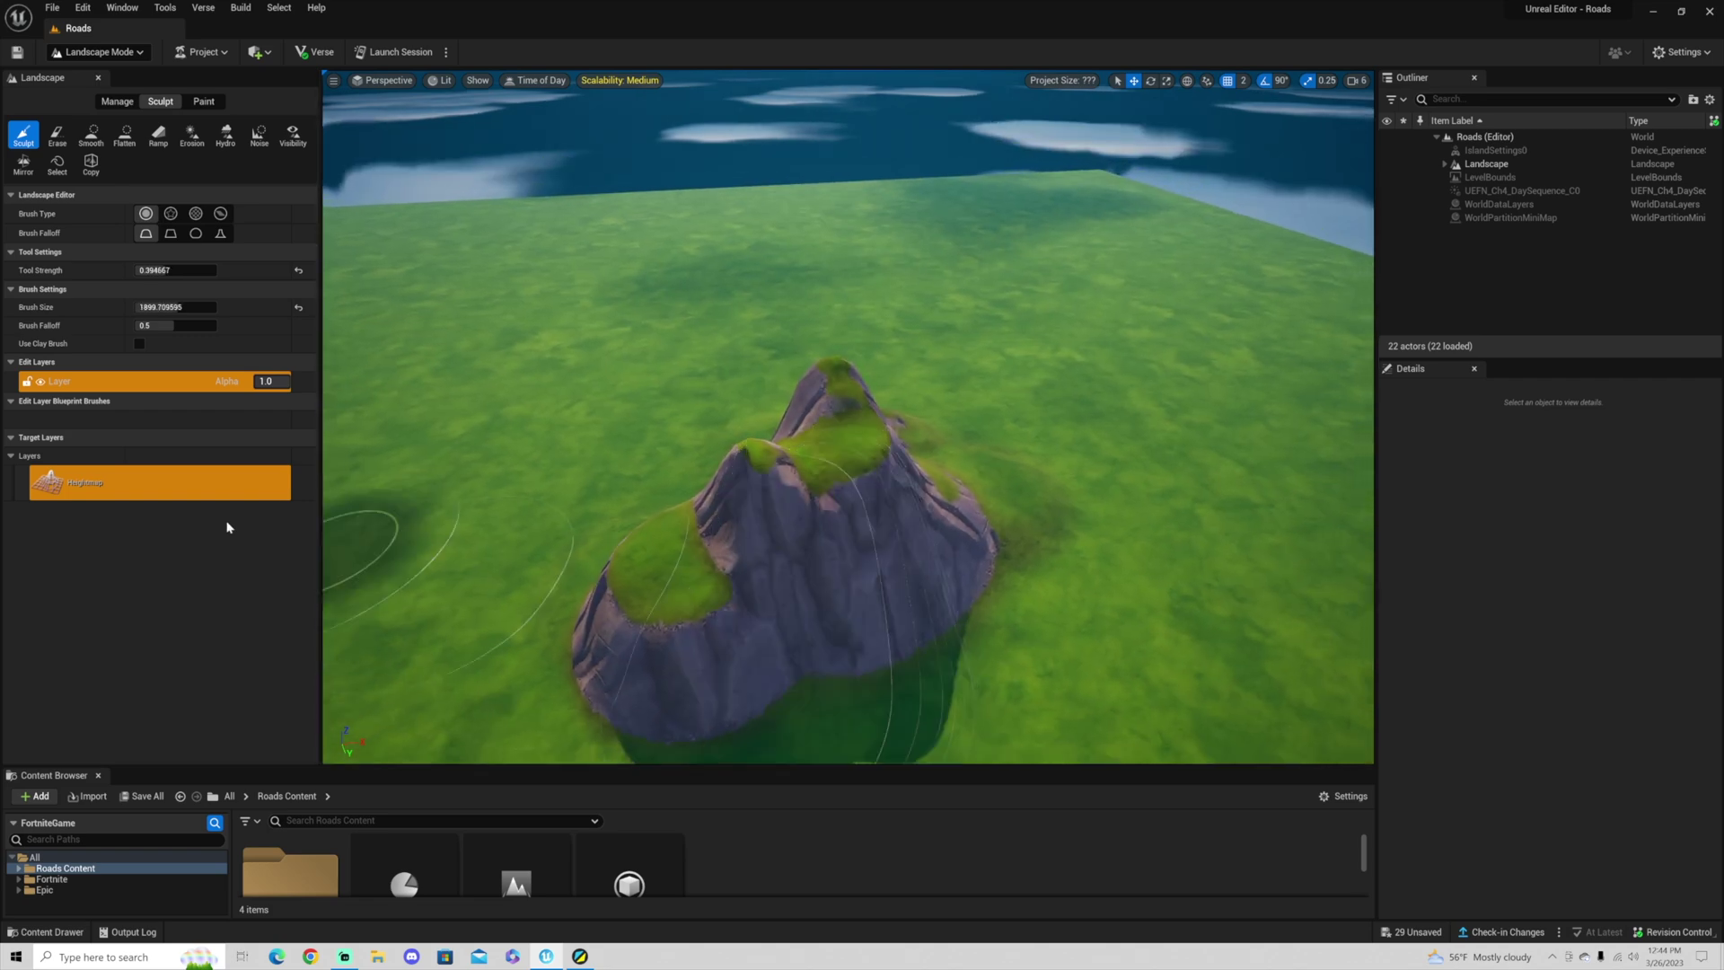
Step: Smooth the steep mountain down into a low rounded hill with the Smooth tool
{"action": "left_click", "coordinate": [91, 135]}
{"action": "mouse_move", "coordinate": [610, 628]}
{"action": "left_mouse_down"}
{"action": "mouse_move", "coordinate": [767, 561]}
{"action": "mouse_move", "coordinate": [700, 507]}
{"action": "mouse_move", "coordinate": [1128, 497]}
{"action": "mouse_move", "coordinate": [429, 761]}
{"action": "mouse_move", "coordinate": [1161, 483]}
{"action": "mouse_move", "coordinate": [1023, 443]}
{"action": "mouse_move", "coordinate": [1020, 482]}
{"action": "mouse_move", "coordinate": [854, 608]}
{"action": "mouse_move", "coordinate": [955, 531]}
{"action": "mouse_move", "coordinate": [543, 539]}
{"action": "mouse_move", "coordinate": [904, 417]}
{"action": "mouse_move", "coordinate": [877, 409]}
{"action": "mouse_move", "coordinate": [857, 611]}
{"action": "left_mouse_up"}
{"action": "mouse_move", "coordinate": [860, 584]}
{"action": "middle_mouse_down"}
{"action": "mouse_move", "coordinate": [853, 619]}
{"action": "mouse_move", "coordinate": [791, 656]}
{"action": "middle_mouse_up"}
{"action": "left_click_drag", "start_coordinate": [885, 575], "coordinate": [660, 674]}
{"action": "scroll", "coordinate": [660, 674], "scroll_direction": "down", "scroll_amount": 5}
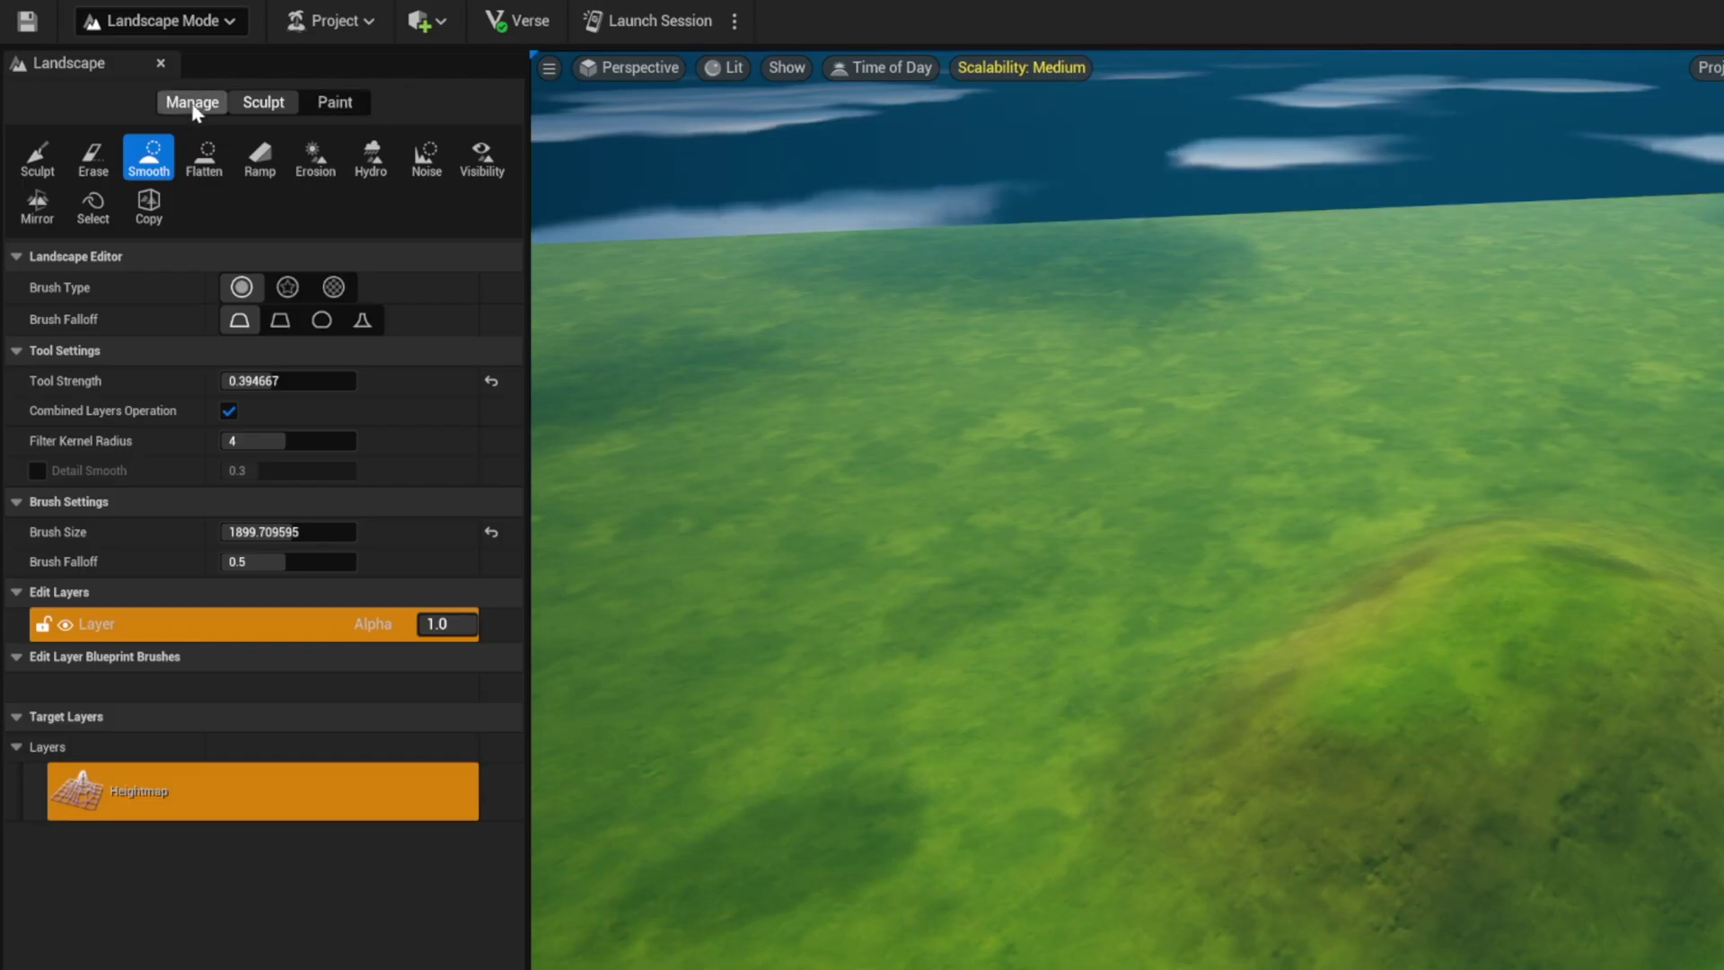
Step: Activate the landscape Splines tool and check what the edit layer contains by hiding and showing it
{"action": "left_click", "coordinate": [192, 103]}
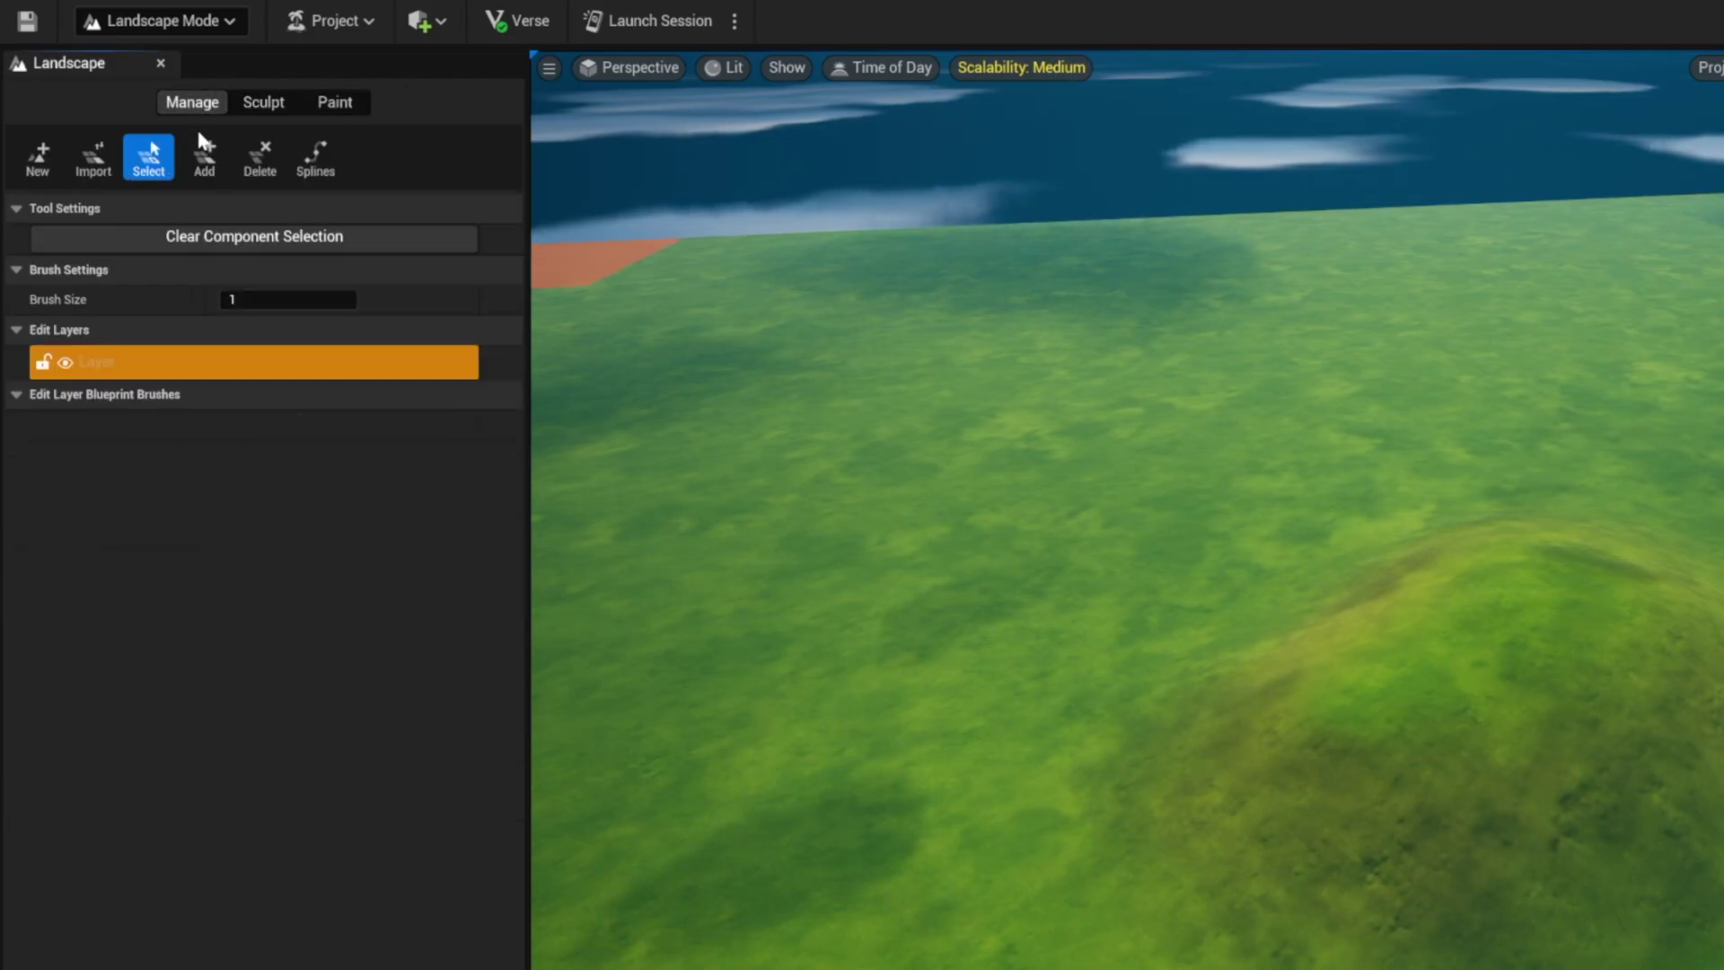
{"action": "left_click", "coordinate": [314, 160]}
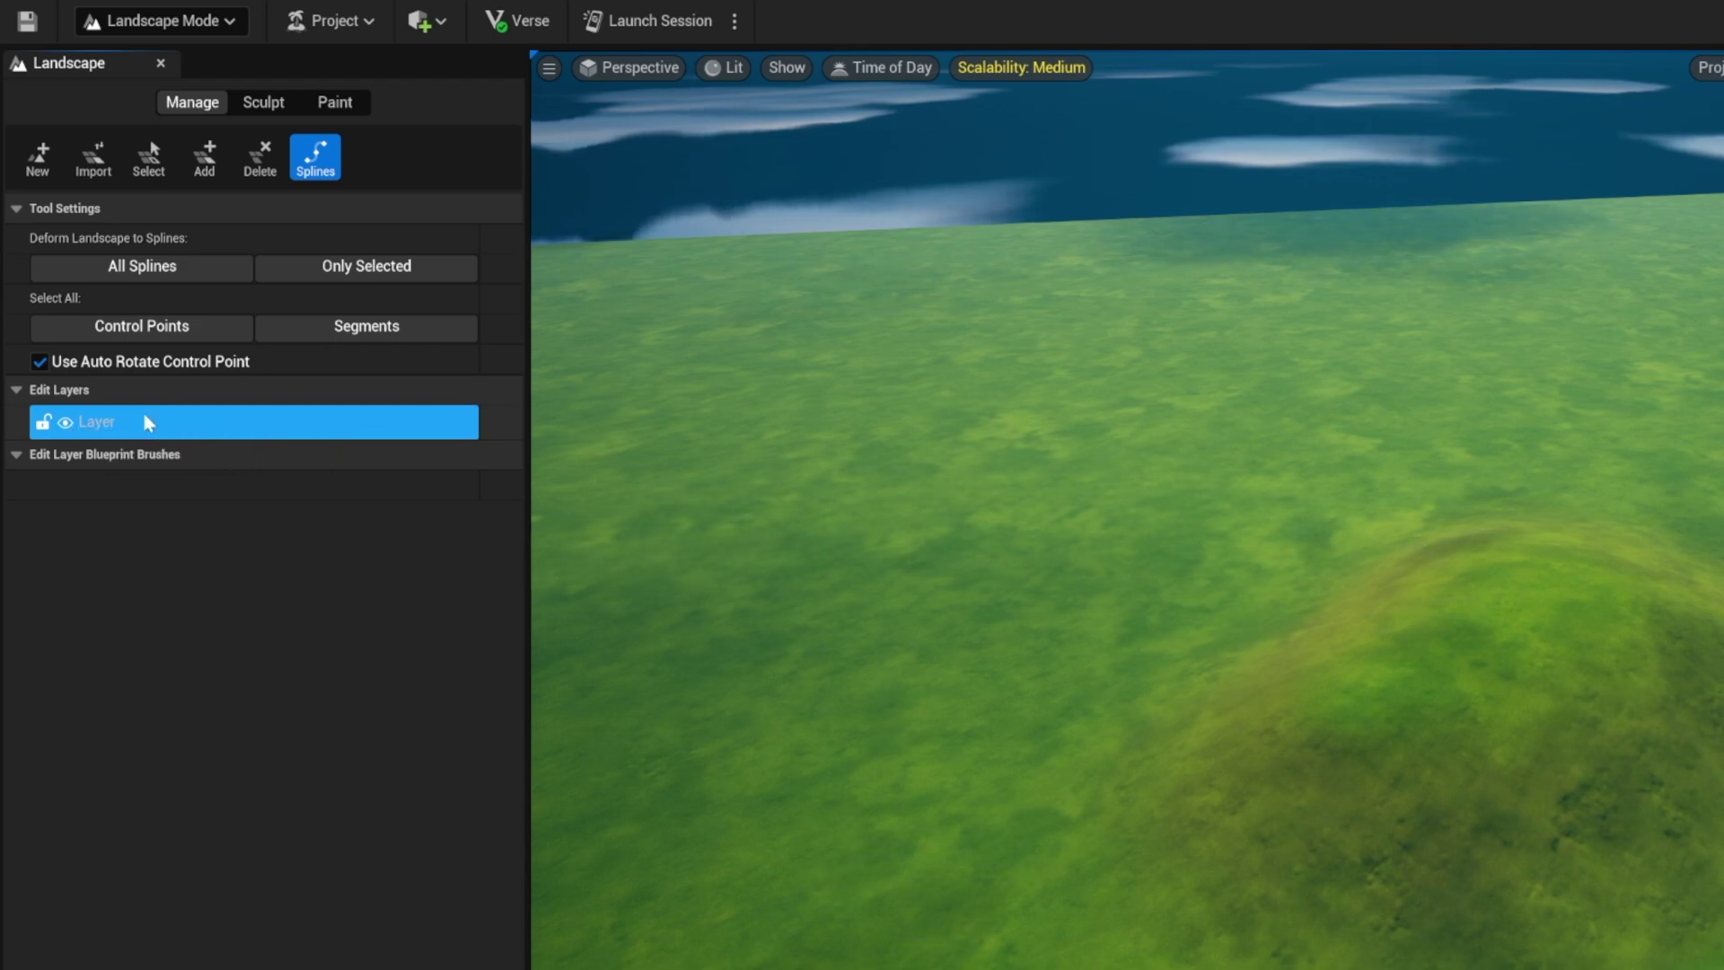
{"action": "left_click", "coordinate": [66, 422]}
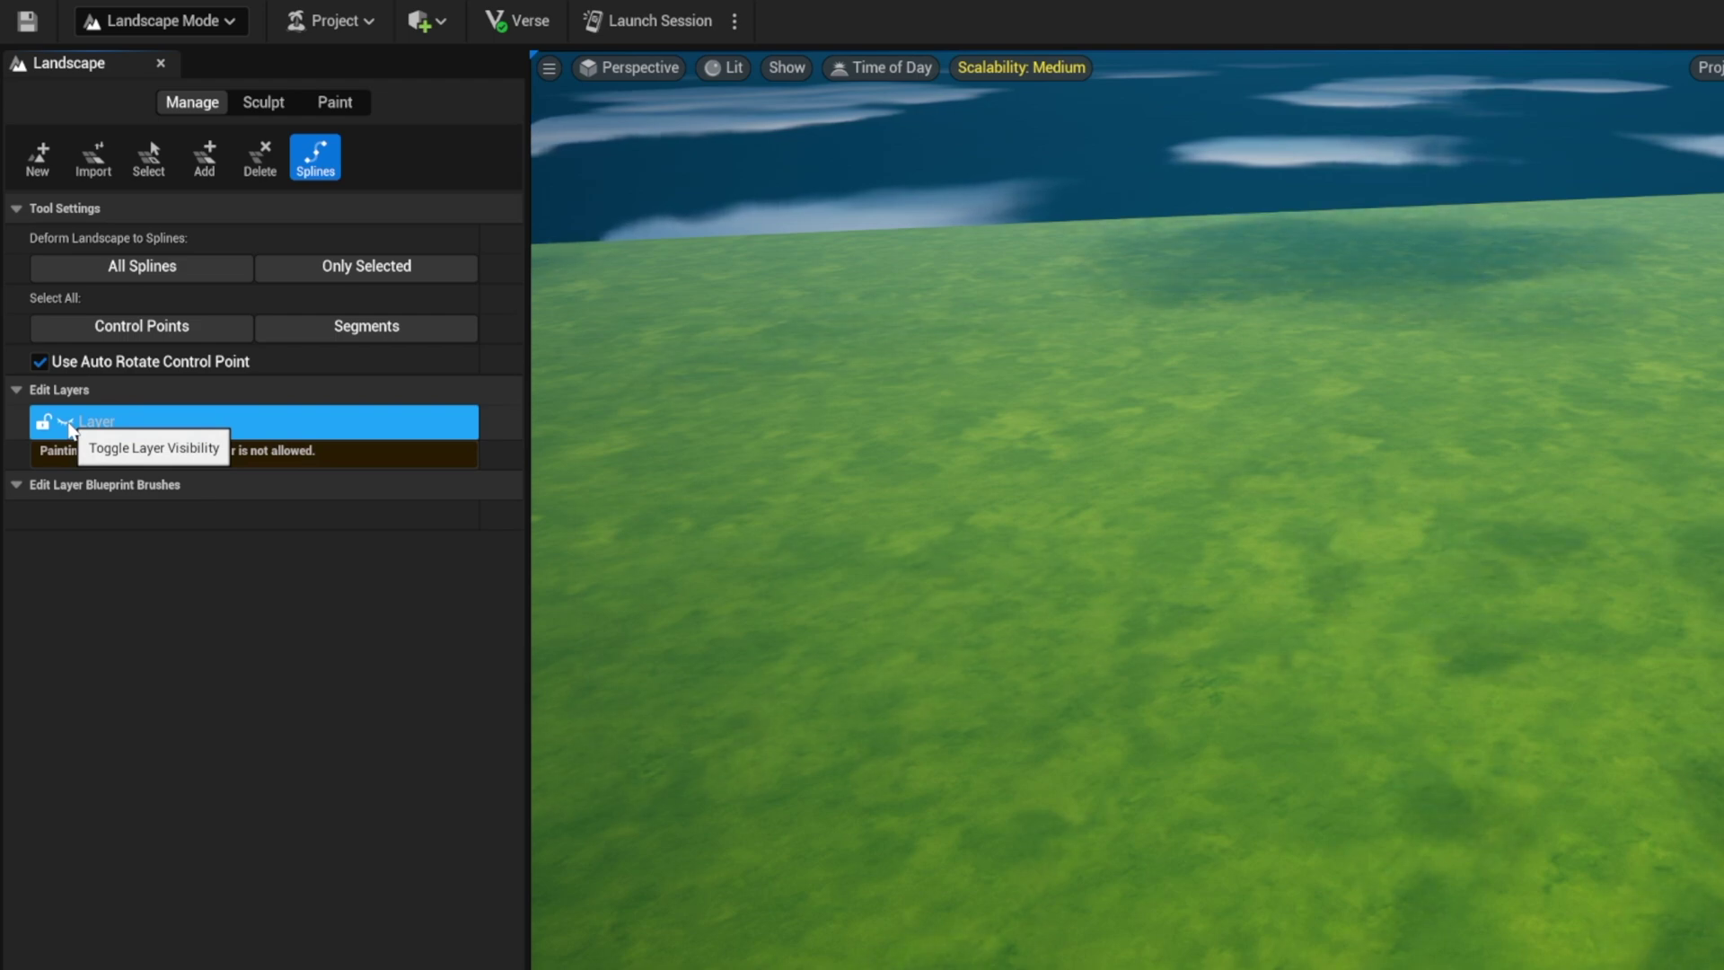
{"action": "left_click", "coordinate": [66, 423]}
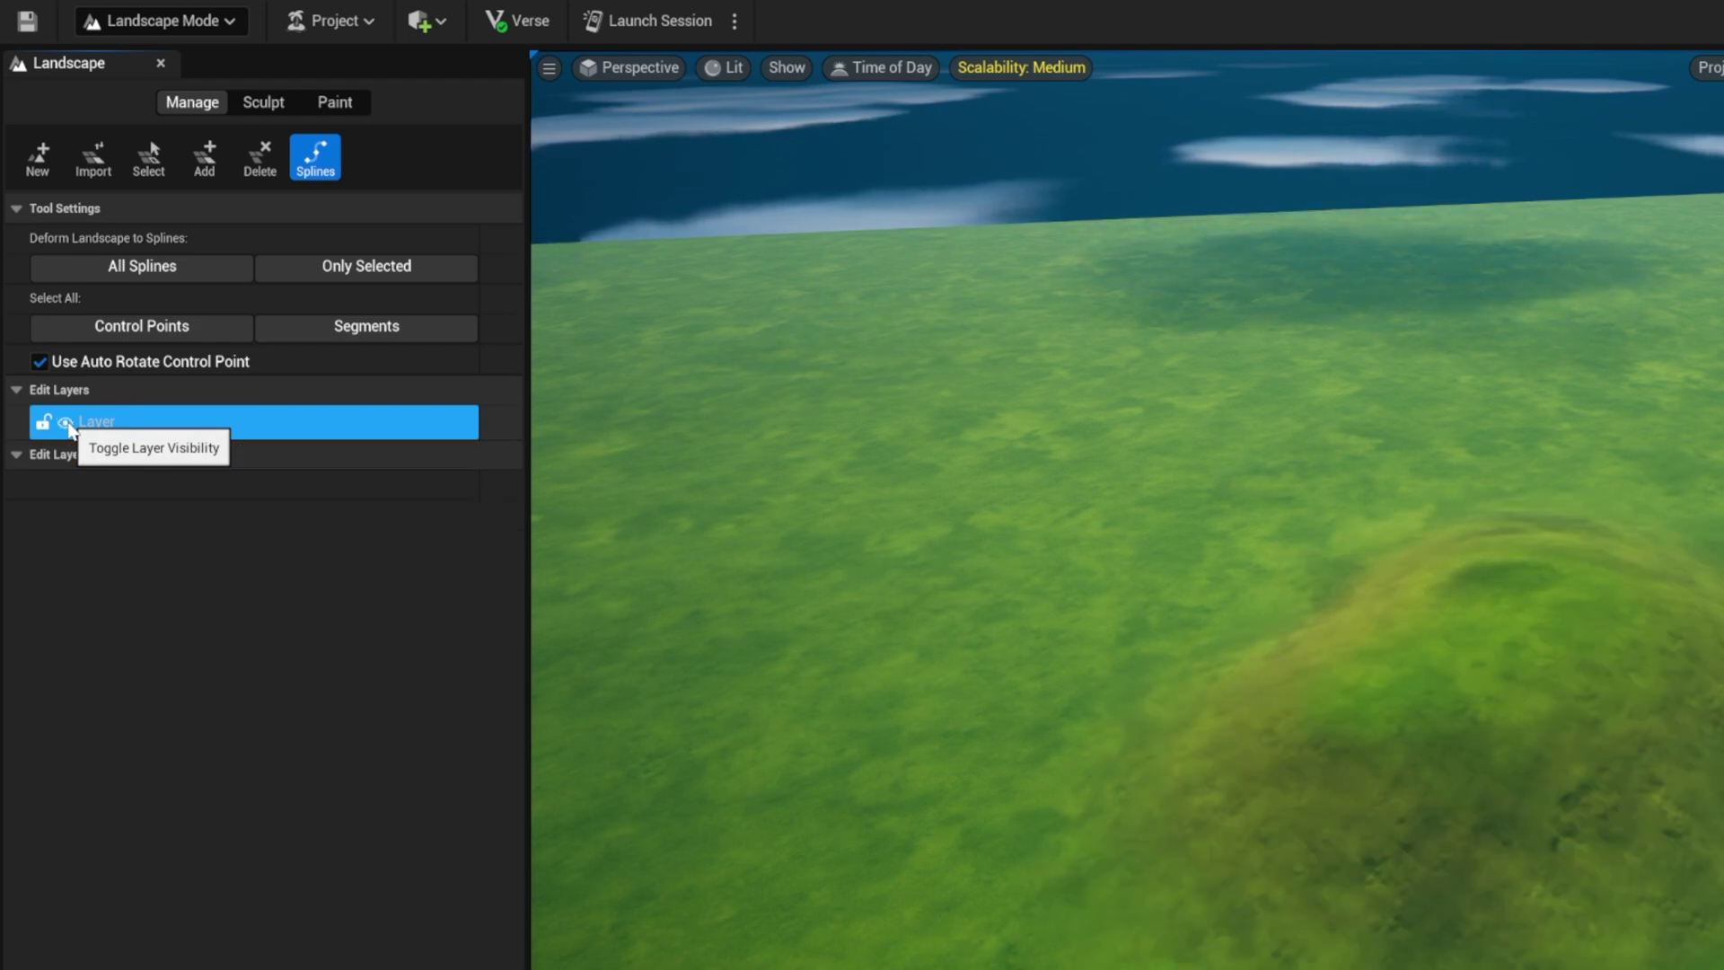
{"action": "left_click", "coordinate": [65, 422]}
{"action": "left_click", "coordinate": [67, 423]}
Step: Rename the existing edit layer to Terrain and check it by toggling its visibility
{"action": "right_click", "coordinate": [99, 422]}
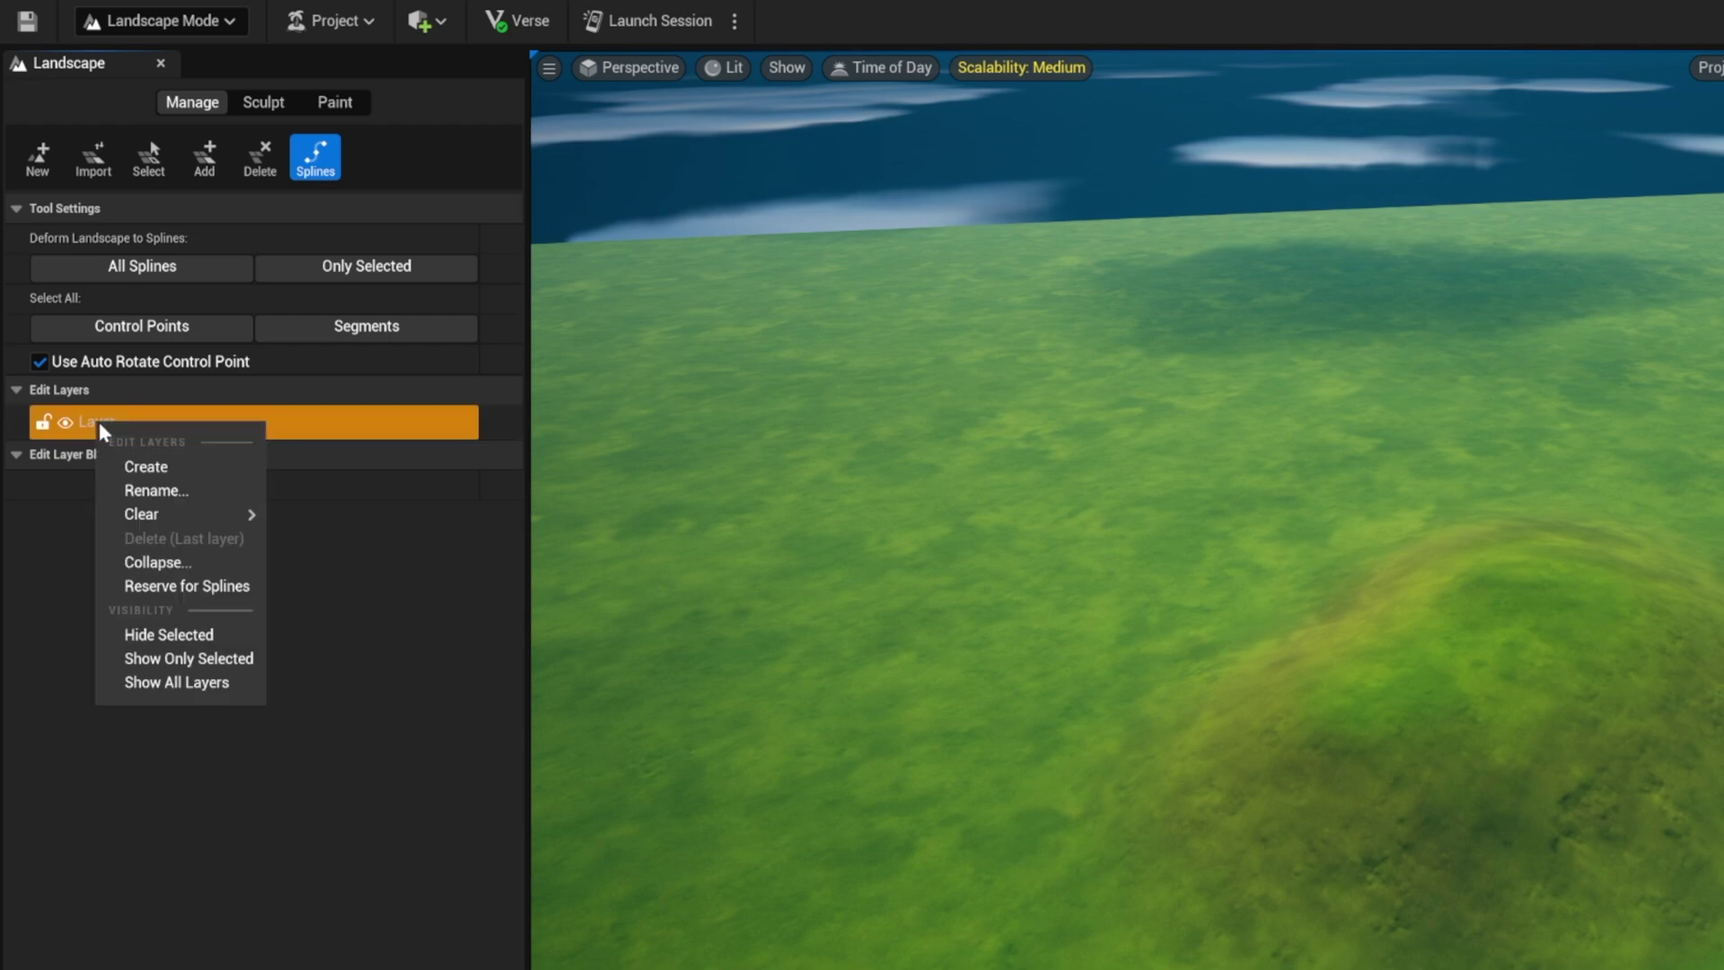
{"action": "left_click", "coordinate": [170, 490]}
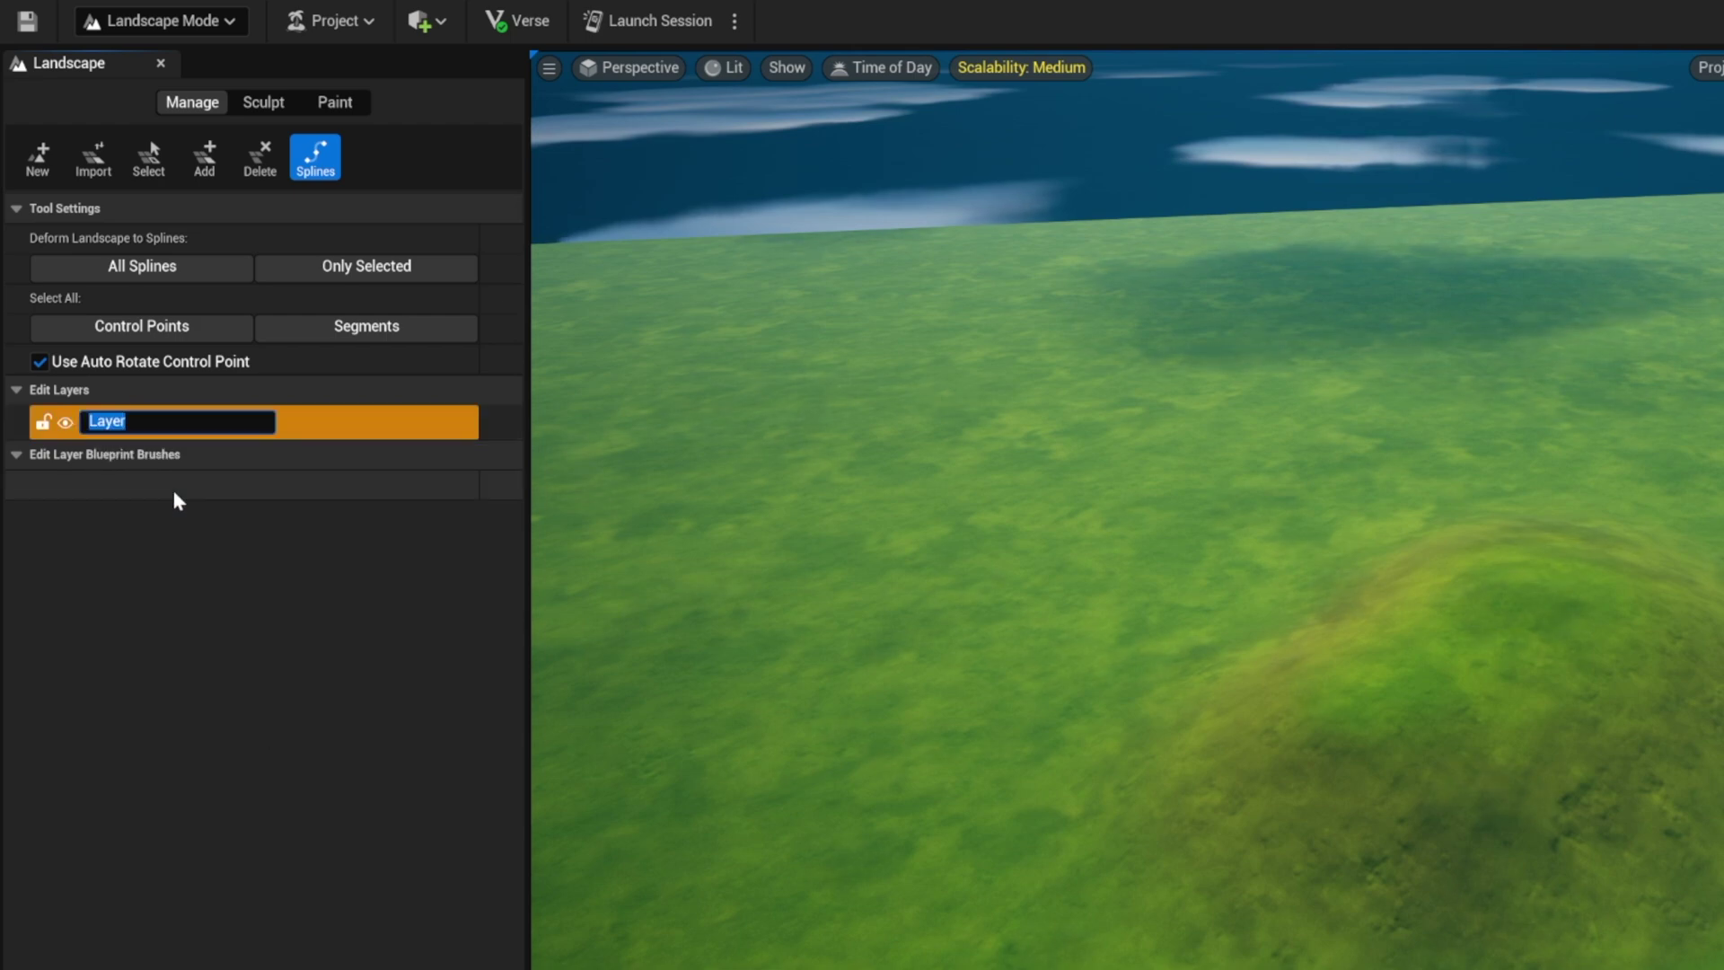
{"action": "type", "text": "Terrain"}
{"action": "key", "text": "Return"}
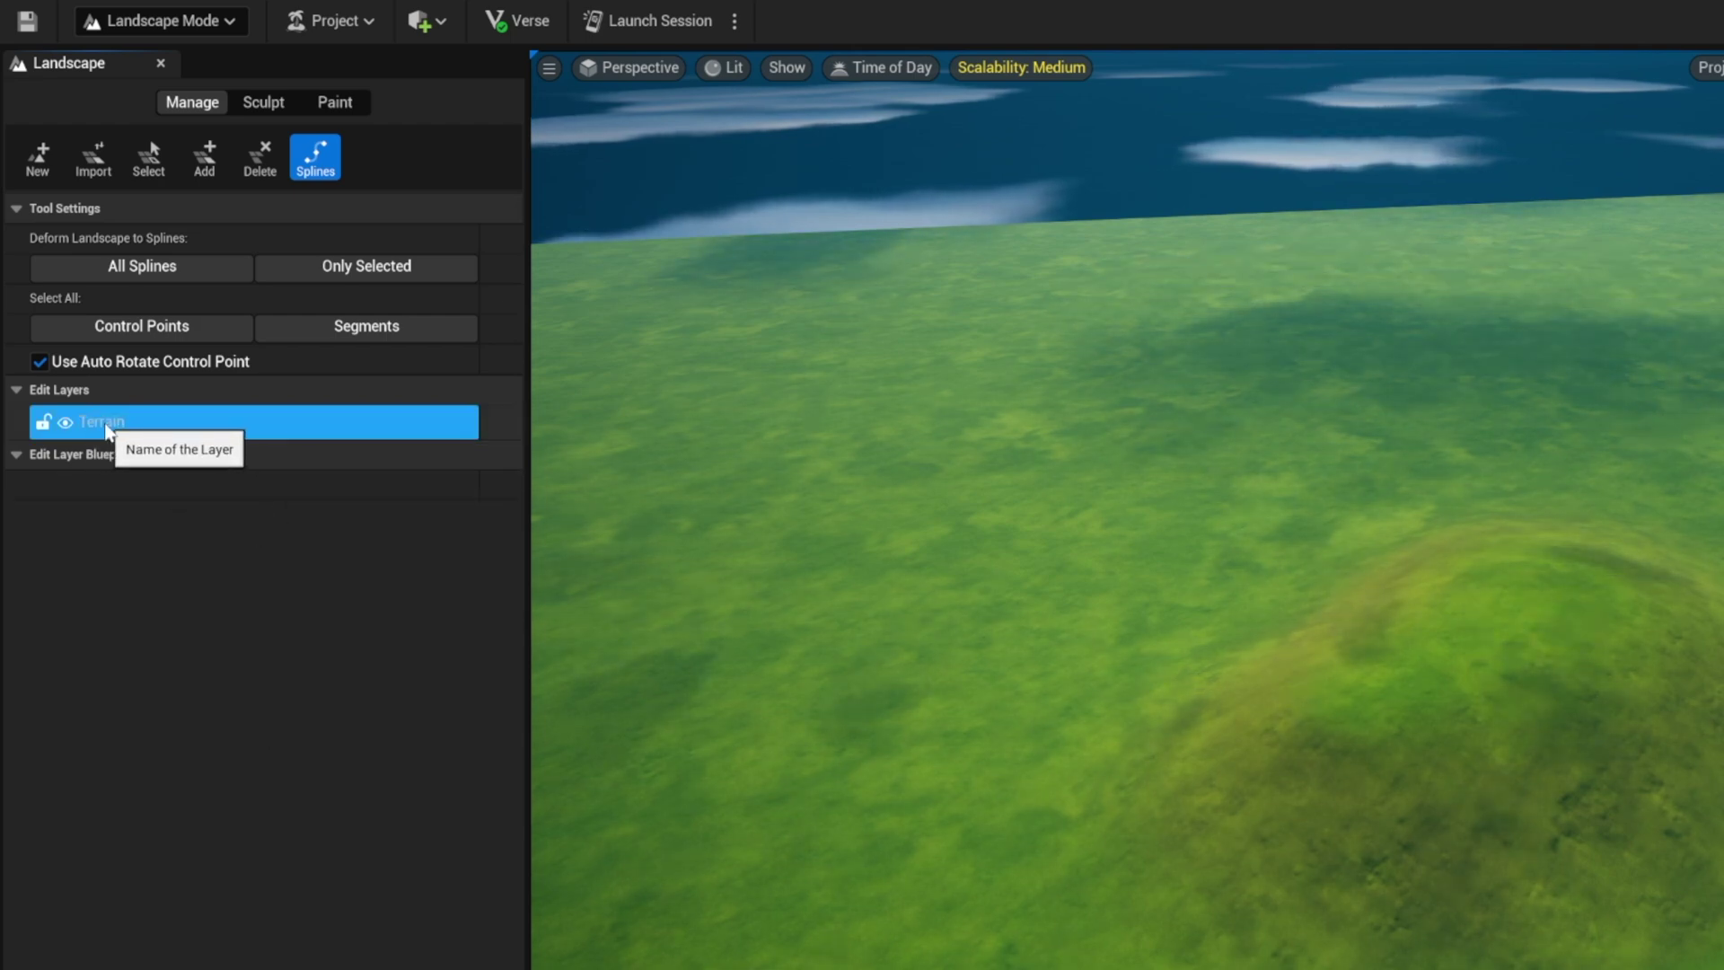
{"action": "left_click", "coordinate": [65, 422]}
{"action": "left_click", "coordinate": [65, 422]}
Step: Create a second edit layer, rename it Roads, and make it the active layer
{"action": "right_click", "coordinate": [344, 433]}
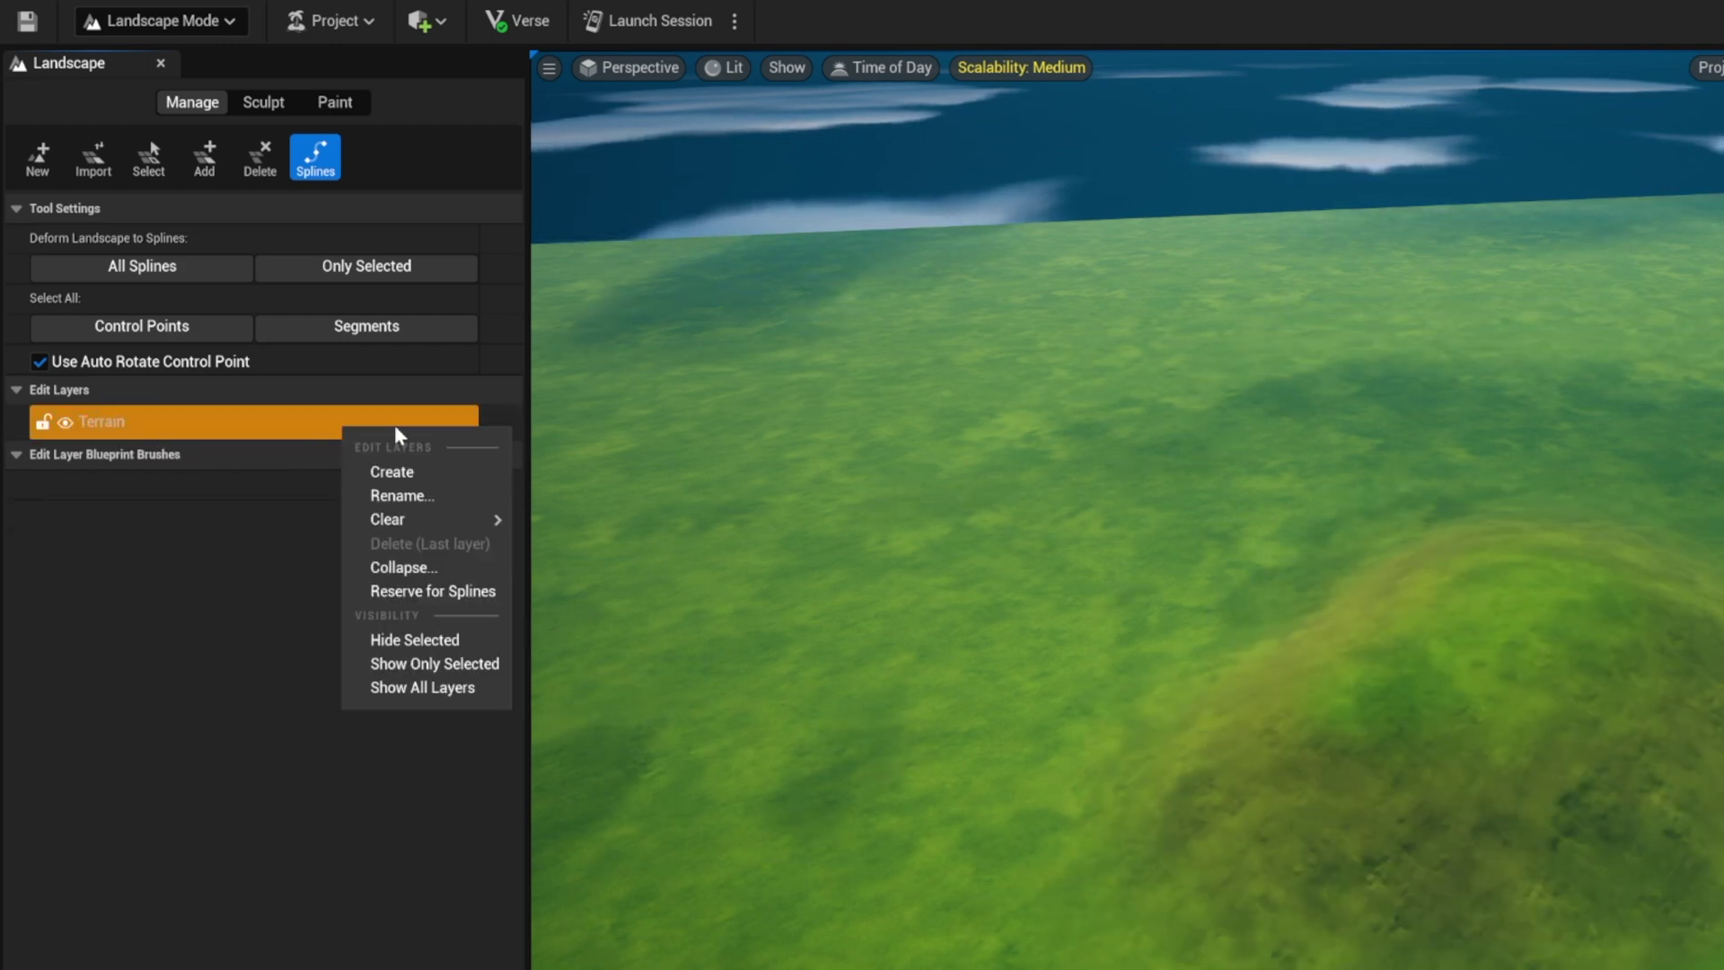
{"action": "left_click", "coordinate": [396, 472]}
{"action": "left_click", "coordinate": [283, 431]}
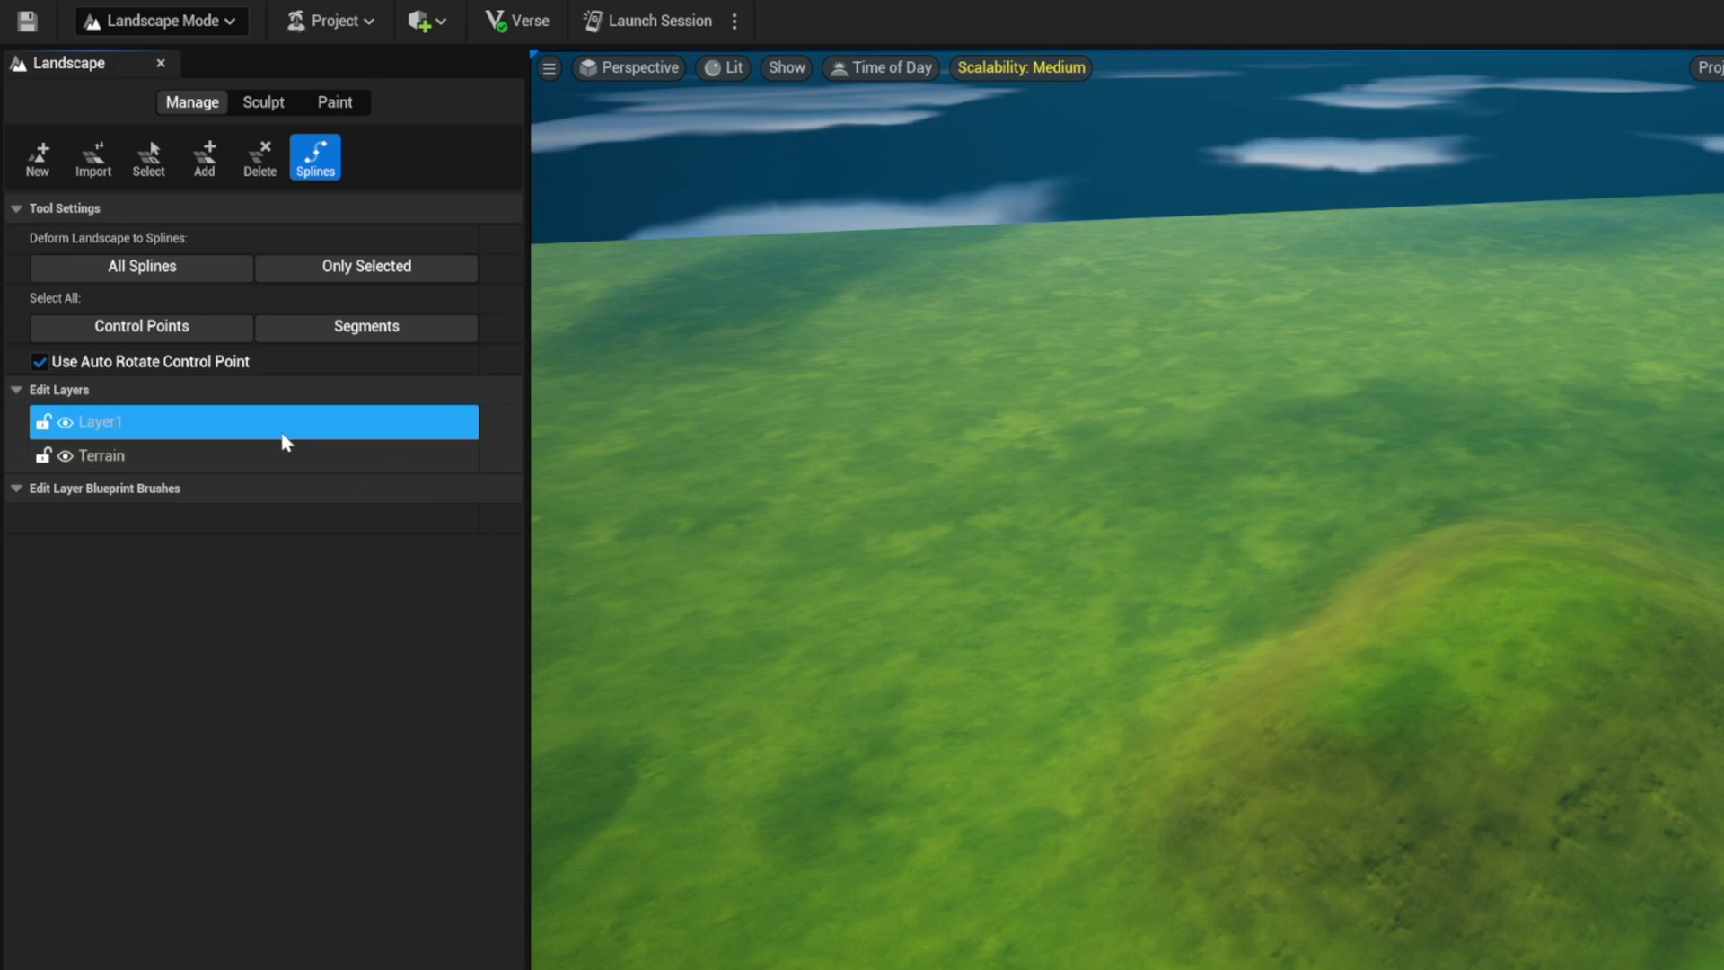
{"action": "left_click", "coordinate": [68, 428]}
{"action": "left_click", "coordinate": [67, 429]}
{"action": "right_click", "coordinate": [169, 428]}
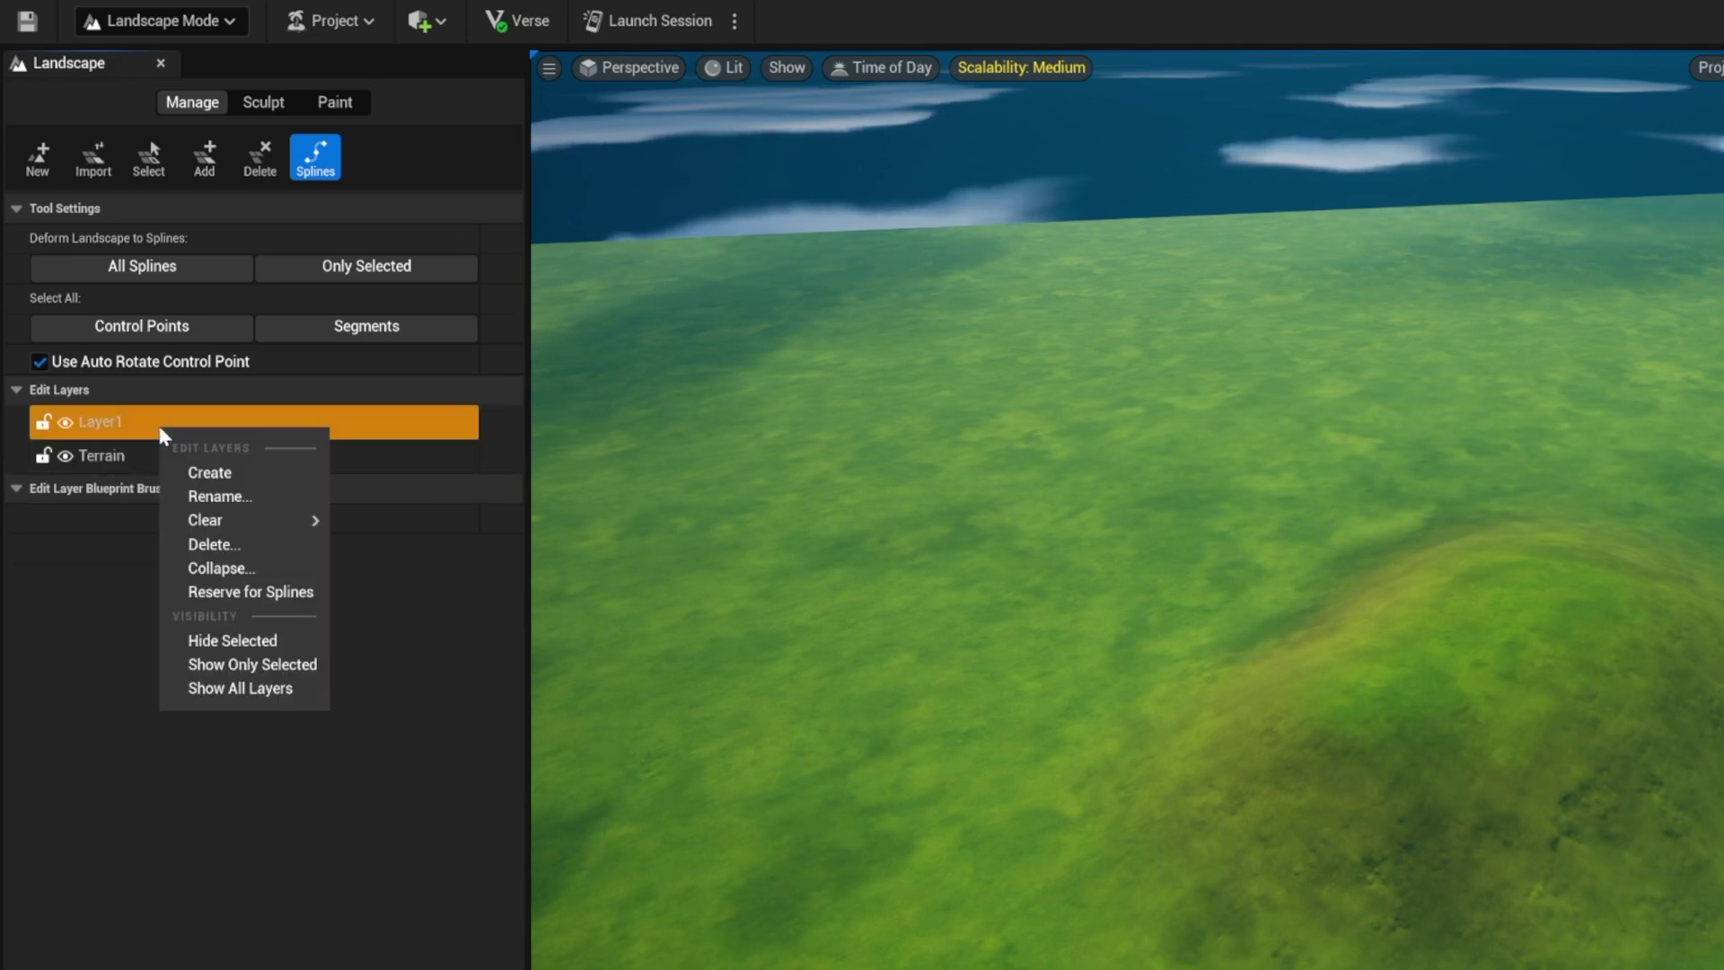
{"action": "left_click", "coordinate": [230, 497]}
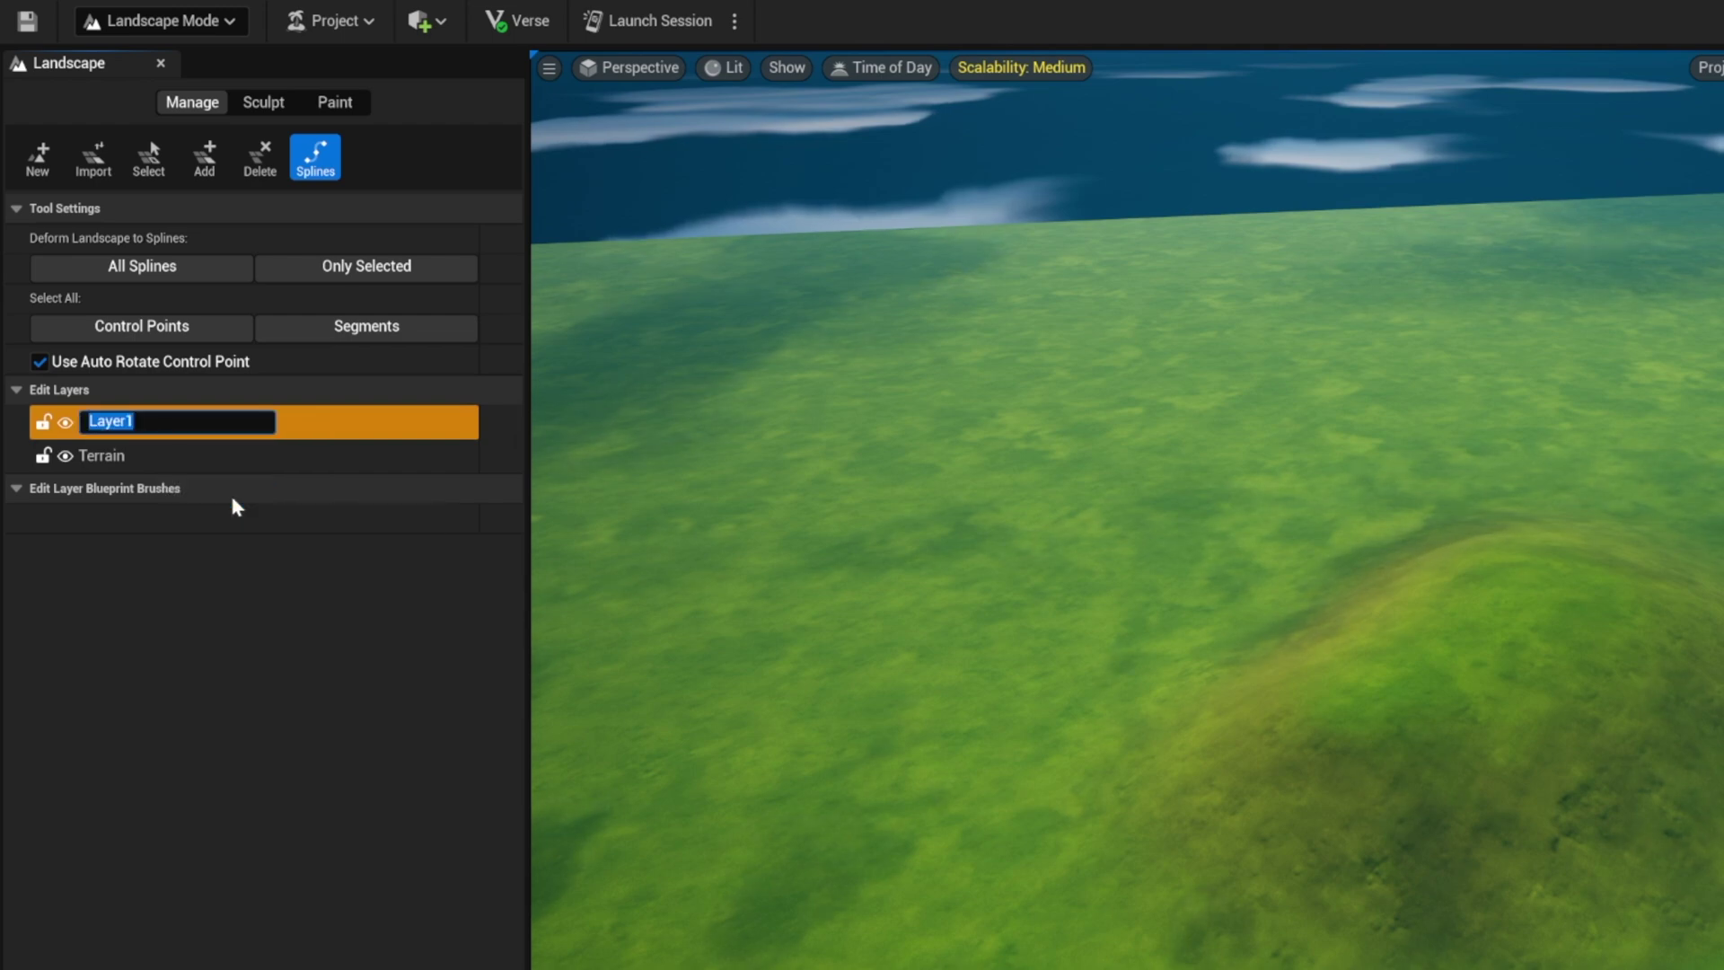
{"action": "type", "text": "Roads"}
{"action": "key", "text": "Return"}
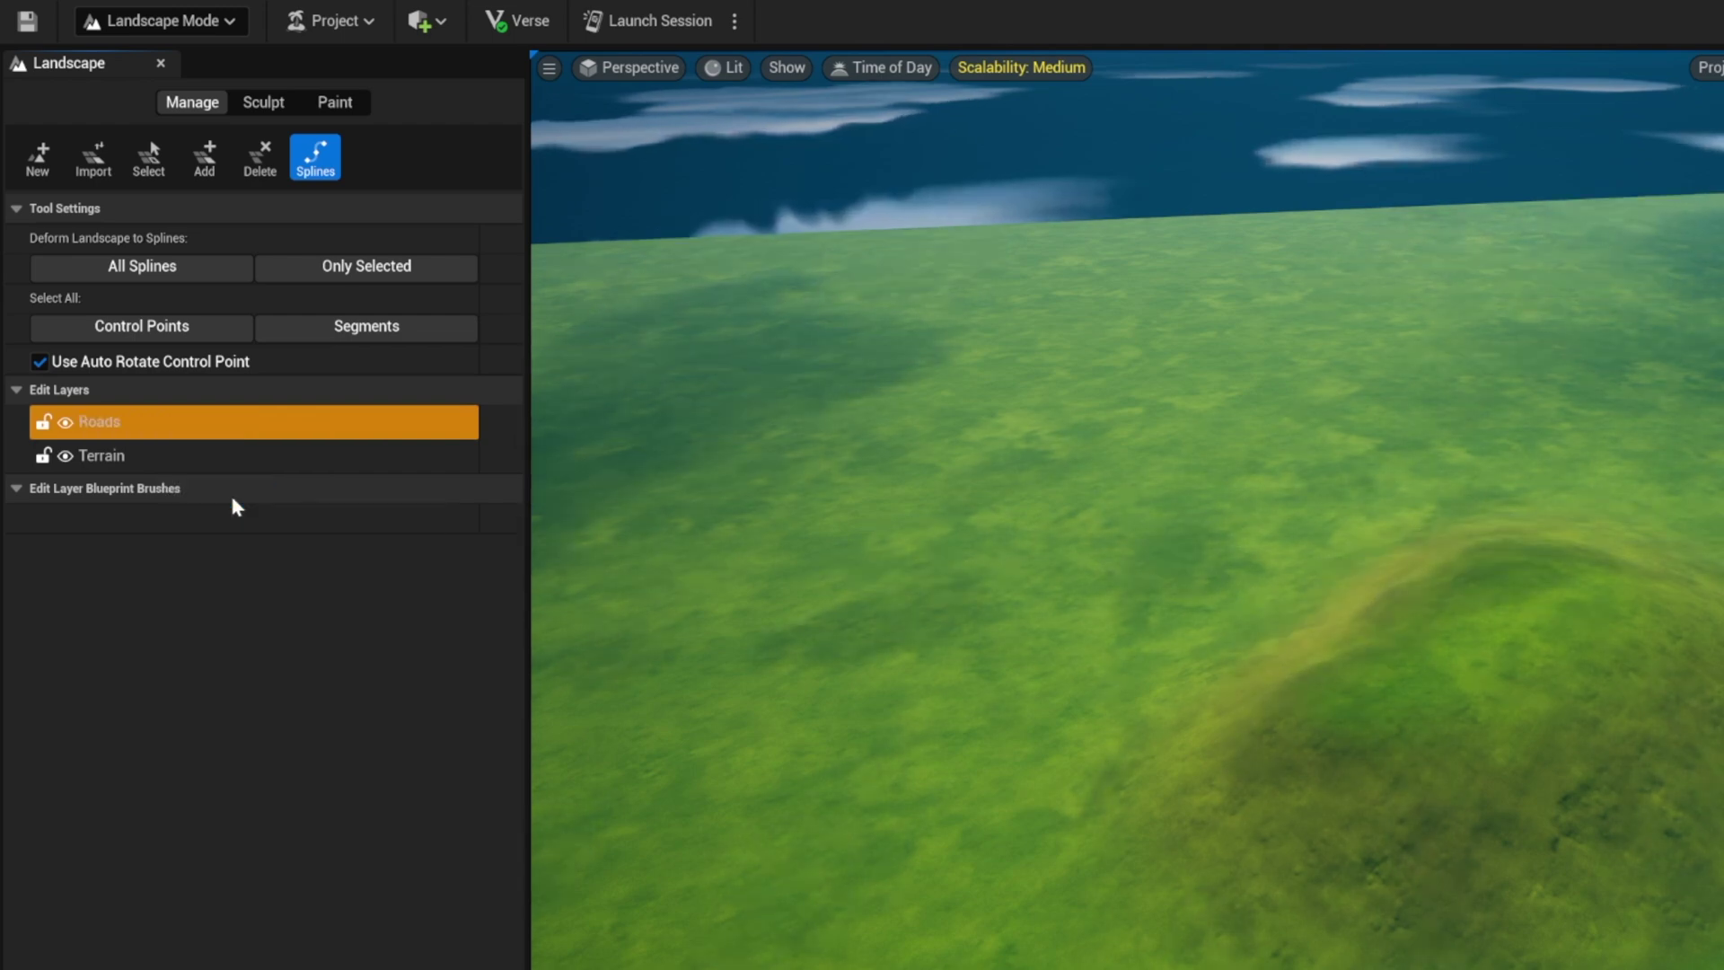
{"action": "left_click", "coordinate": [225, 426]}
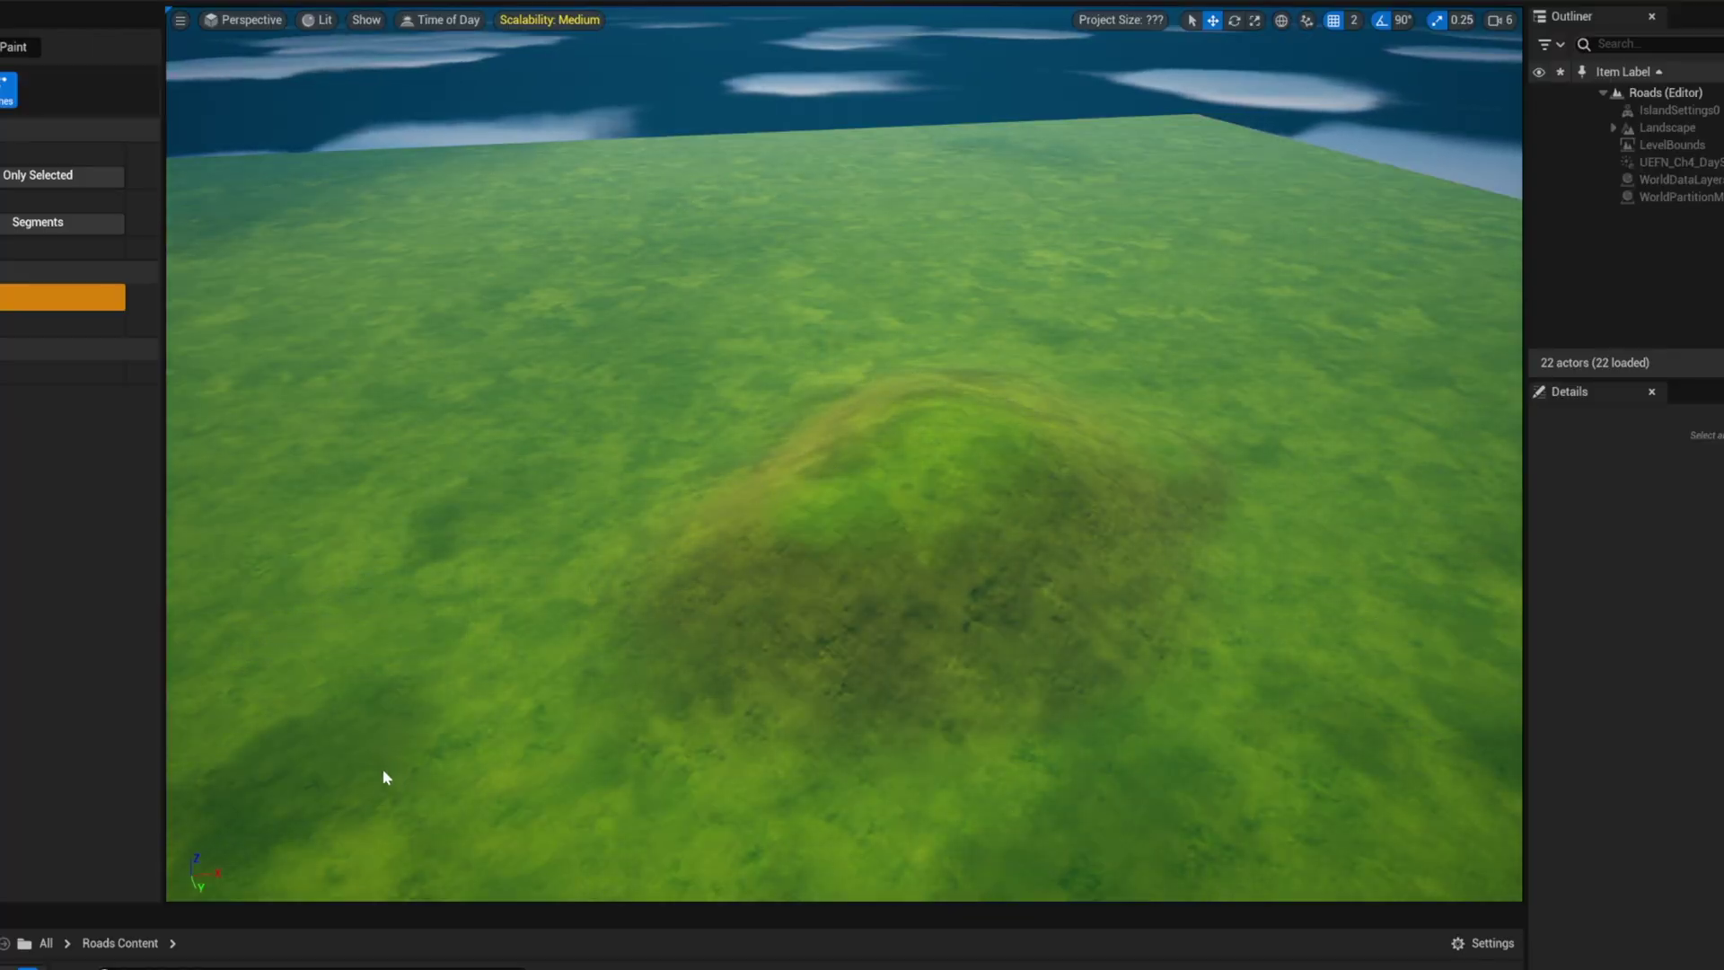
Step: Place seven connected spline control points from the near side of the landscape over the hill and down its far side
{"action": "left_click", "coordinate": [306, 803], "text": "ctrl"}
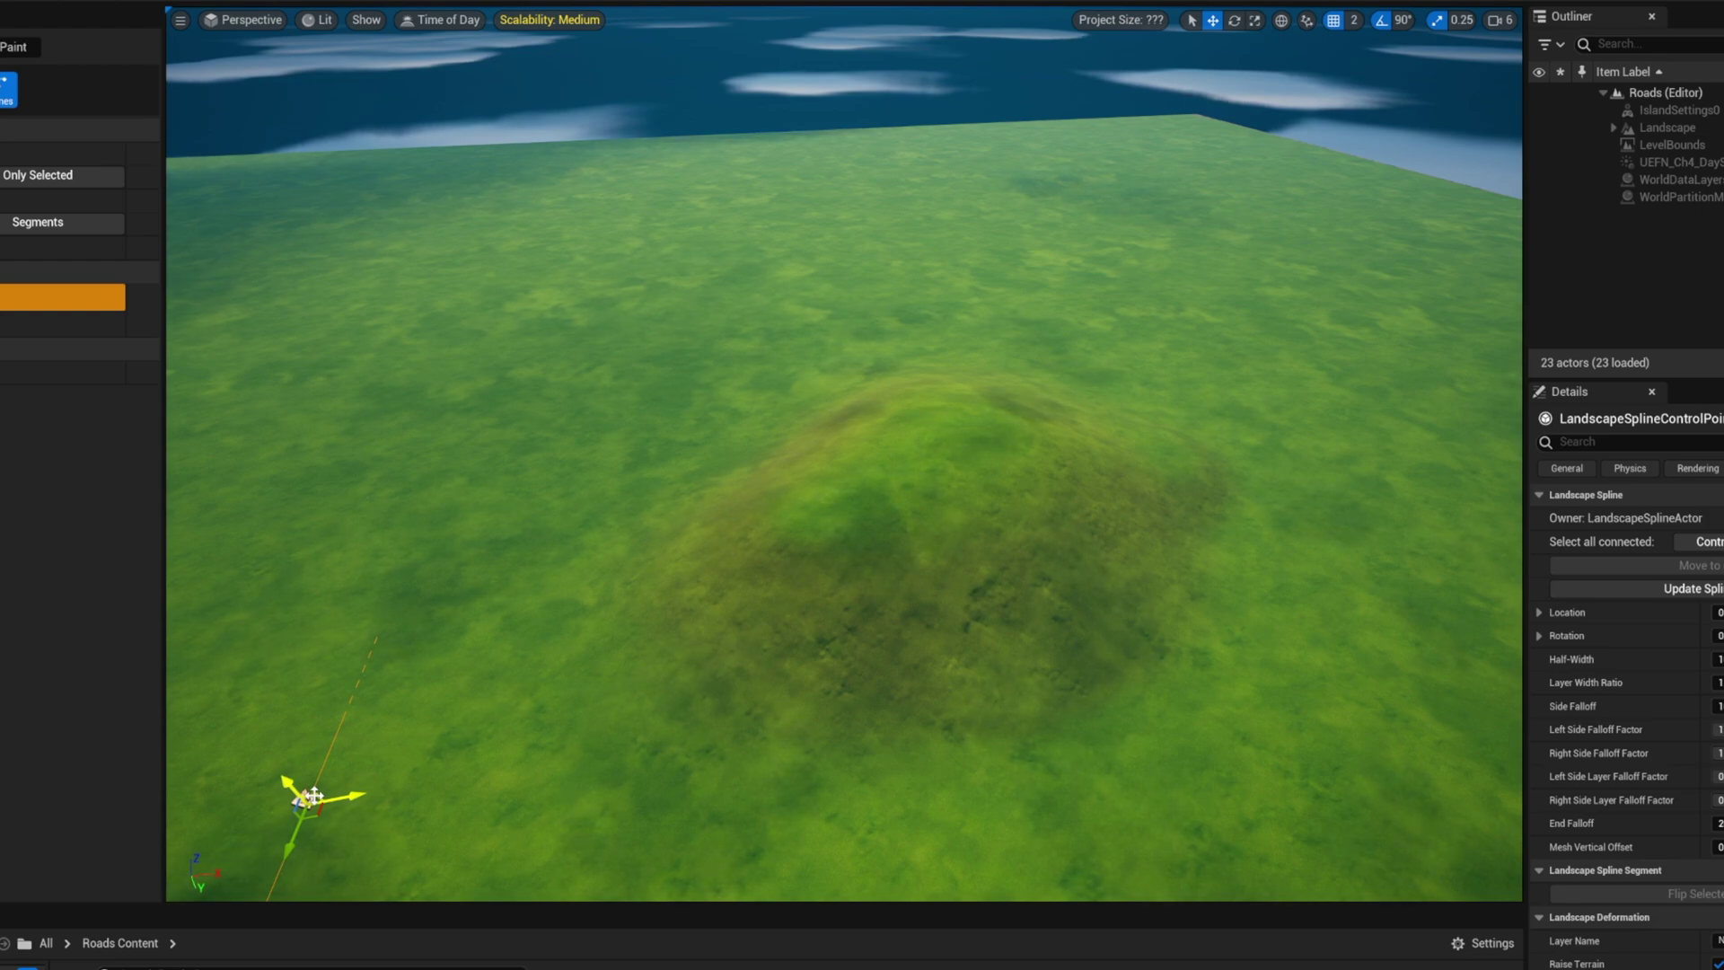
{"action": "left_click", "coordinate": [626, 691], "text": "ctrl"}
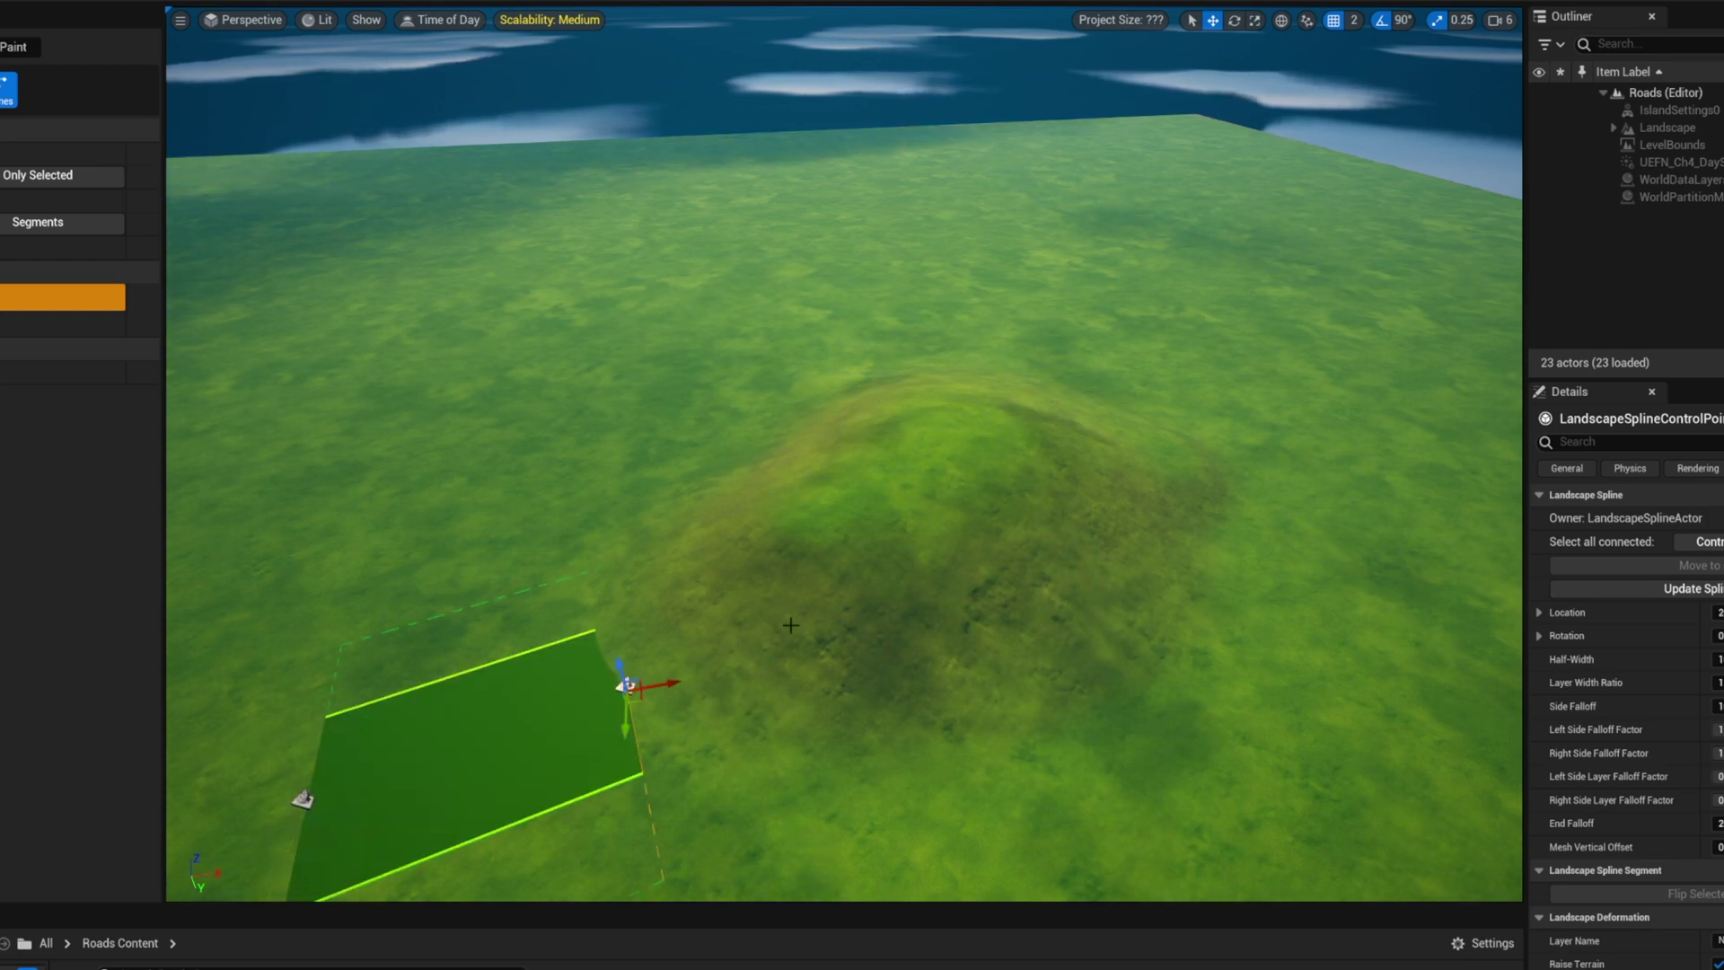
{"action": "left_click", "coordinate": [847, 568], "text": "ctrl"}
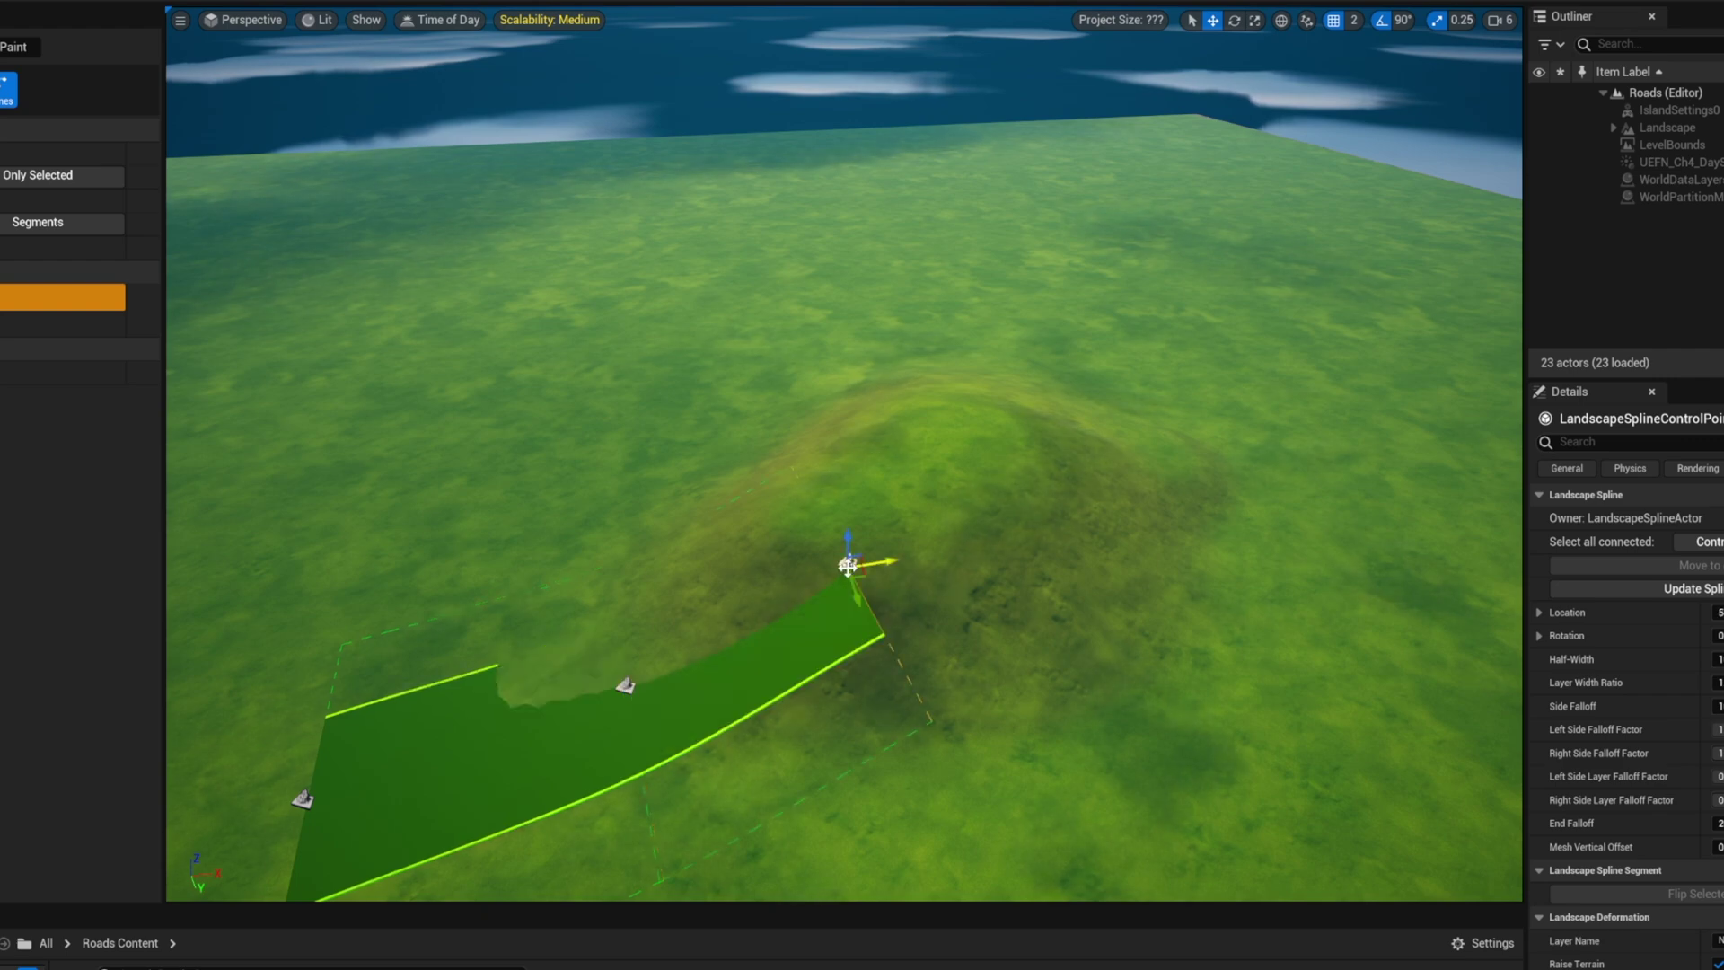
{"action": "left_click", "coordinate": [1002, 415], "text": "ctrl"}
{"action": "left_click", "coordinate": [1078, 368], "text": "ctrl"}
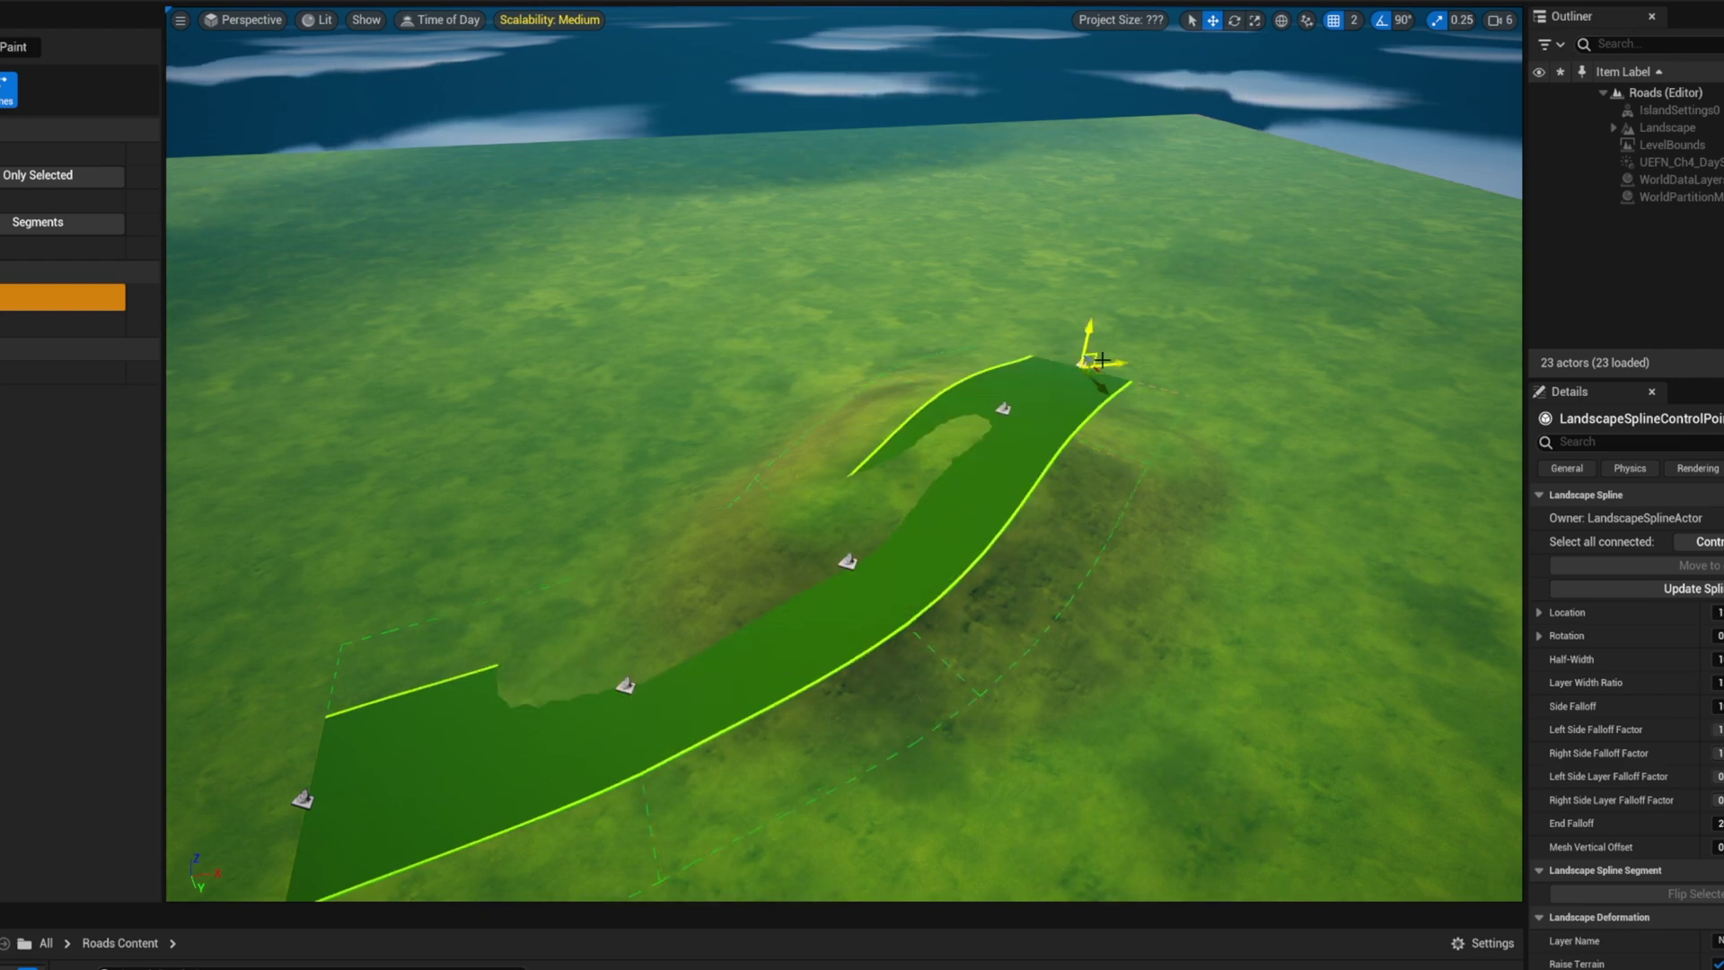
{"action": "left_click", "coordinate": [1158, 304], "text": "ctrl"}
{"action": "left_click", "coordinate": [1211, 222], "text": "ctrl"}
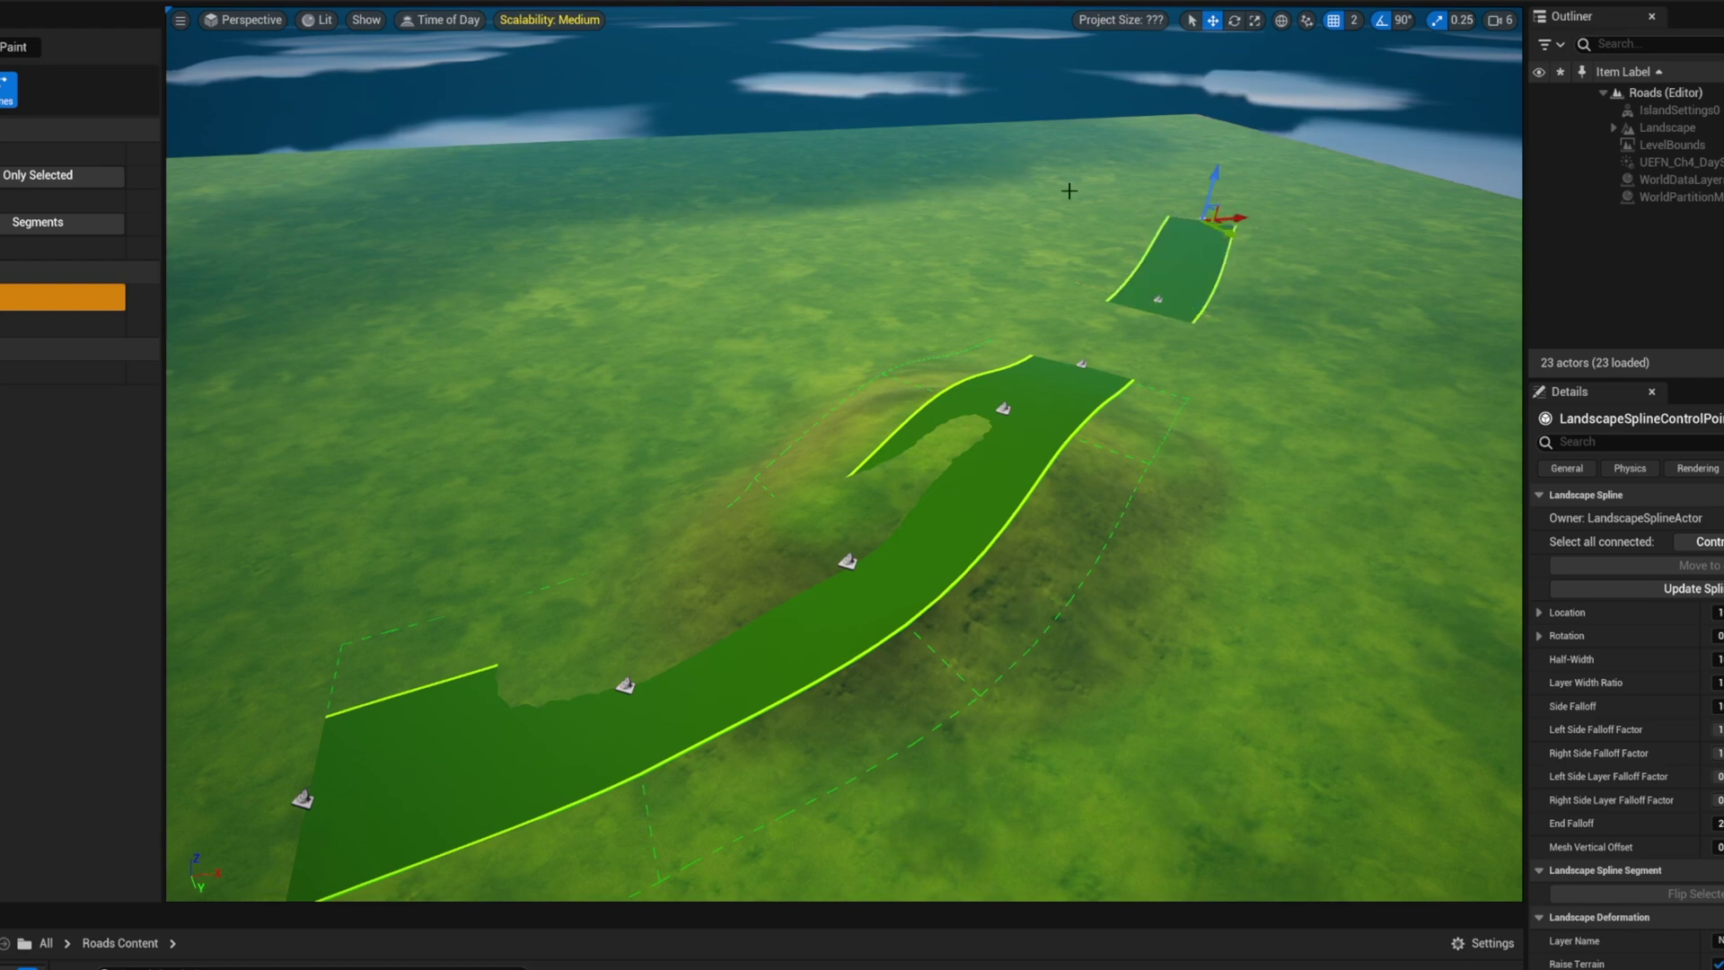
Step: Continue the spline with seven more control points around the far edge and back, and connect it to the first point as a closed loop
{"action": "left_click", "coordinate": [1067, 159], "text": "ctrl"}
{"action": "left_click", "coordinate": [909, 156], "text": "ctrl"}
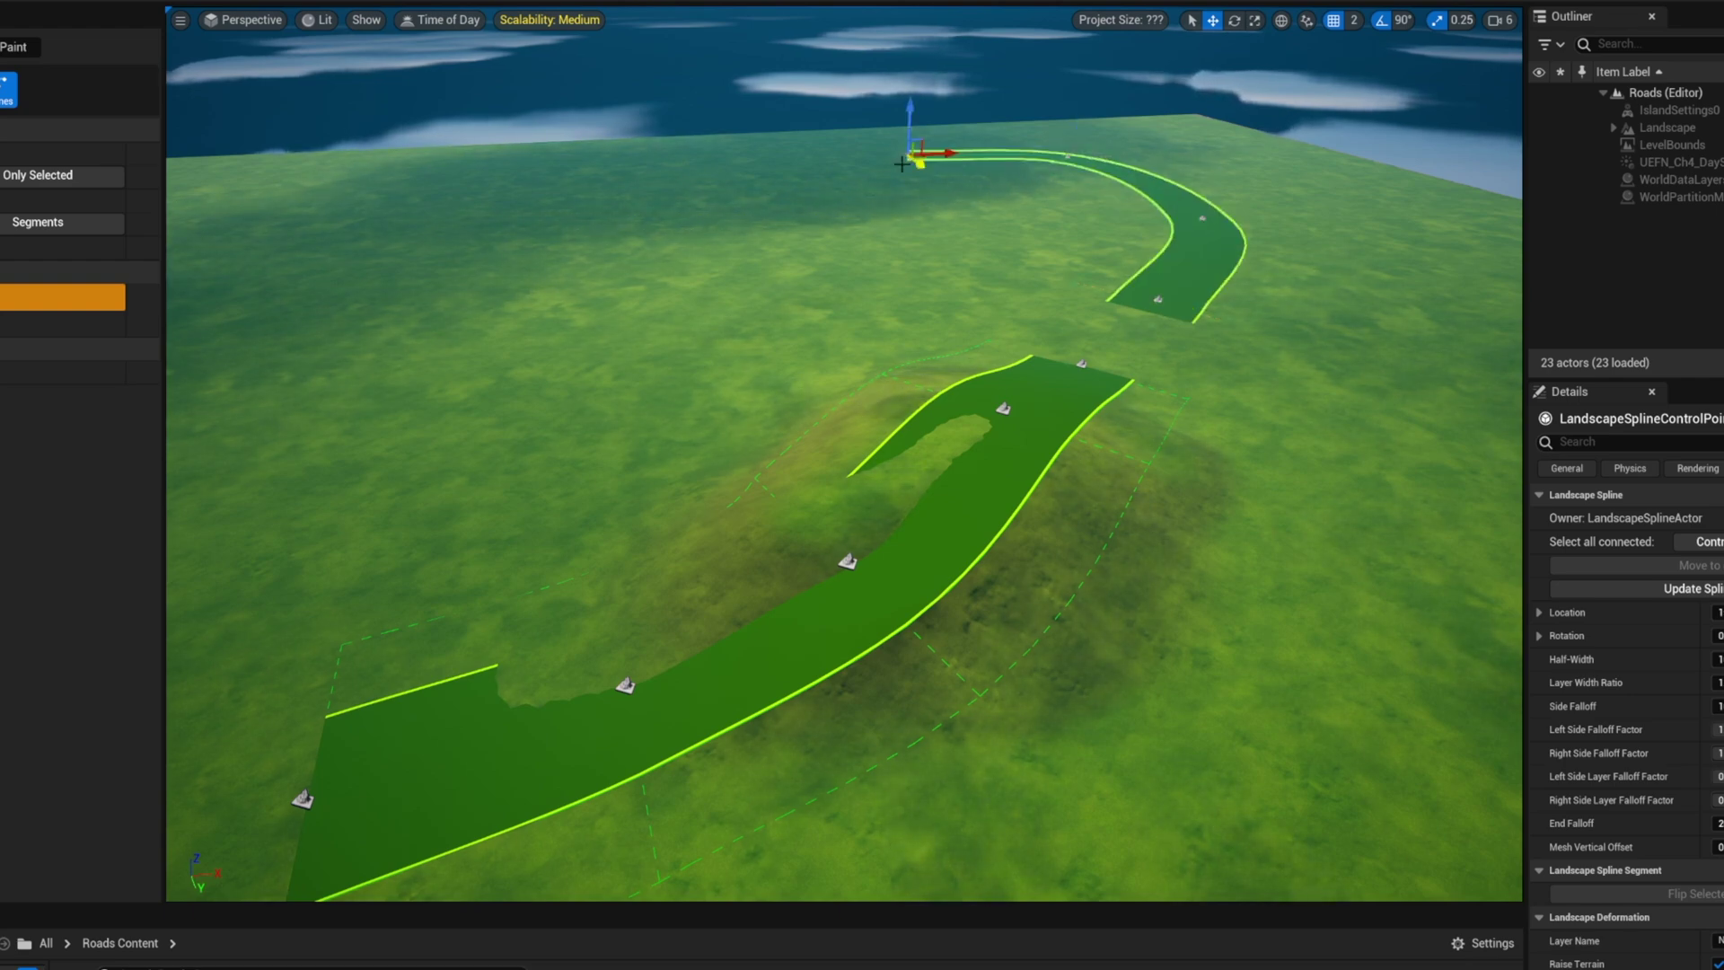
{"action": "left_click", "coordinate": [787, 188], "text": "ctrl"}
{"action": "left_click", "coordinate": [530, 265], "text": "ctrl"}
{"action": "left_click", "coordinate": [357, 301], "text": "ctrl"}
{"action": "left_click", "coordinate": [225, 405], "text": "ctrl"}
{"action": "scroll", "coordinate": [204, 563], "scroll_direction": "down", "scroll_amount": 3}
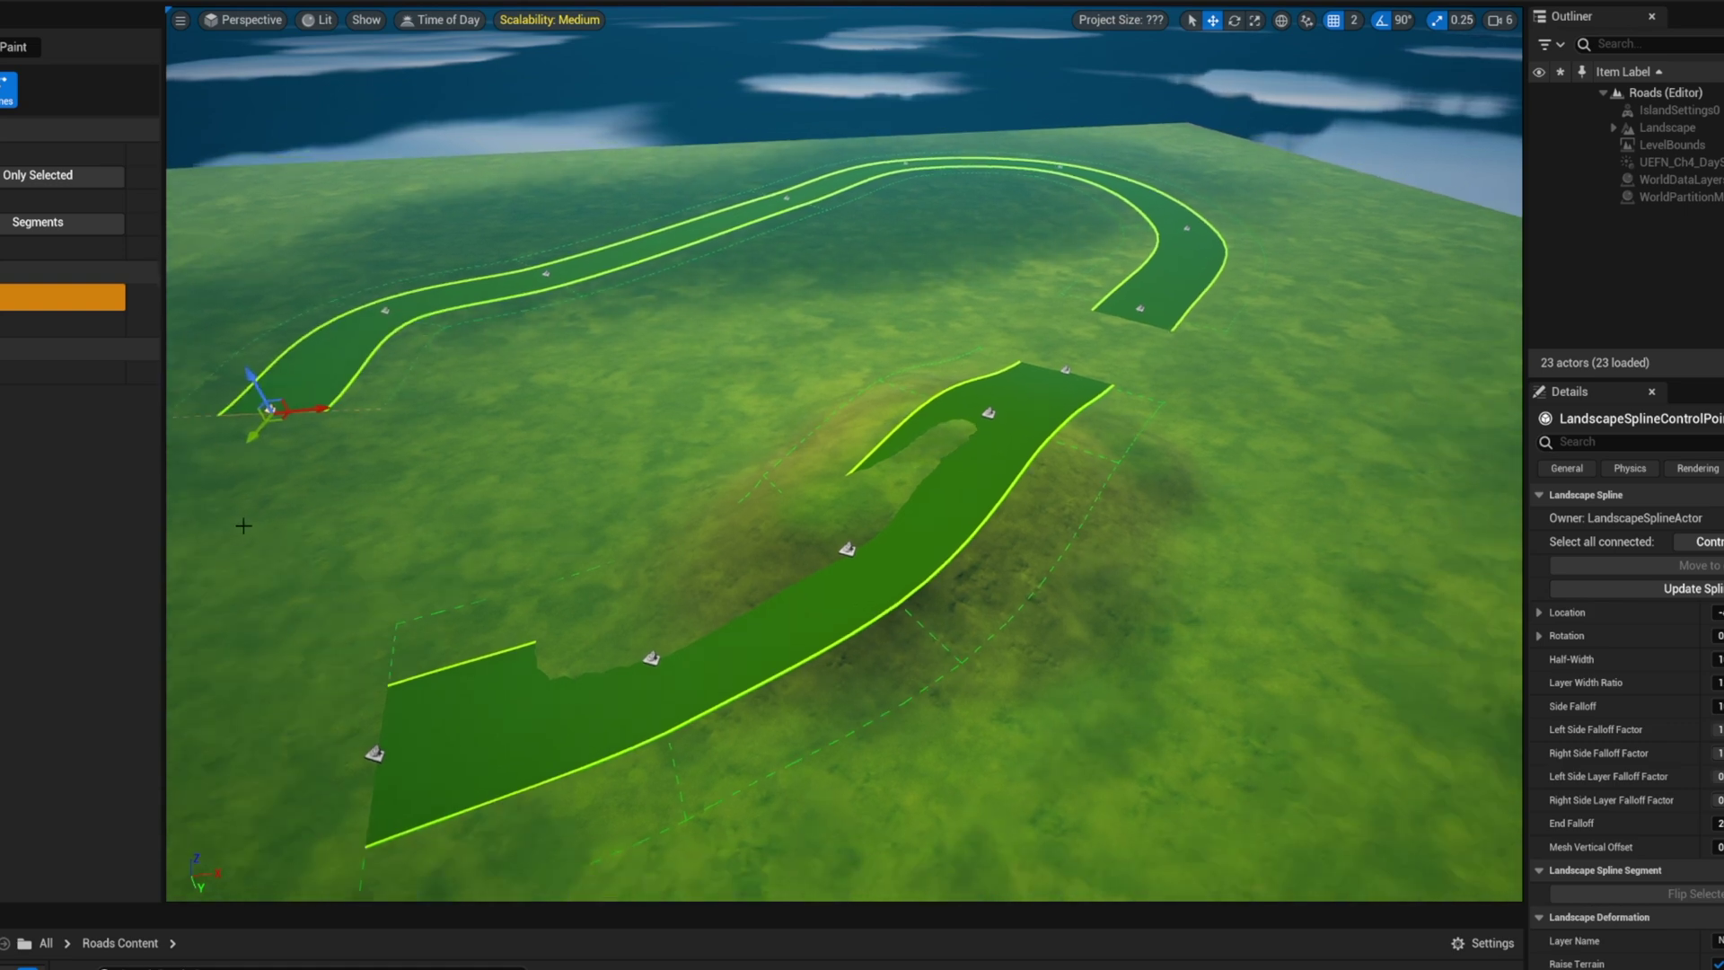
{"action": "left_click", "coordinate": [236, 575], "text": "ctrl"}
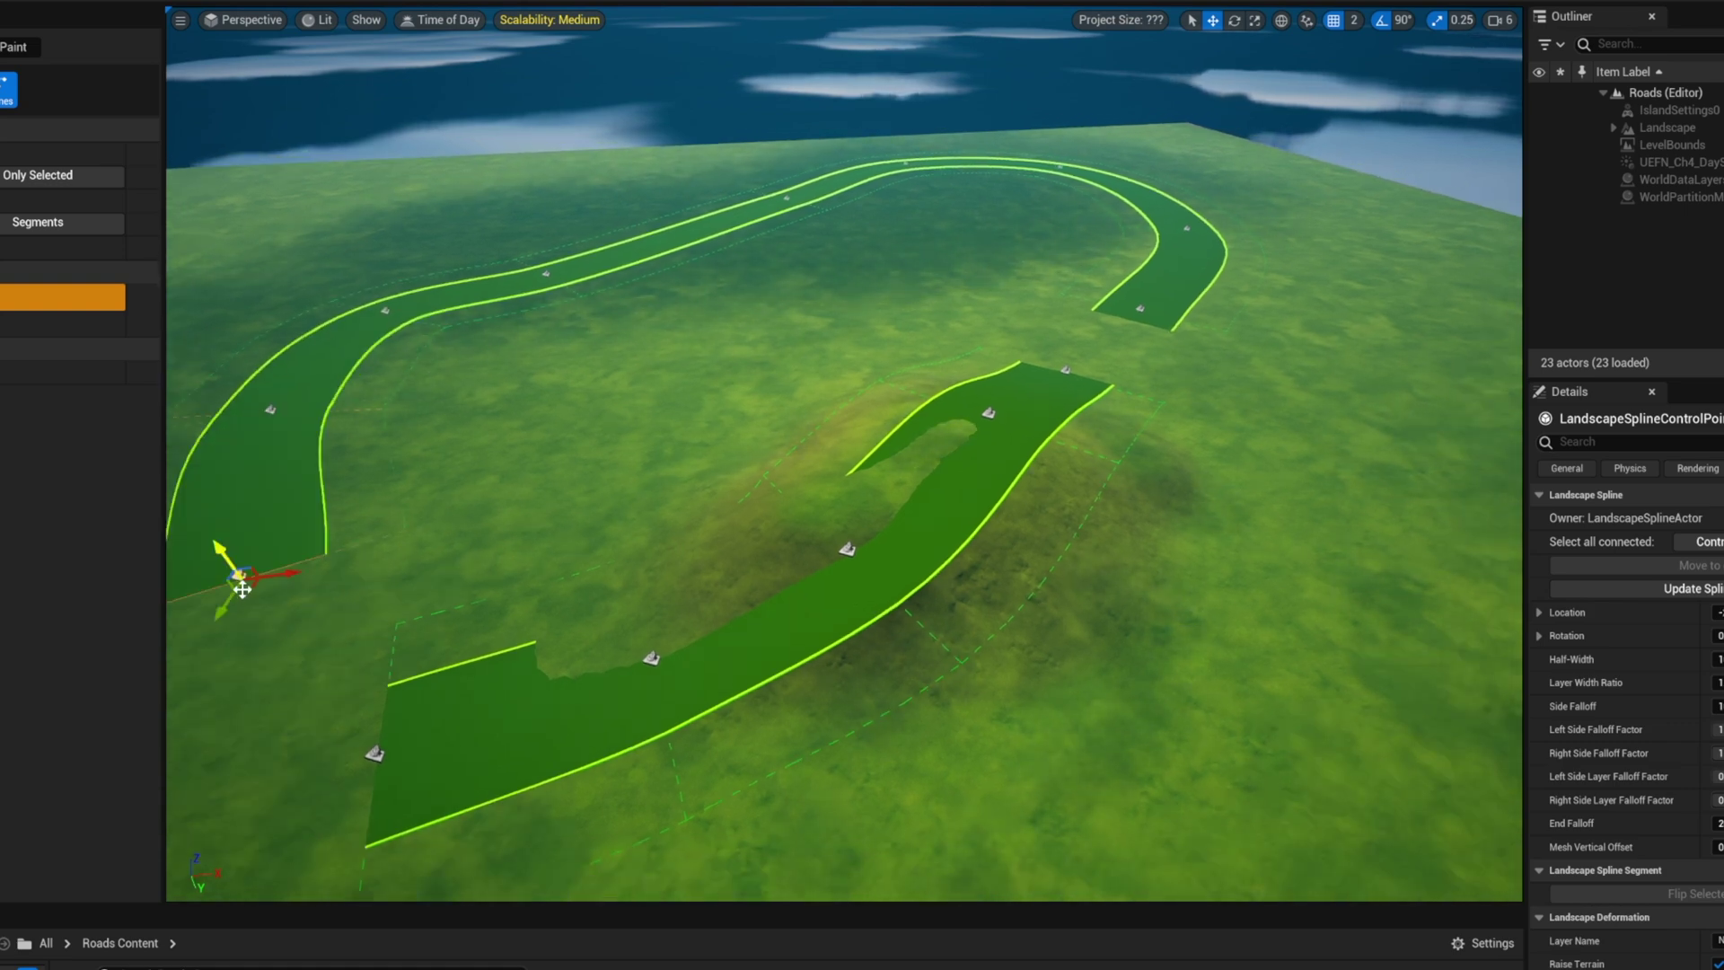
{"action": "left_click", "coordinate": [374, 755], "text": "ctrl"}
{"action": "scroll", "coordinate": [657, 741], "scroll_direction": "up", "scroll_amount": 2}
{"action": "scroll", "coordinate": [657, 741], "scroll_direction": "up", "scroll_amount": 2}
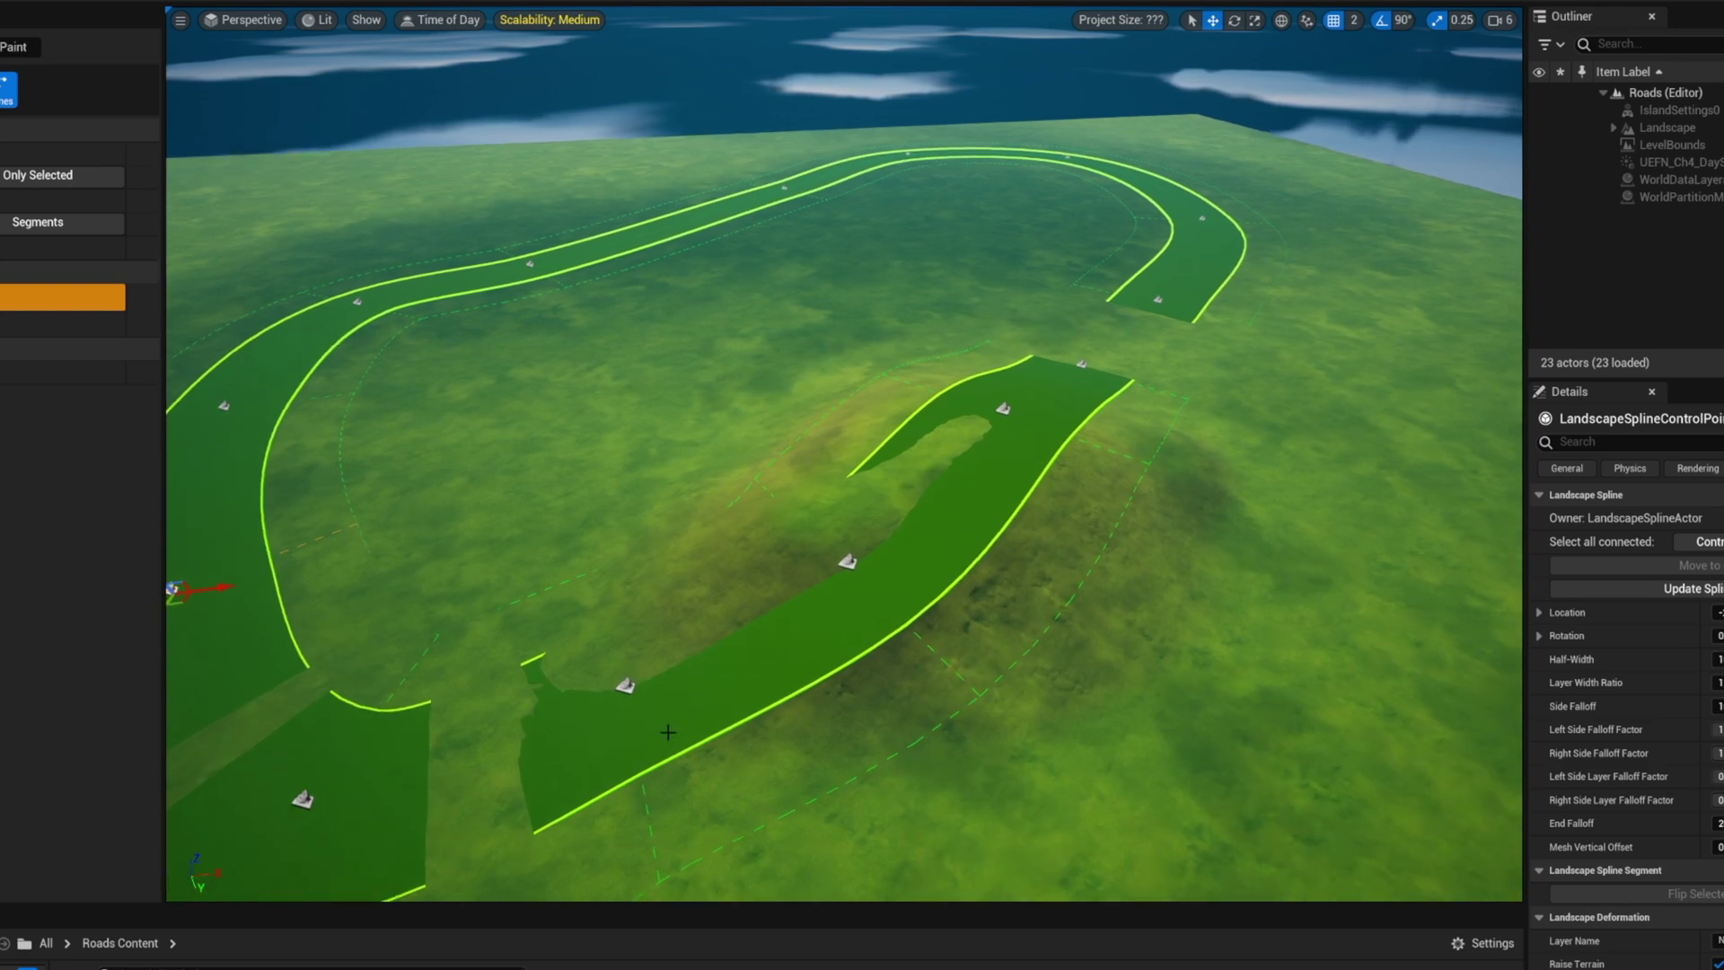
Step: Select all connected segments of the spline loop and add one element to their Spline Meshes array
{"action": "middle_click_drag", "start_coordinate": [656, 741], "coordinate": [887, 665]}
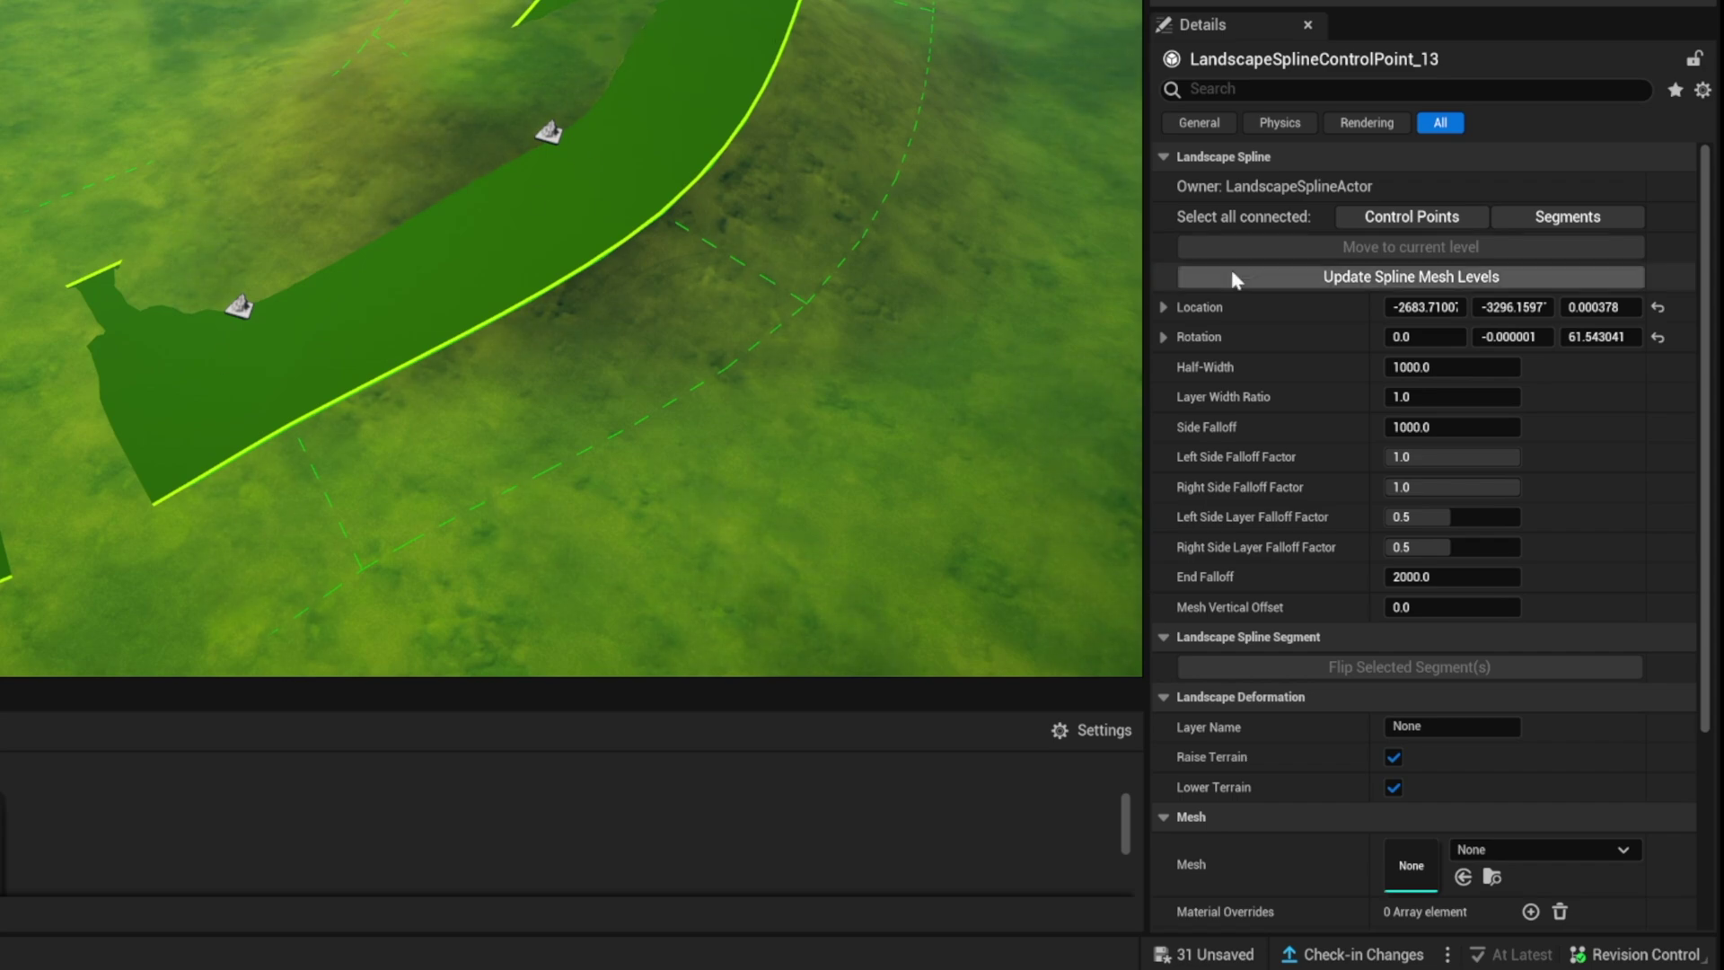
{"action": "left_click", "coordinate": [1552, 221]}
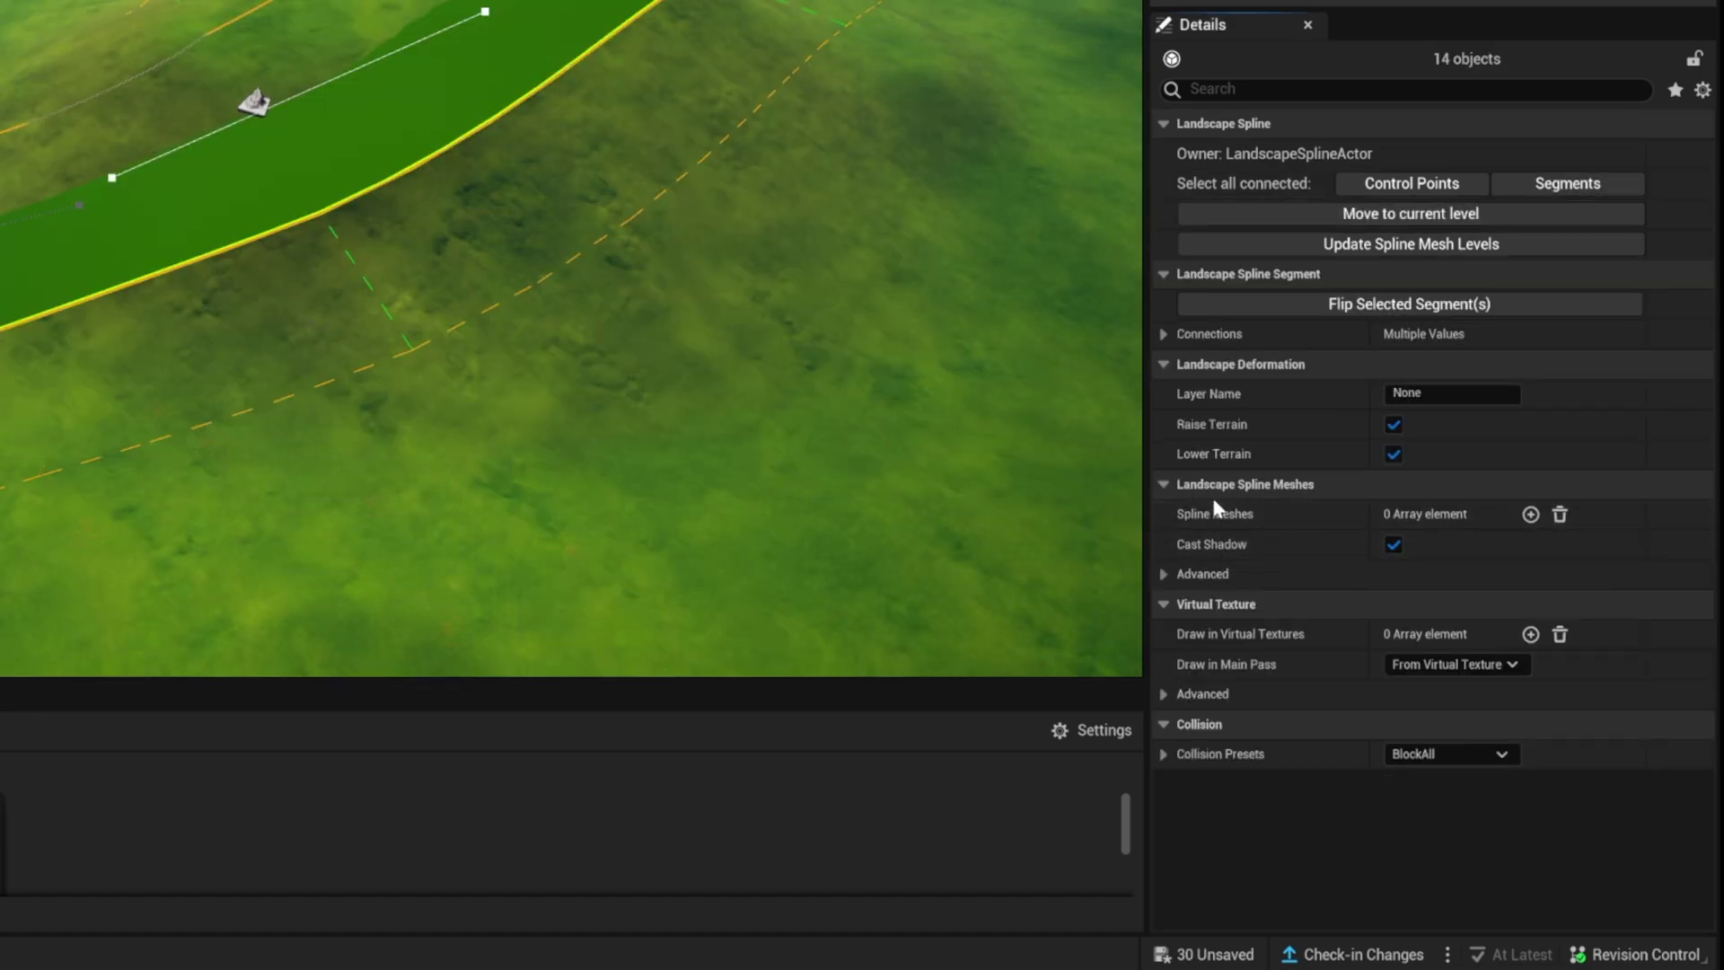
{"action": "left_click", "coordinate": [1530, 515]}
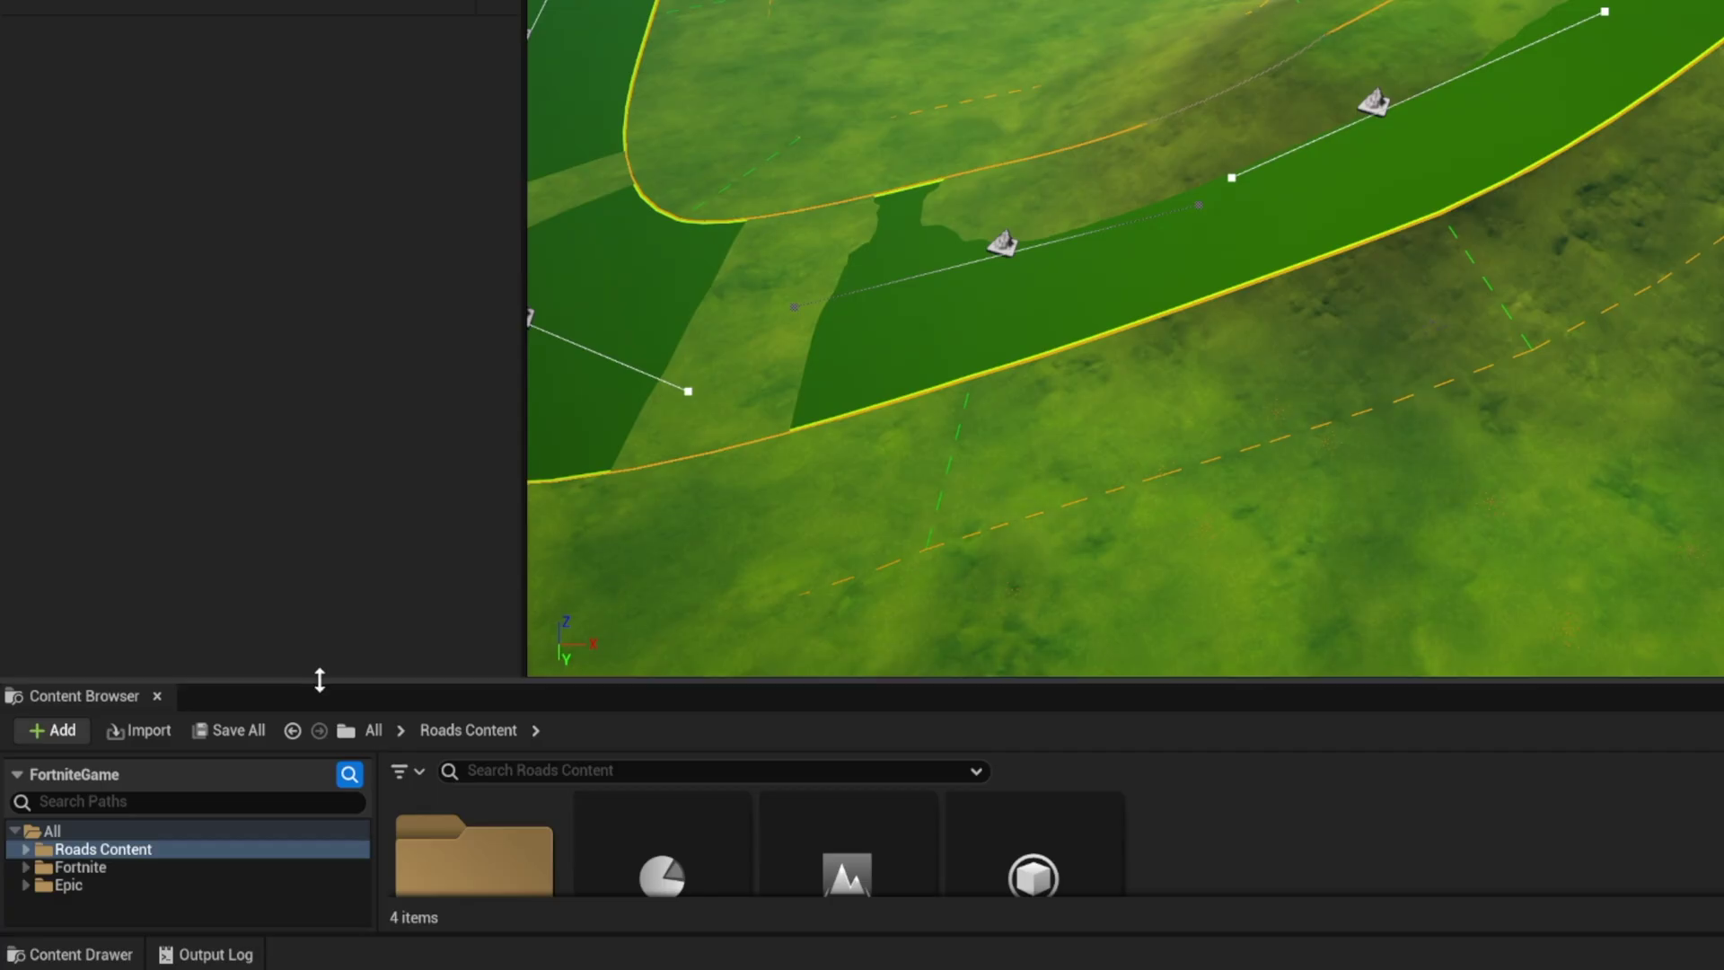
Step: Assign the Road Straight mesh from Fortnite/Environment/Landscape/SplineMeshes to the selected segments' spline mesh element
{"action": "left_click_drag", "start_coordinate": [319, 680], "coordinate": [324, 539]}
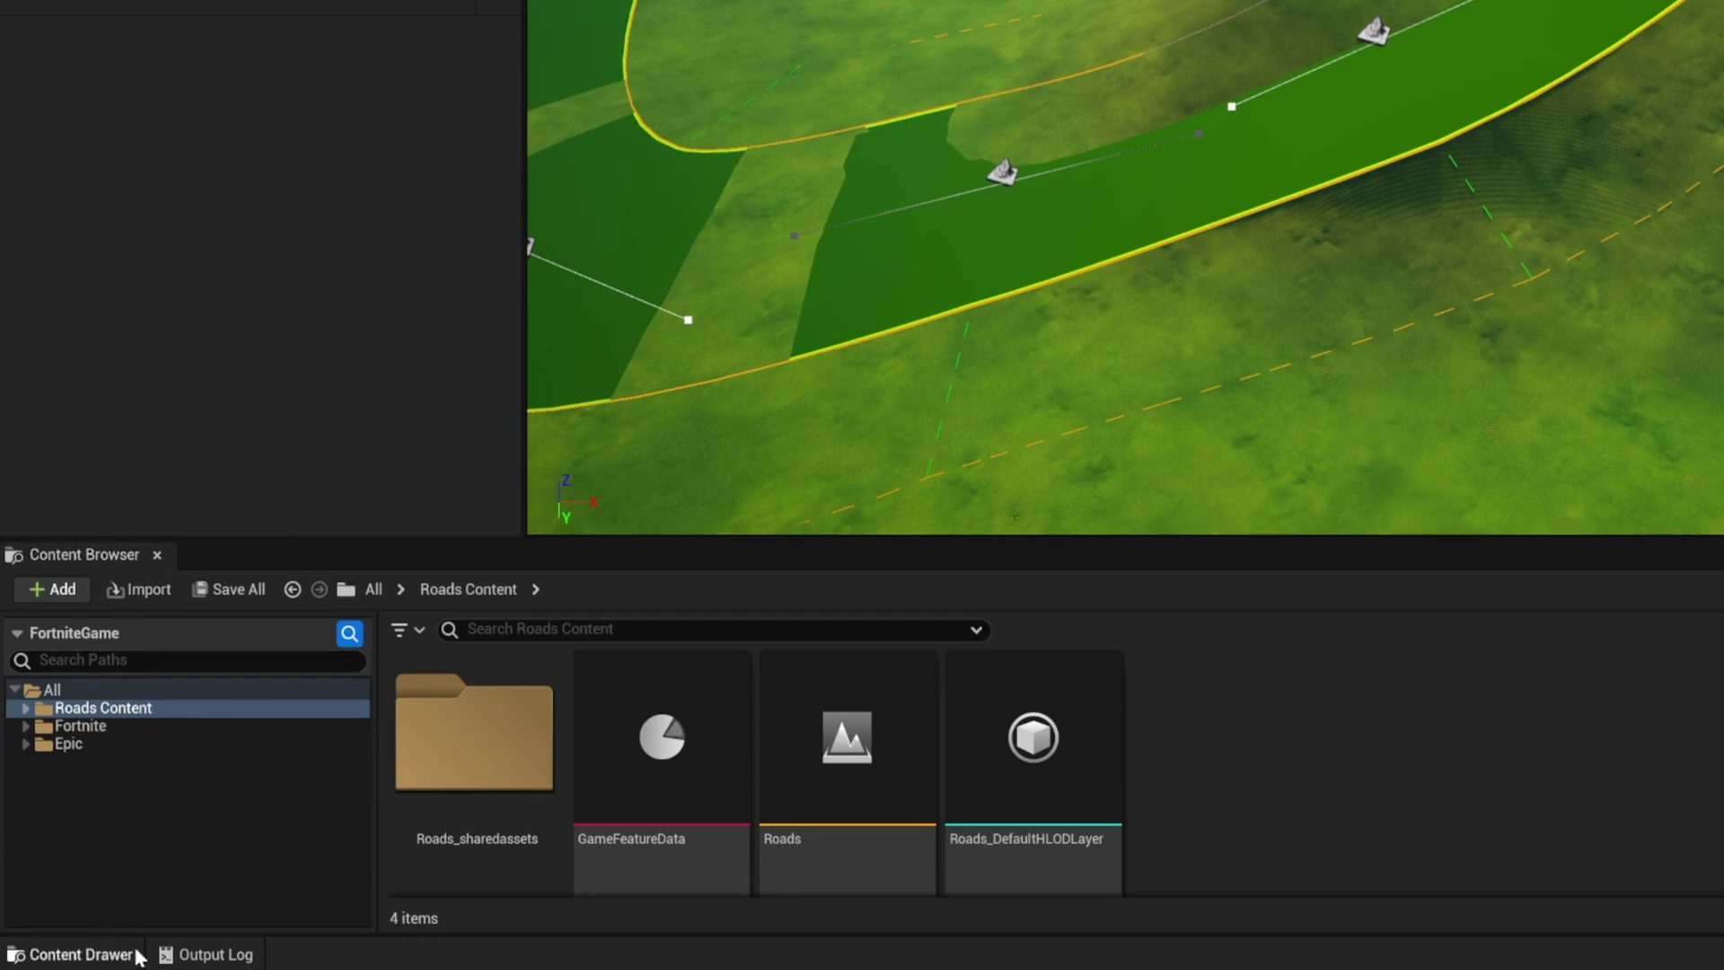
{"action": "left_click", "coordinate": [110, 729]}
{"action": "double_click", "coordinate": [892, 732]}
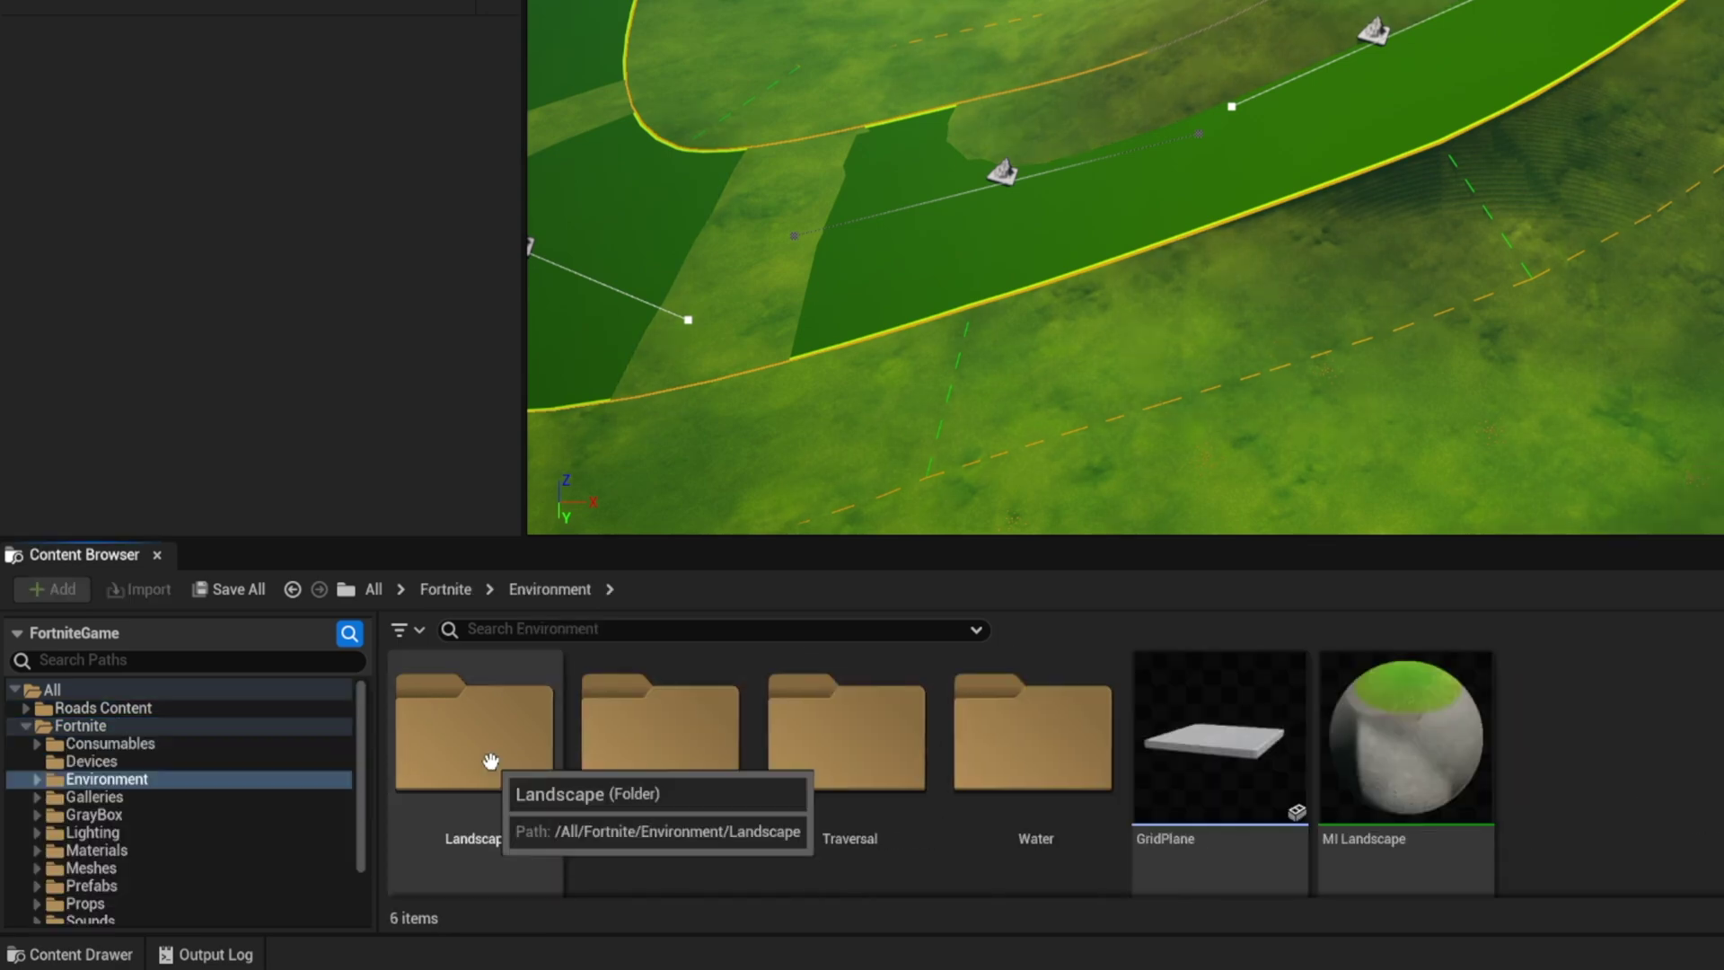
{"action": "left_click", "coordinate": [490, 761]}
{"action": "double_click", "coordinate": [490, 762]}
{"action": "double_click", "coordinate": [679, 759]}
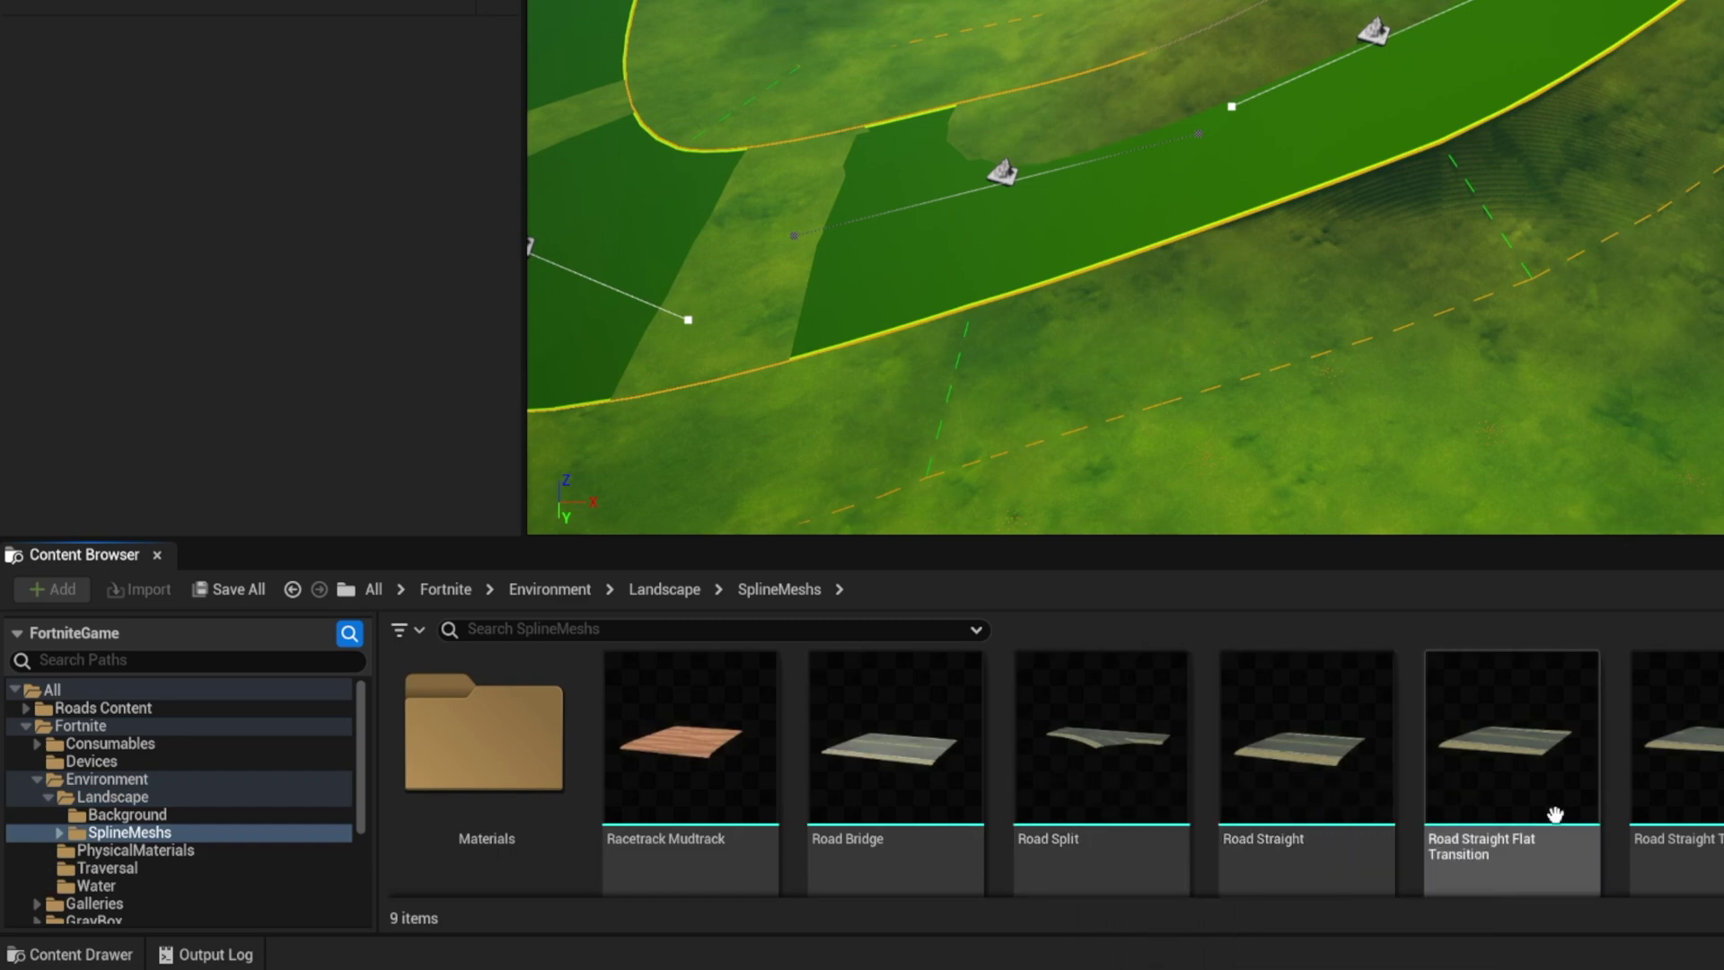
{"action": "left_click", "coordinate": [1294, 750]}
{"action": "left_click_drag", "start_coordinate": [1294, 750], "coordinate": [1526, 725]}
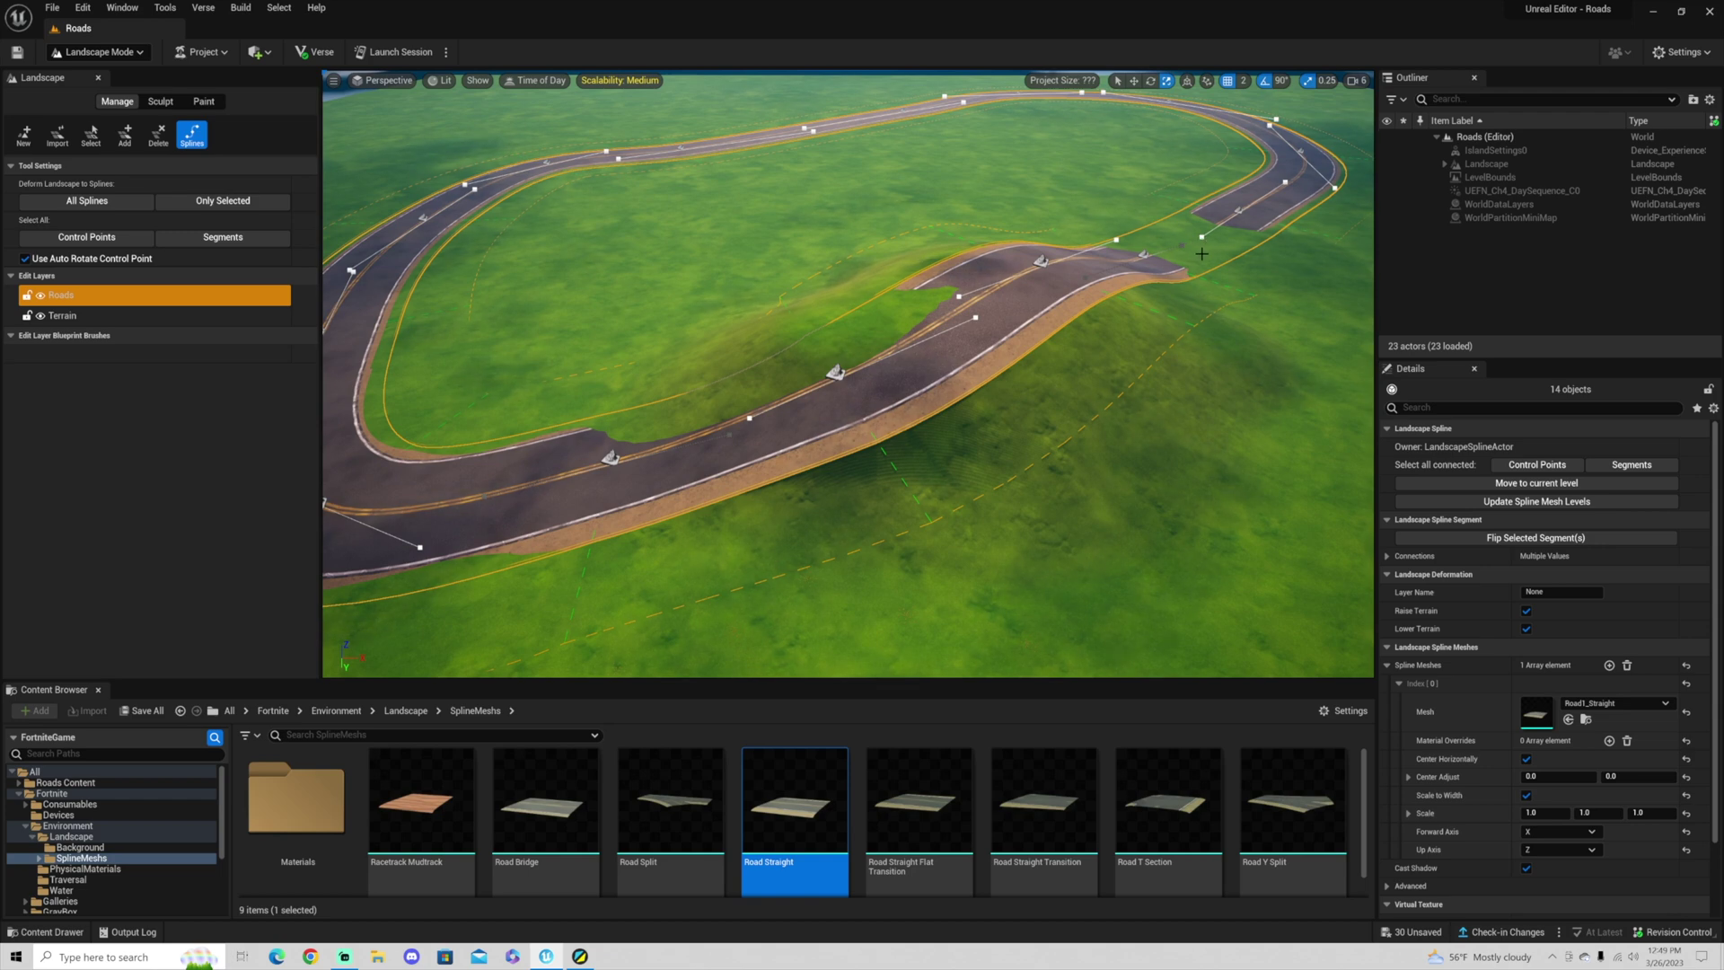
Step: Examine how the road mesh meets the terrain over the hill and towards the far bend
{"action": "scroll", "coordinate": [901, 447], "scroll_direction": "up", "scroll_amount": 4}
{"action": "scroll", "coordinate": [901, 447], "scroll_direction": "down", "scroll_amount": 3}
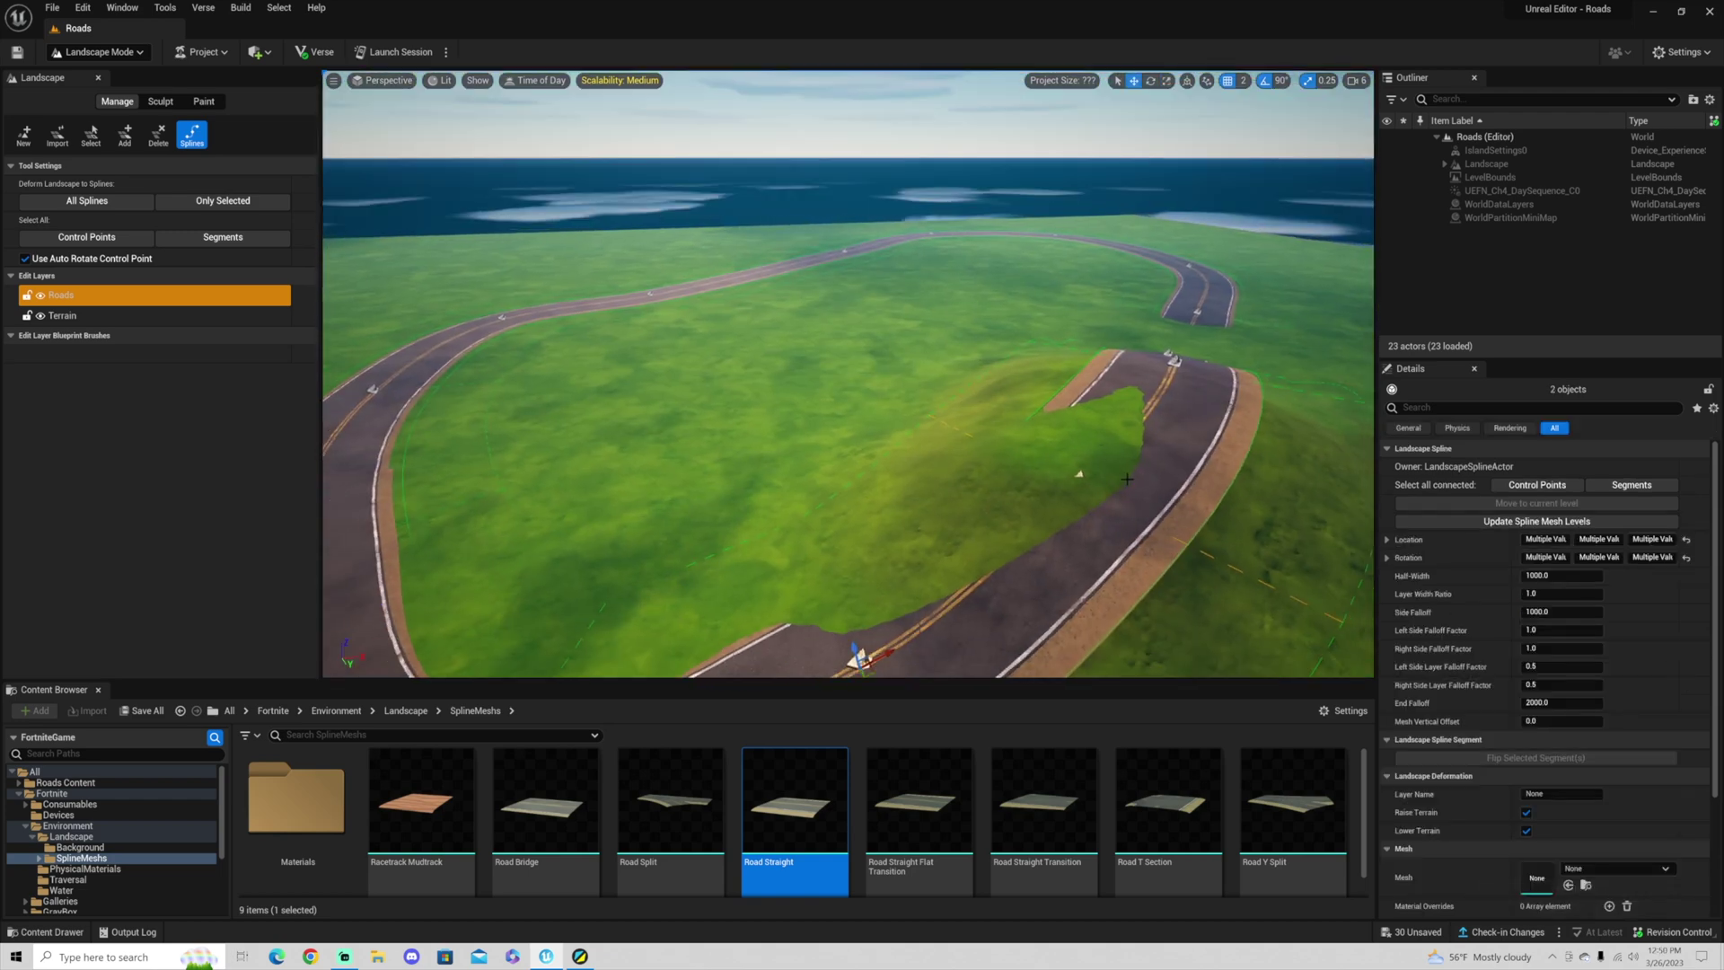
{"action": "scroll", "coordinate": [1124, 480], "scroll_direction": "up", "scroll_amount": 6}
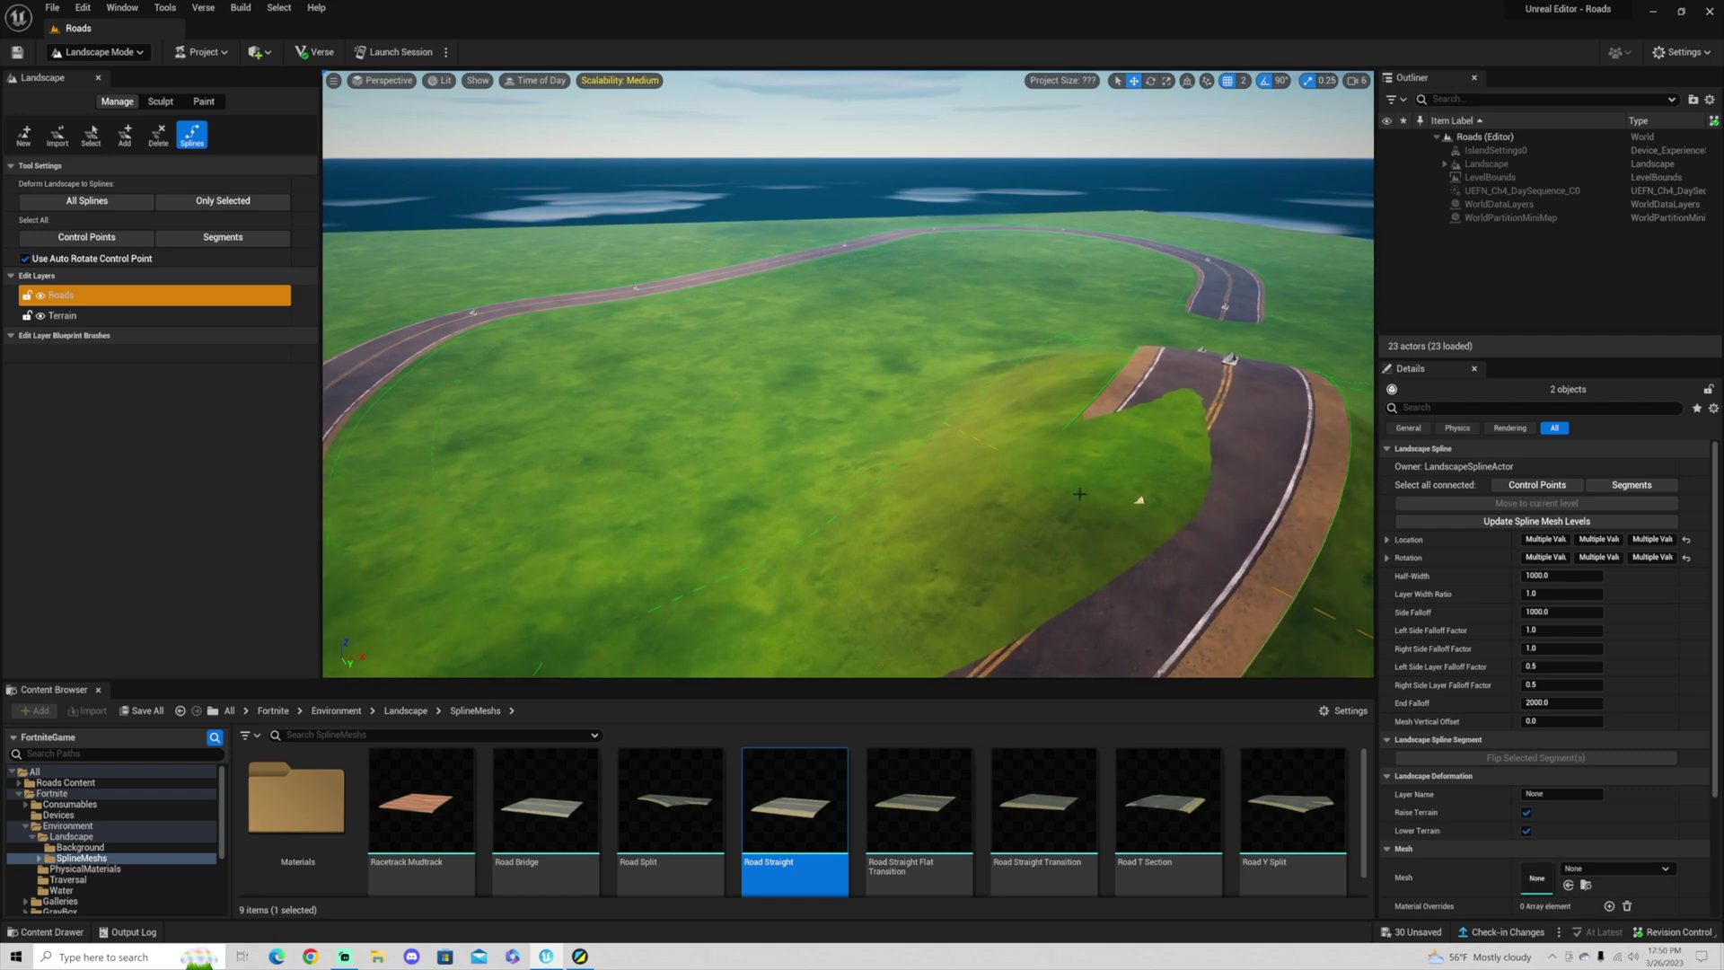
{"action": "middle_click_drag", "start_coordinate": [1187, 386], "coordinate": [1266, 375]}
{"action": "scroll", "coordinate": [1187, 386], "scroll_direction": "up", "scroll_amount": 5}
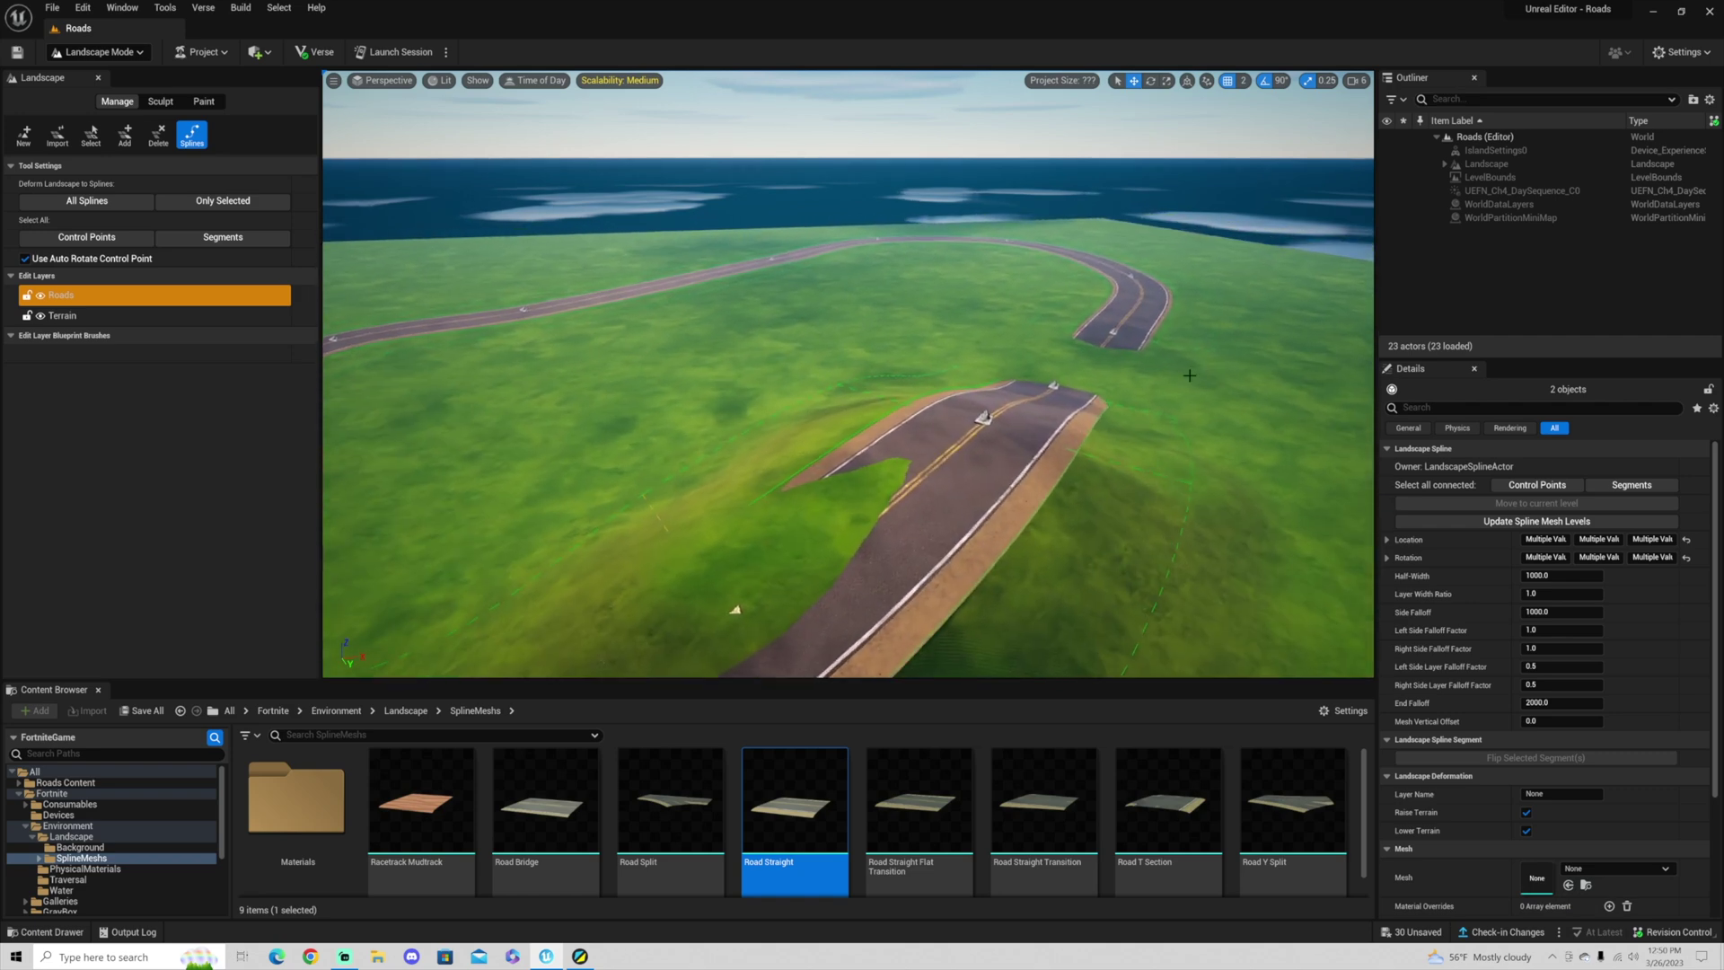
{"action": "scroll", "coordinate": [1187, 386], "scroll_direction": "up", "scroll_amount": 6}
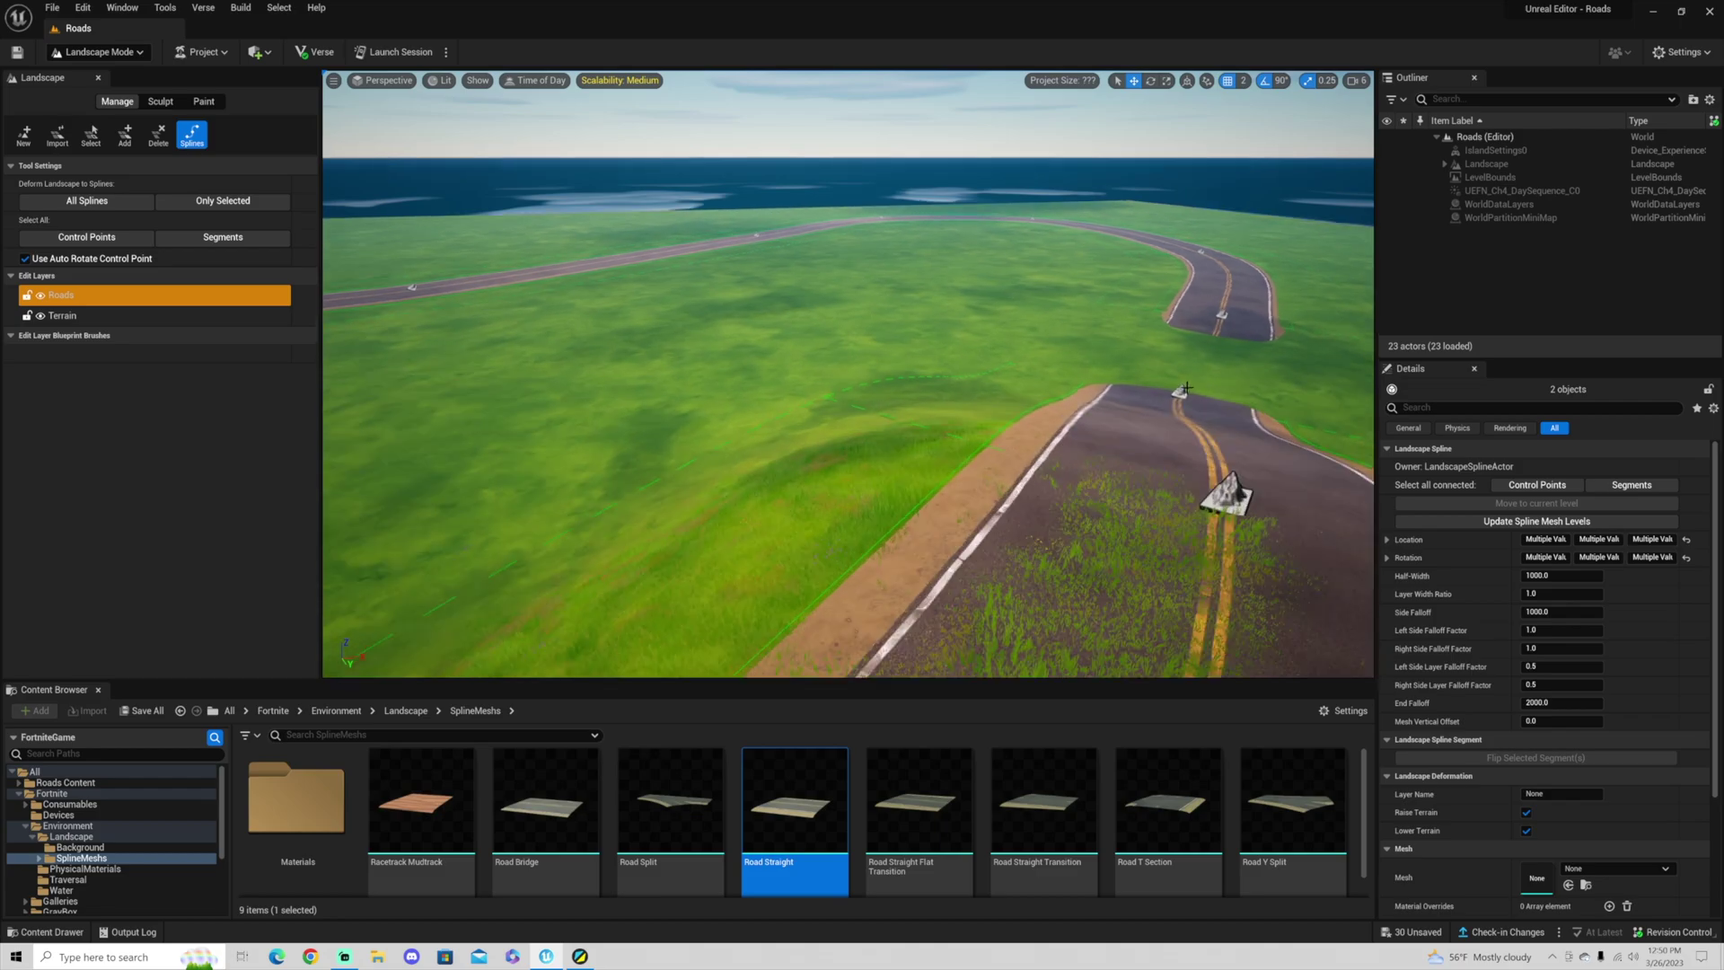
{"action": "middle_click_drag", "start_coordinate": [1187, 386], "coordinate": [1268, 360]}
{"action": "middle_click_drag", "start_coordinate": [1268, 359], "coordinate": [1293, 352]}
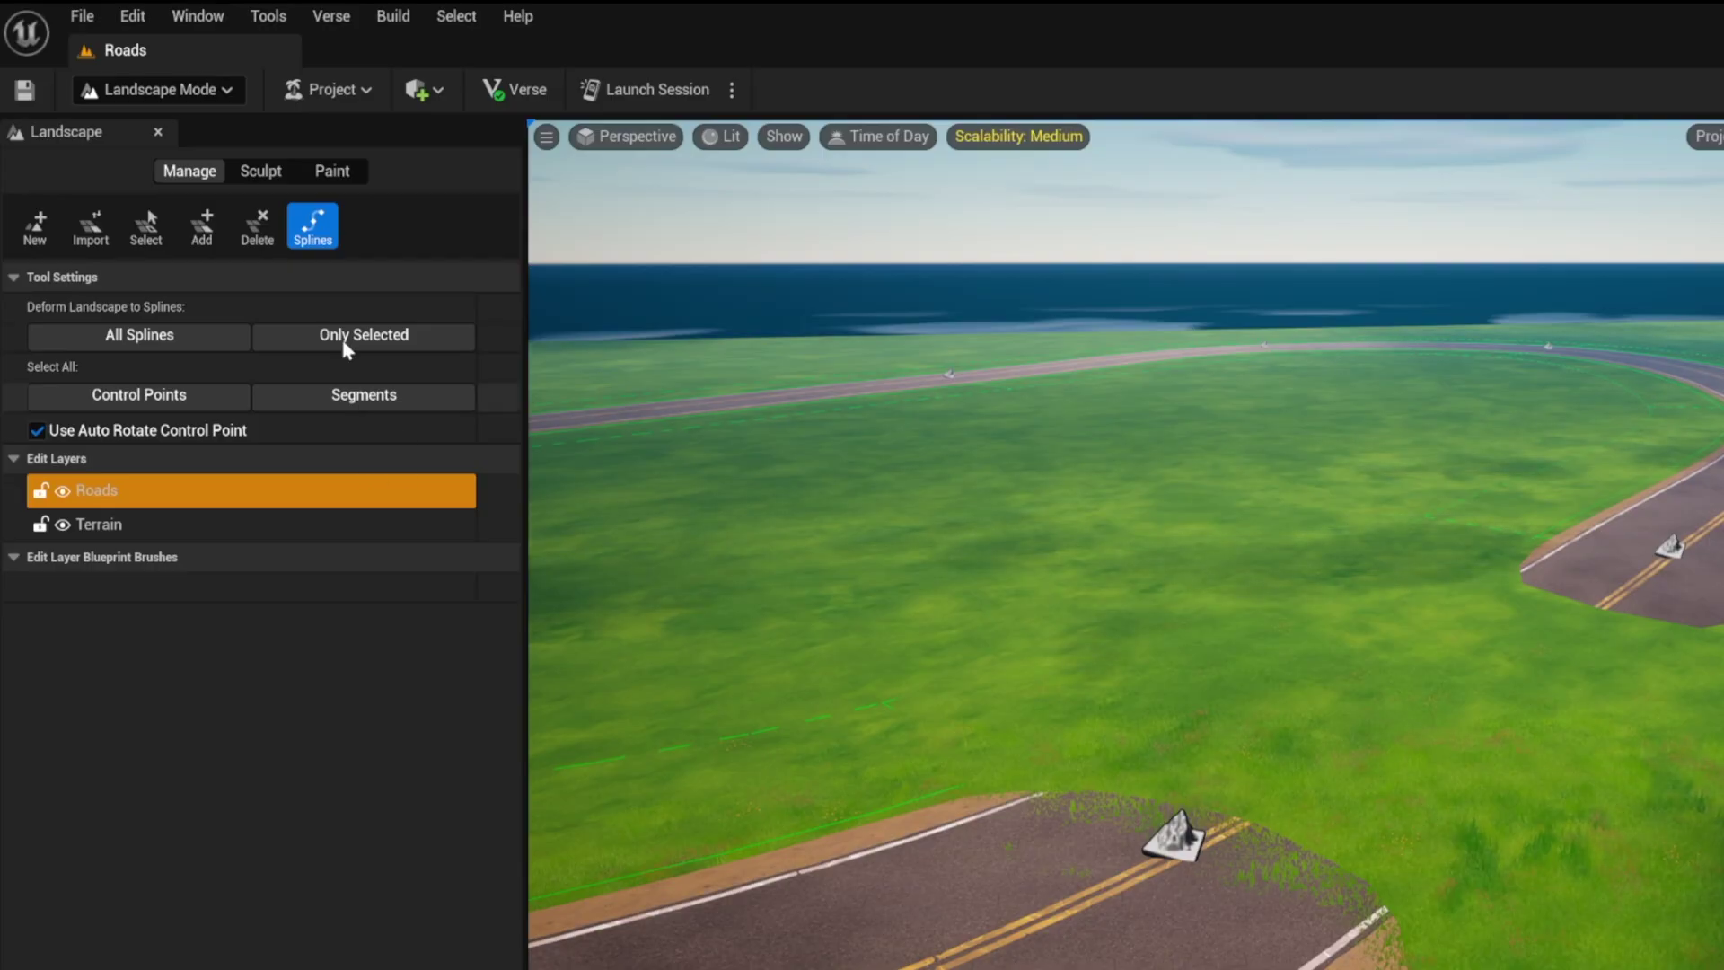
Step: Set up the Noise sculpting tool in Sub mode with a tool strength of 0.010667
{"action": "left_click", "coordinate": [250, 173]}
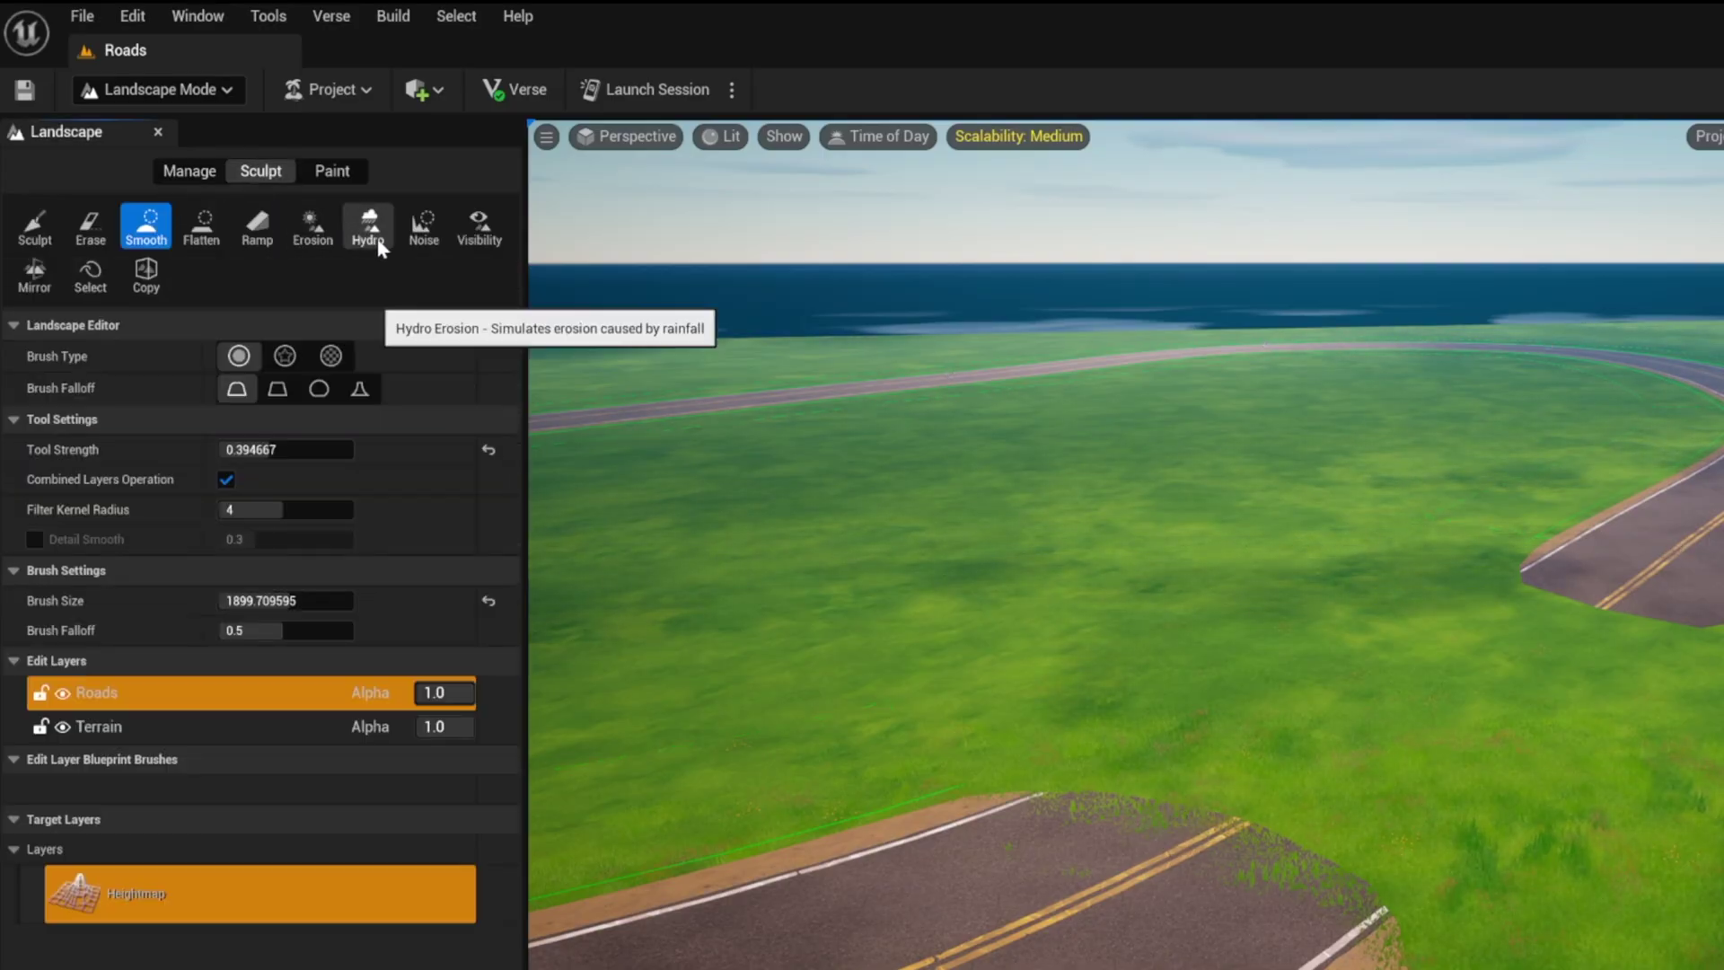
{"action": "left_click", "coordinate": [422, 229]}
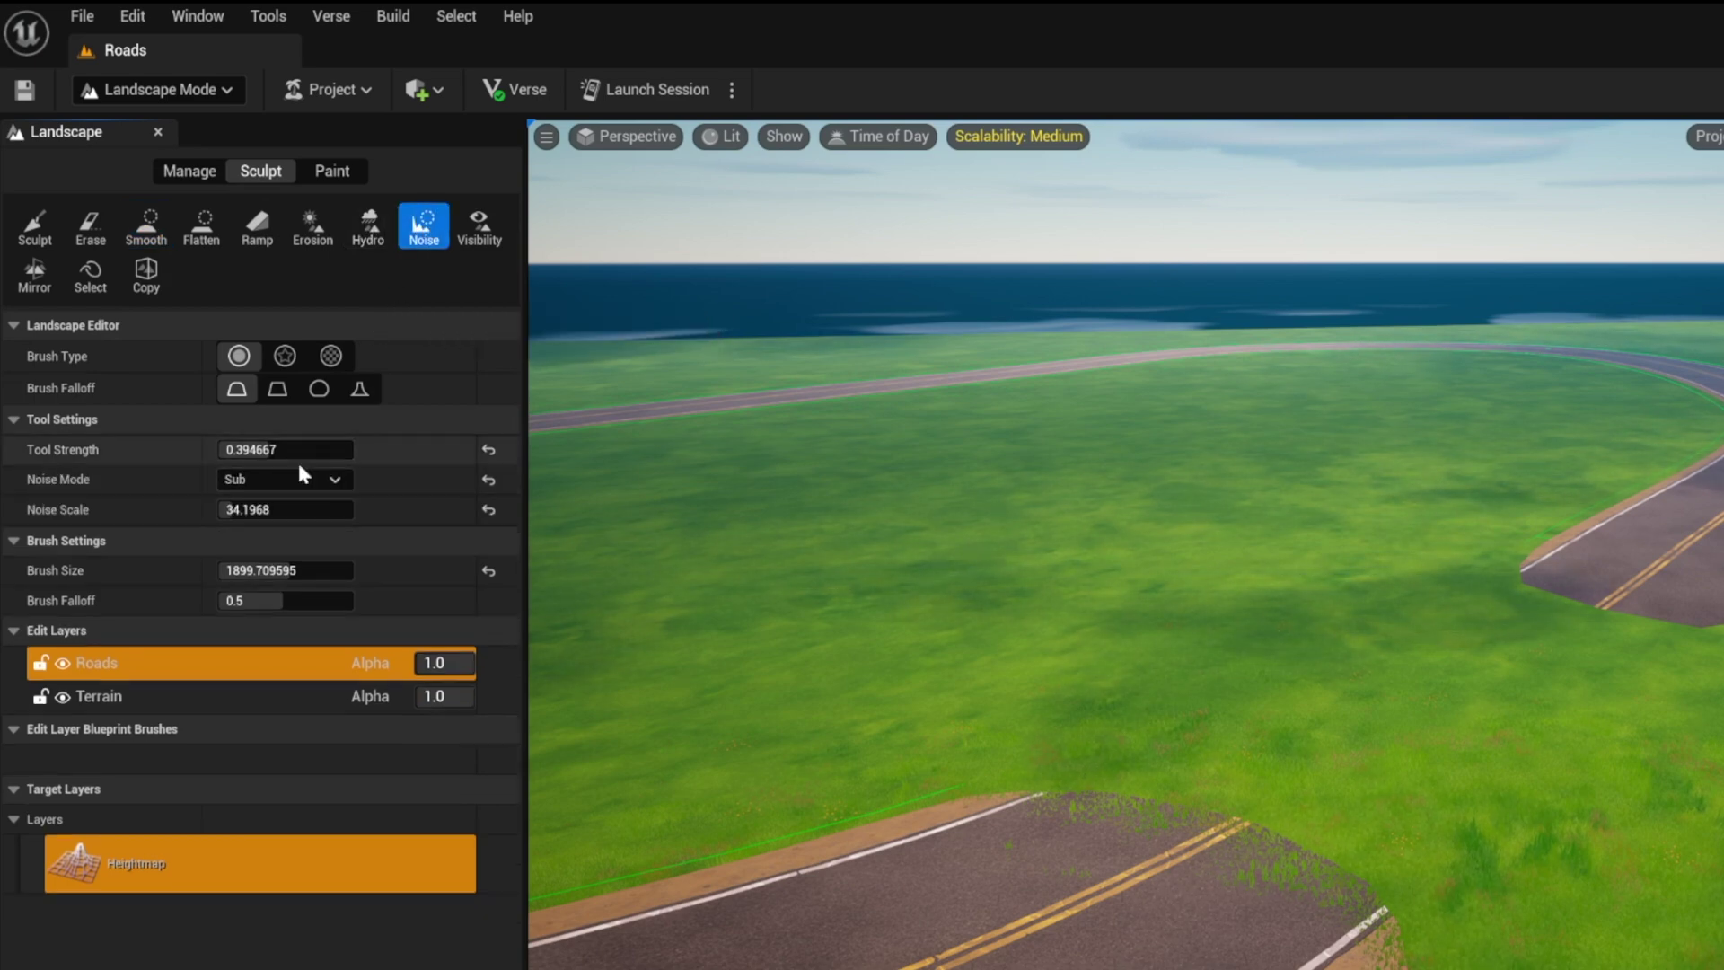
{"action": "left_click", "coordinate": [260, 480]}
{"action": "left_click", "coordinate": [259, 479]}
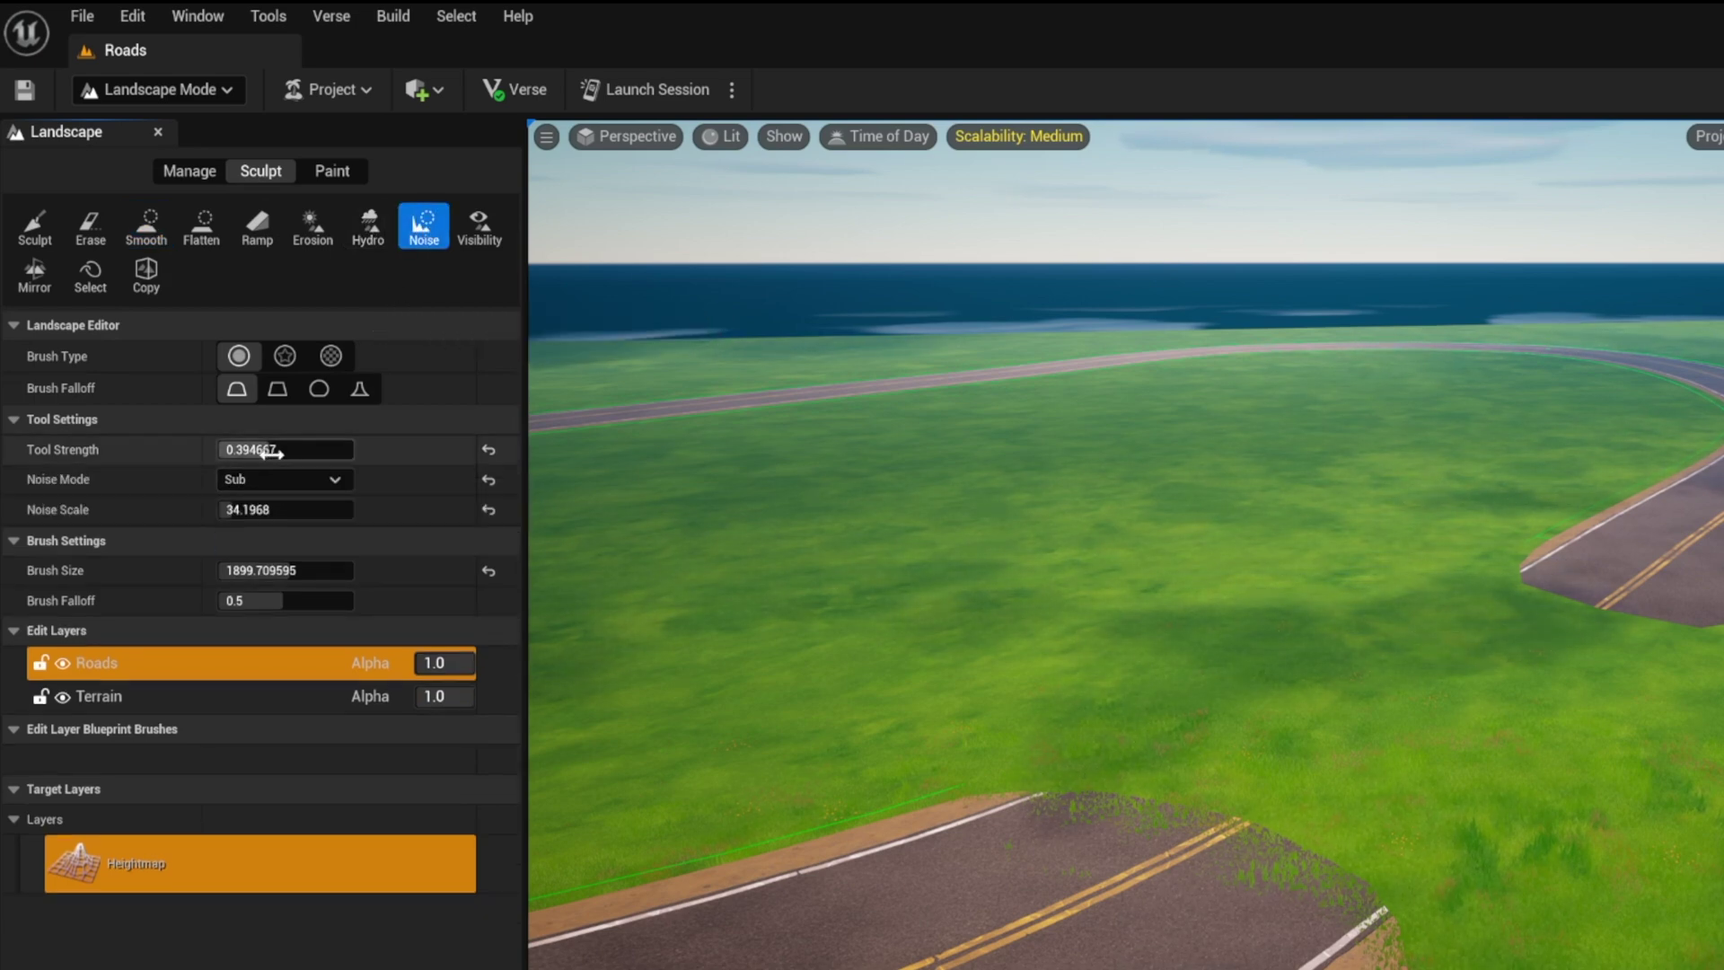
{"action": "left_click_drag", "start_coordinate": [265, 449], "coordinate": [242, 449]}
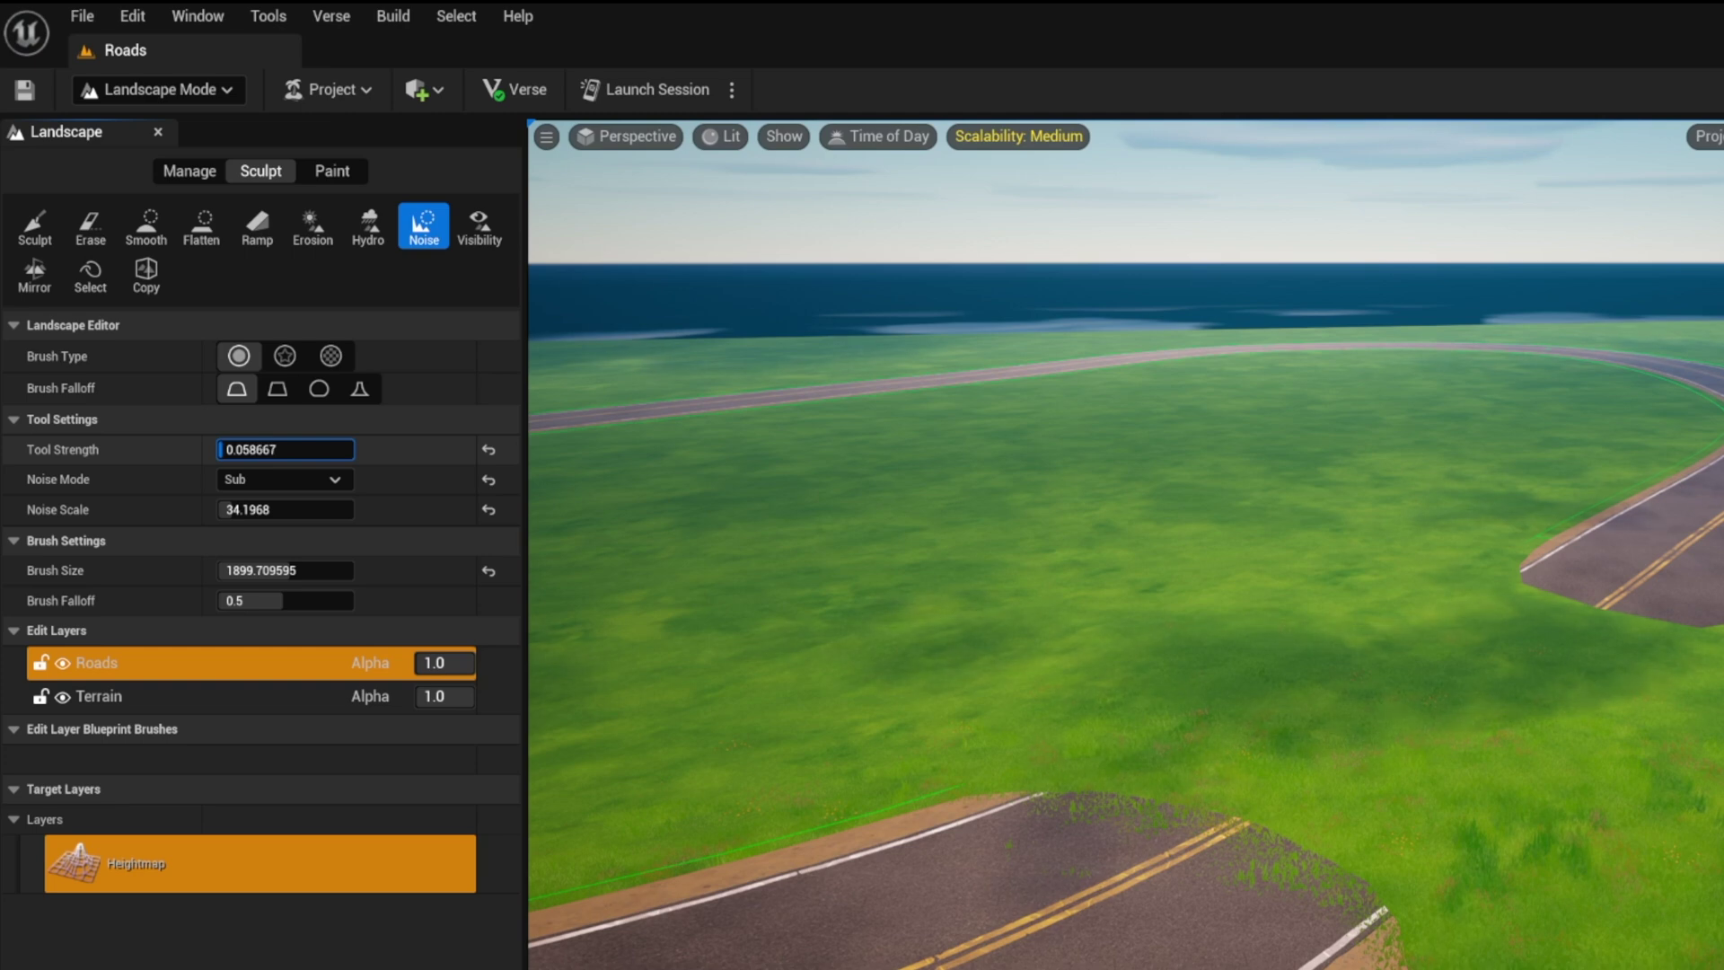
Step: Lower the terrain covering the road with noise strokes, from the gap beyond the hill back over the crest
{"action": "mouse_move", "coordinate": [1413, 815]}
{"action": "left_mouse_down"}
{"action": "mouse_move", "coordinate": [1590, 719]}
{"action": "mouse_move", "coordinate": [1546, 748]}
{"action": "mouse_move", "coordinate": [1023, 797]}
{"action": "mouse_move", "coordinate": [1361, 681]}
{"action": "mouse_move", "coordinate": [1464, 844]}
{"action": "mouse_move", "coordinate": [1597, 751]}
{"action": "mouse_move", "coordinate": [1679, 580]}
{"action": "mouse_move", "coordinate": [1458, 916]}
{"action": "mouse_move", "coordinate": [1716, 709]}
{"action": "left_mouse_up"}
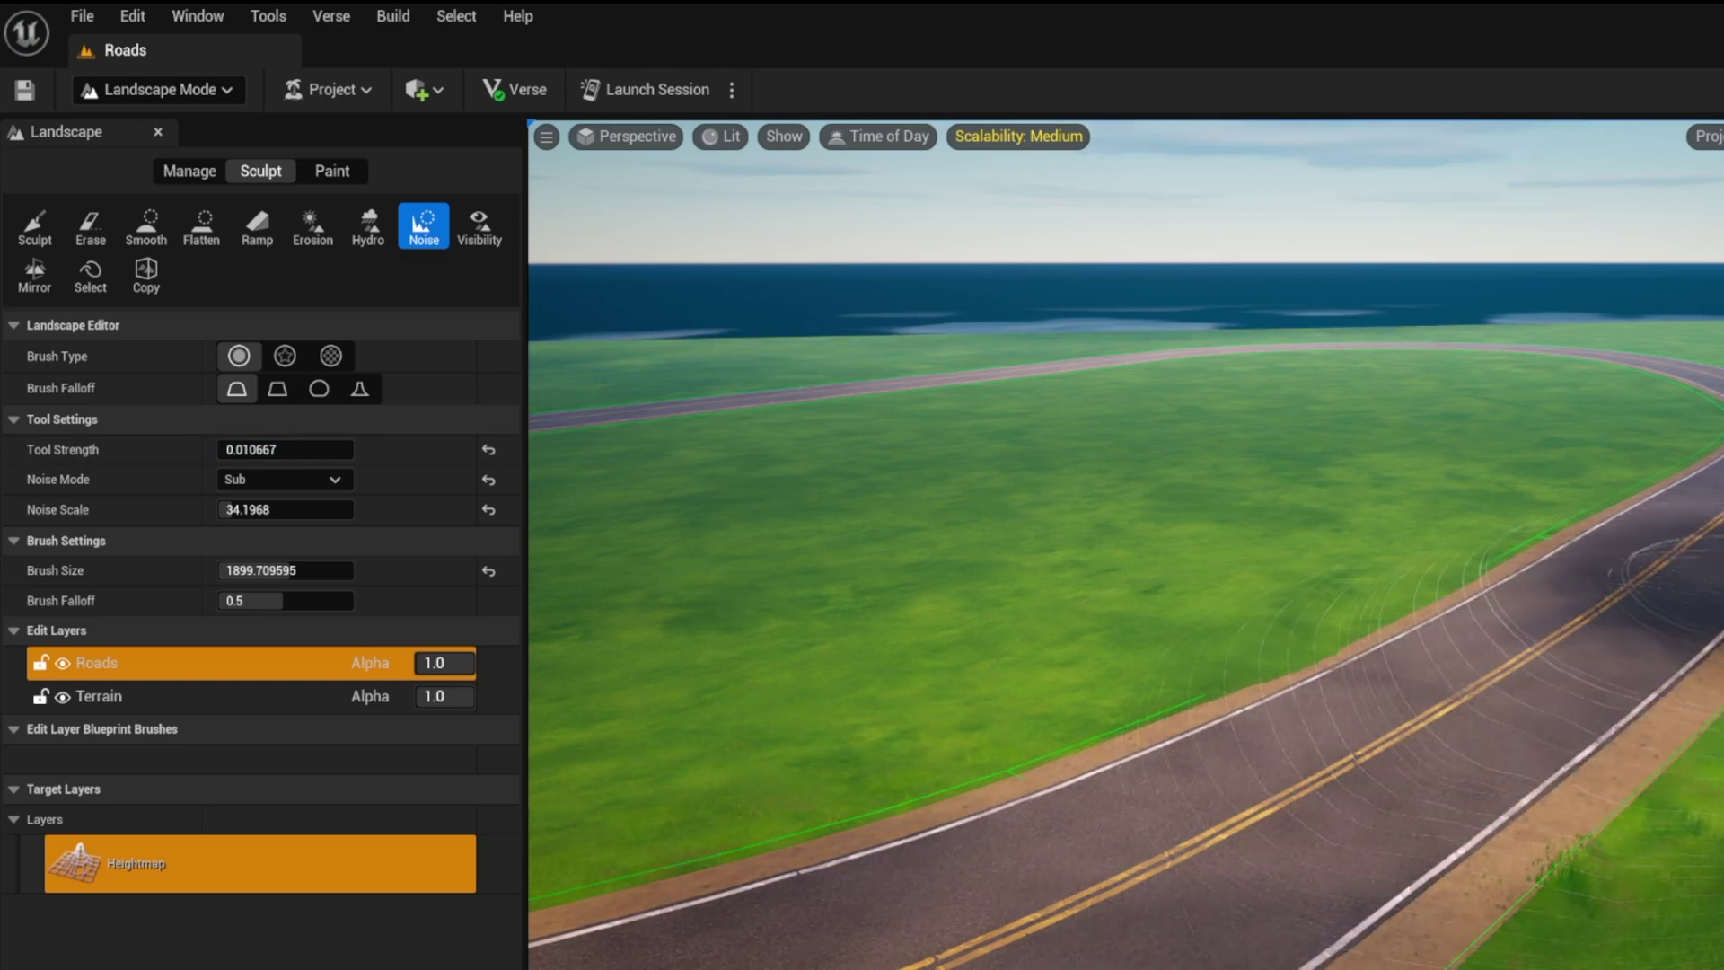
{"action": "mouse_move", "coordinate": [1679, 574]}
{"action": "left_mouse_down"}
{"action": "mouse_move", "coordinate": [1493, 654]}
{"action": "mouse_move", "coordinate": [1114, 750]}
{"action": "mouse_move", "coordinate": [1342, 802]}
{"action": "mouse_move", "coordinate": [1297, 797]}
{"action": "left_mouse_up"}
{"action": "key", "text": "w"}
{"action": "right_click_drag", "start_coordinate": [1267, 873], "coordinate": [1264, 876]}
{"action": "scroll", "coordinate": [1264, 875], "scroll_direction": "down", "scroll_amount": 5}
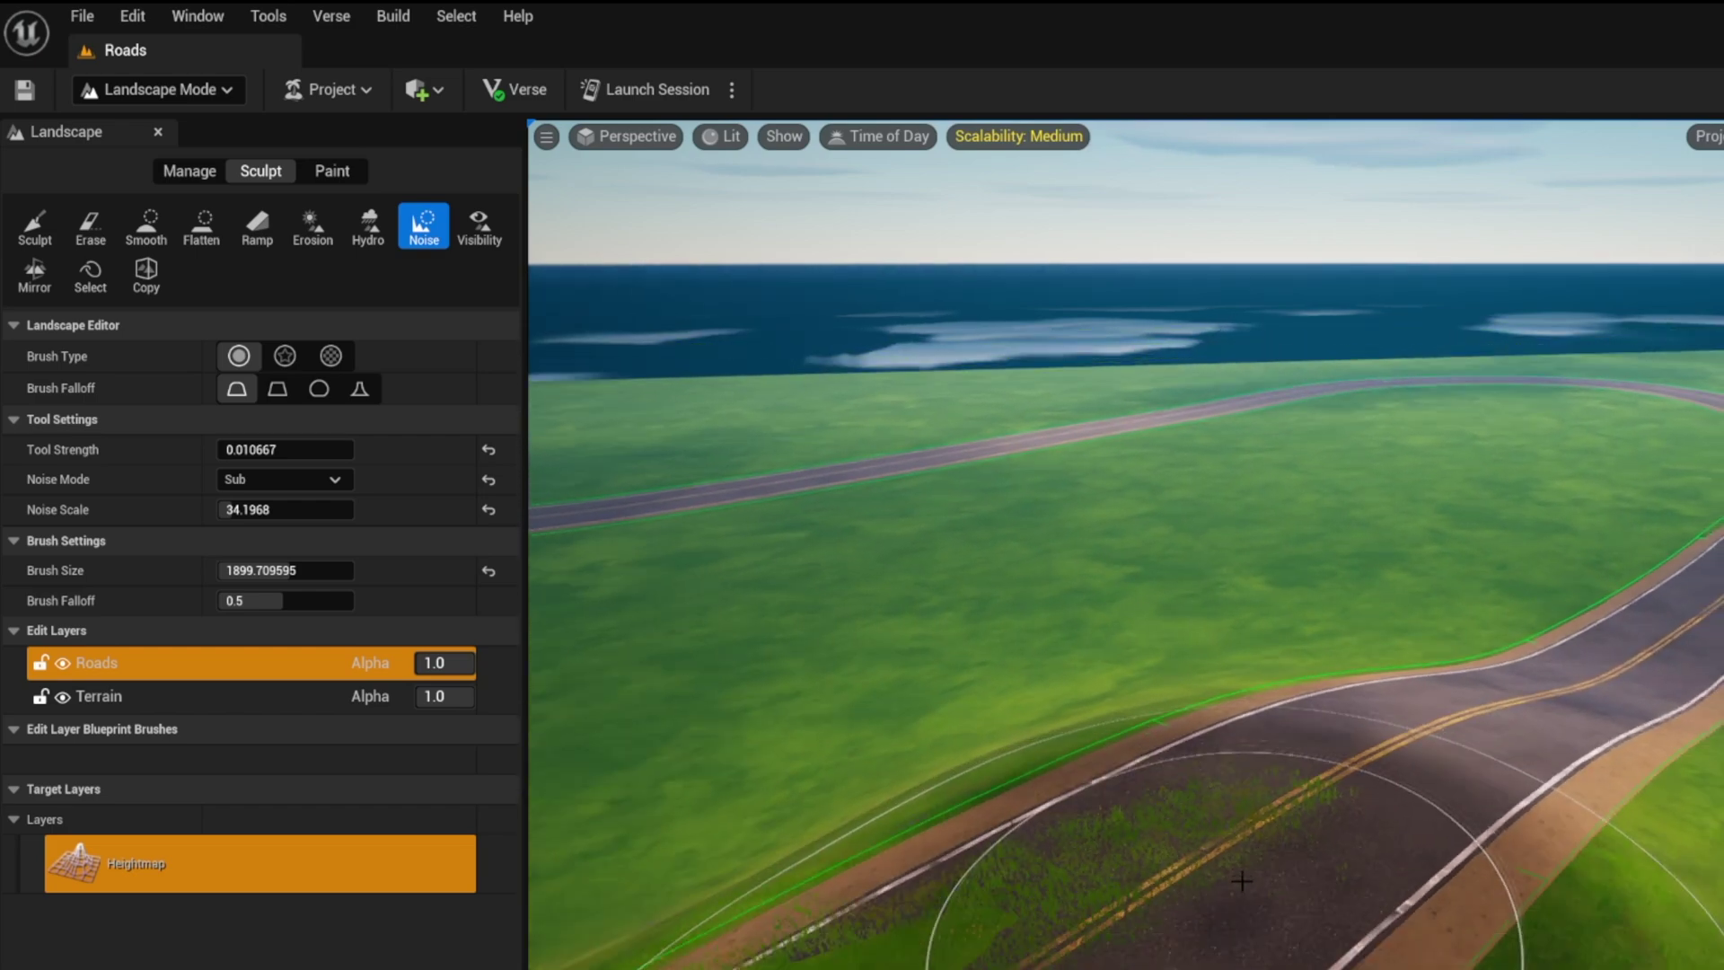
{"action": "scroll", "coordinate": [1241, 877], "scroll_direction": "down", "scroll_amount": 2}
{"action": "mouse_move", "coordinate": [1227, 870]}
{"action": "left_mouse_down"}
{"action": "mouse_move", "coordinate": [1189, 847]}
{"action": "mouse_move", "coordinate": [1312, 758]}
{"action": "mouse_move", "coordinate": [1182, 877]}
{"action": "left_mouse_up"}
{"action": "middle_click_drag", "start_coordinate": [1203, 867], "coordinate": [1229, 854]}
{"action": "mouse_move", "coordinate": [1232, 854]}
{"action": "left_mouse_down"}
{"action": "mouse_move", "coordinate": [1273, 816]}
{"action": "mouse_move", "coordinate": [1363, 793]}
{"action": "mouse_move", "coordinate": [1339, 862]}
{"action": "mouse_move", "coordinate": [1146, 881]}
{"action": "mouse_move", "coordinate": [1139, 858]}
{"action": "mouse_move", "coordinate": [1128, 881]}
{"action": "mouse_move", "coordinate": [1032, 904]}
{"action": "mouse_move", "coordinate": [1113, 880]}
{"action": "mouse_move", "coordinate": [1098, 815]}
{"action": "mouse_move", "coordinate": [1228, 896]}
{"action": "left_mouse_up"}
{"action": "middle_click_drag", "start_coordinate": [1229, 896], "coordinate": [1235, 873]}
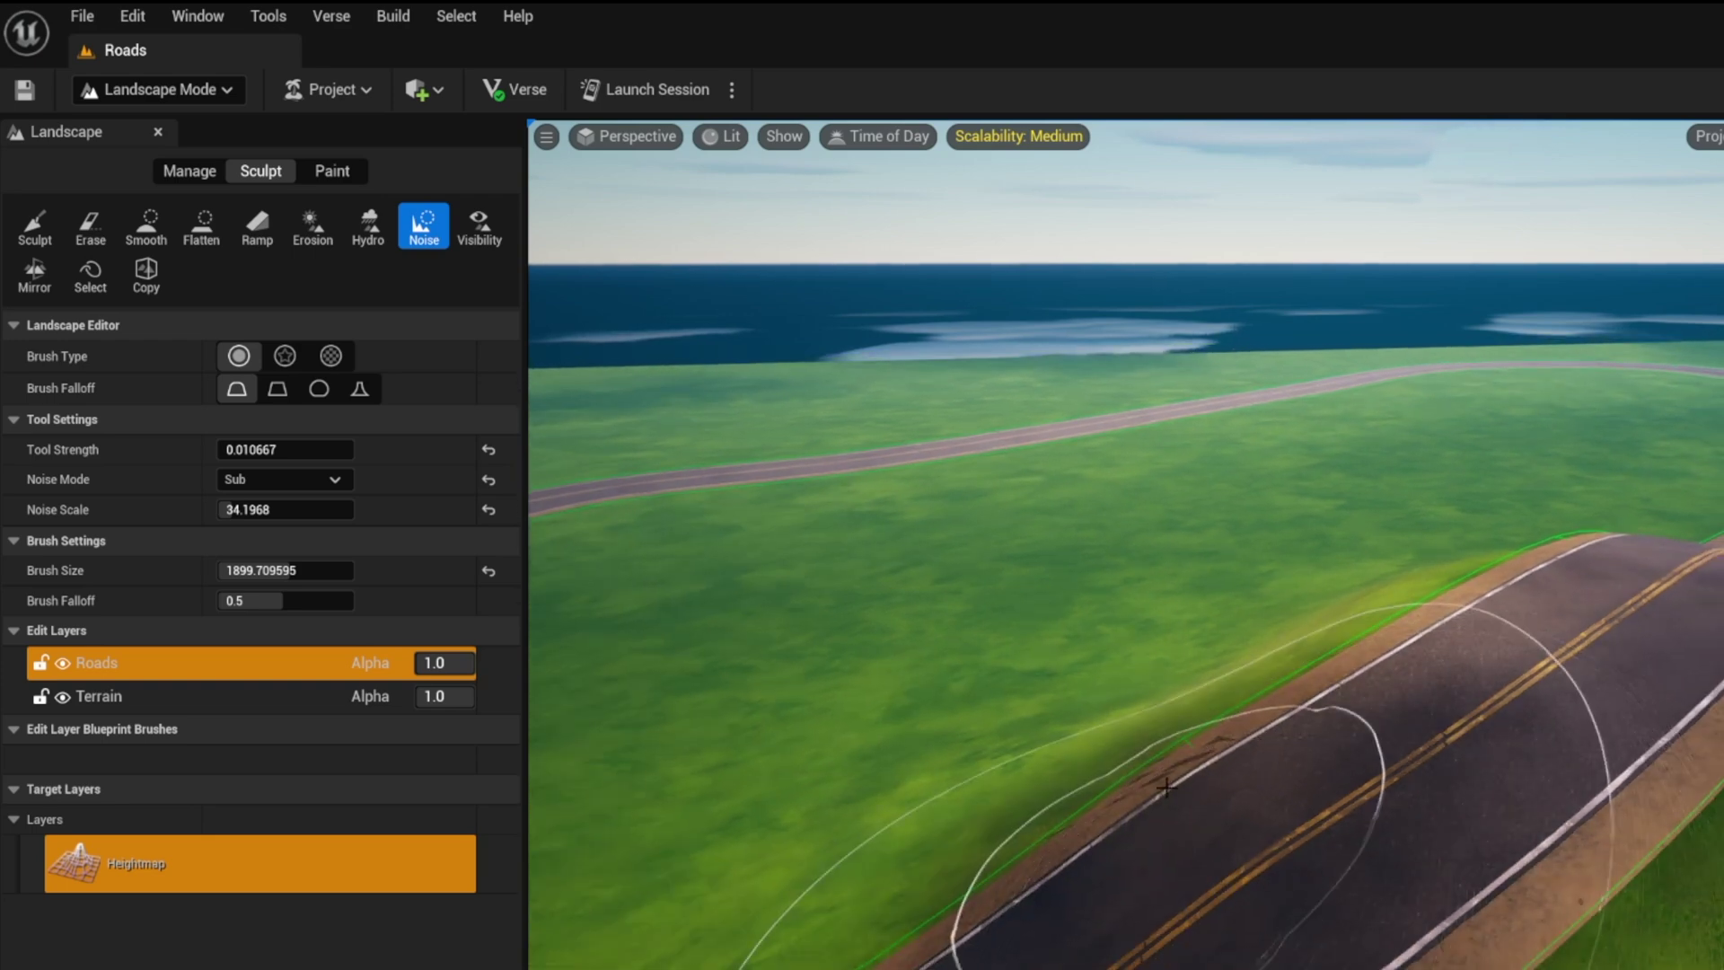
Step: Raise the terrain along the hillside next to the road with the Sculpt tool
{"action": "middle_click_drag", "start_coordinate": [1400, 849], "coordinate": [1497, 848]}
{"action": "right_click_drag", "start_coordinate": [1497, 849], "coordinate": [1056, 556]}
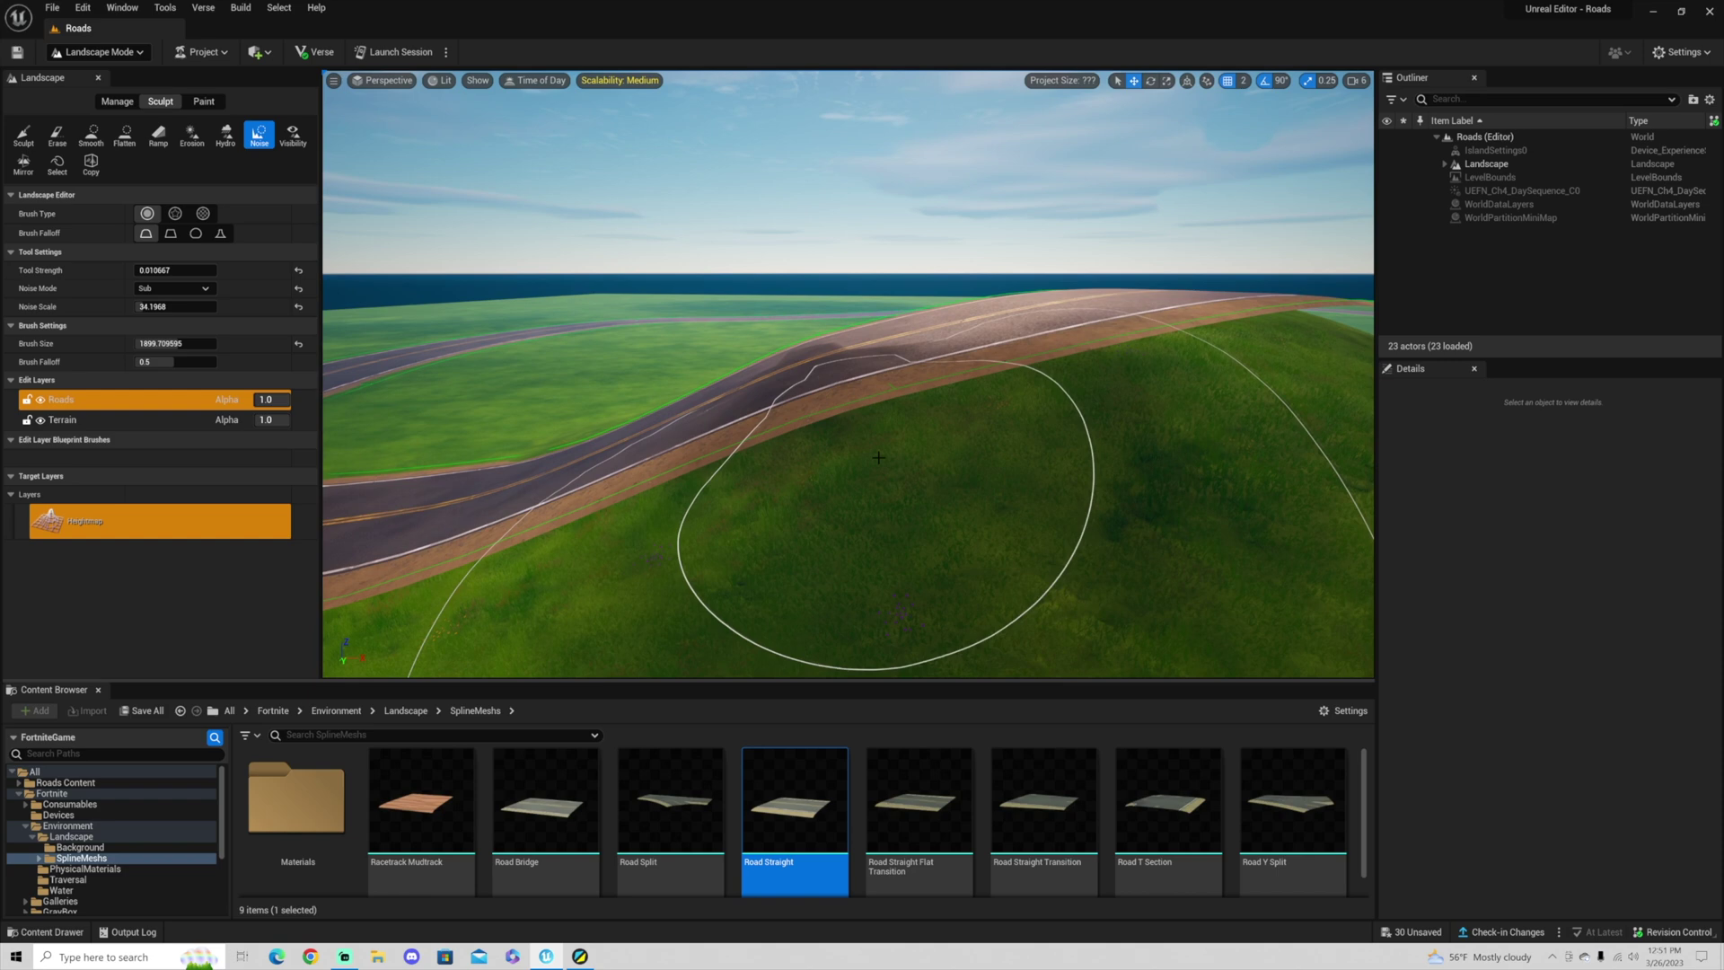
{"action": "left_click", "coordinate": [25, 137]}
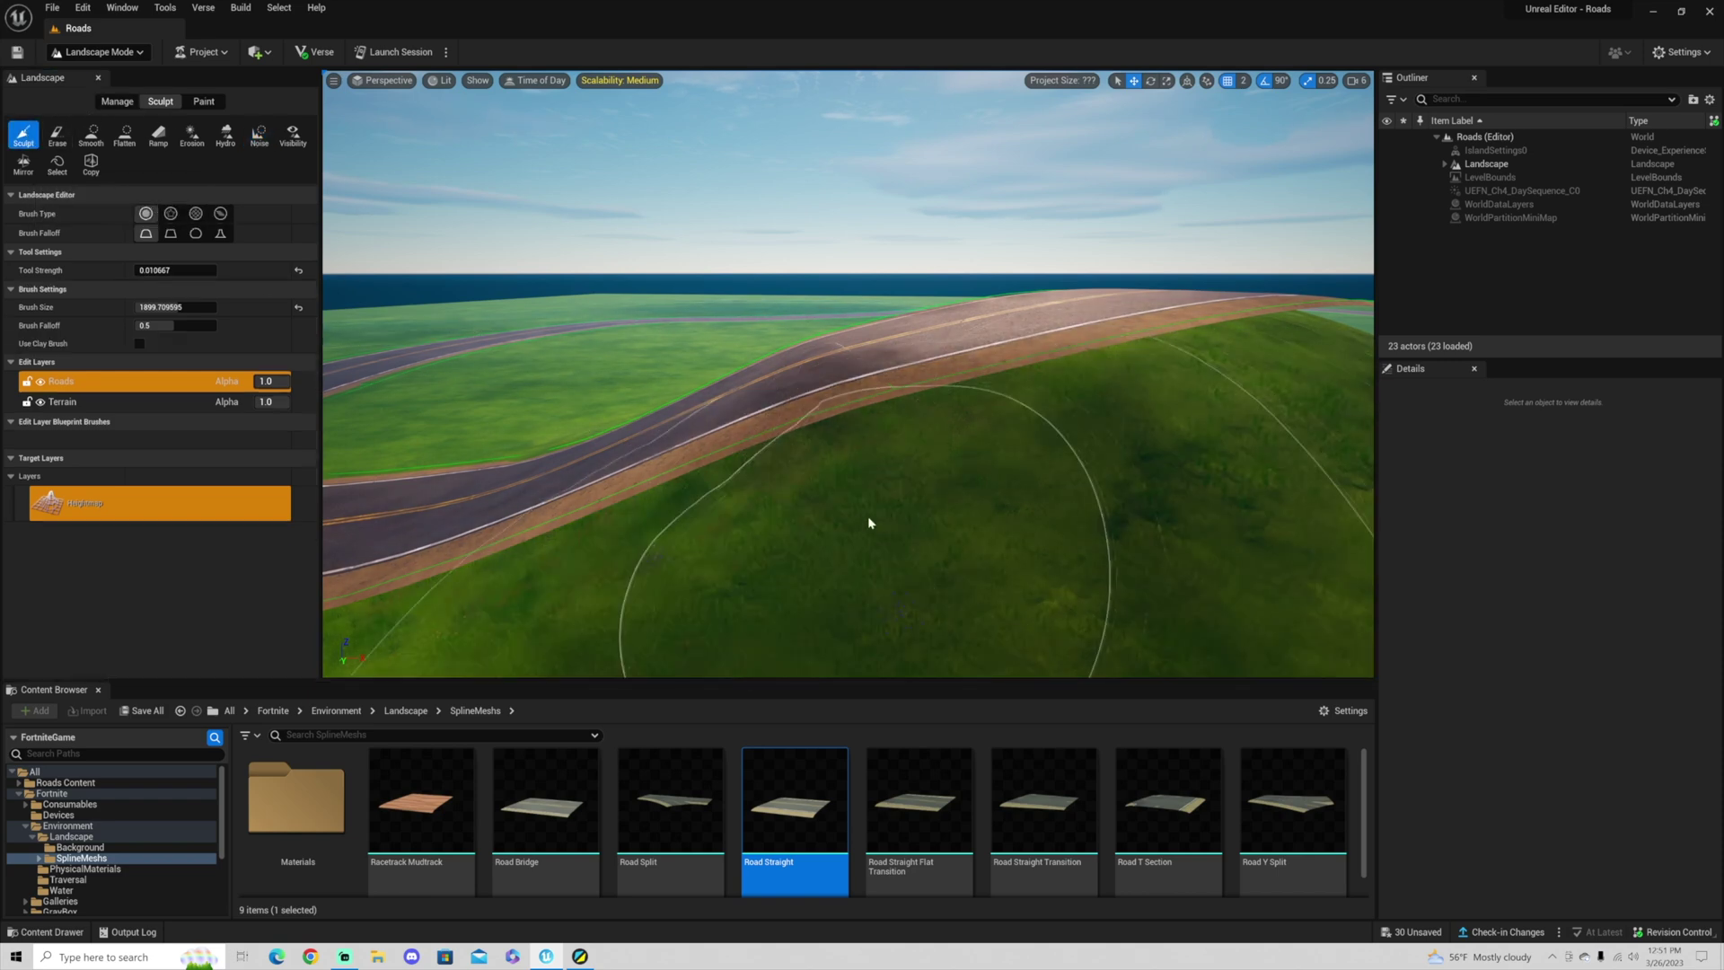
{"action": "left_click", "coordinate": [1160, 494]}
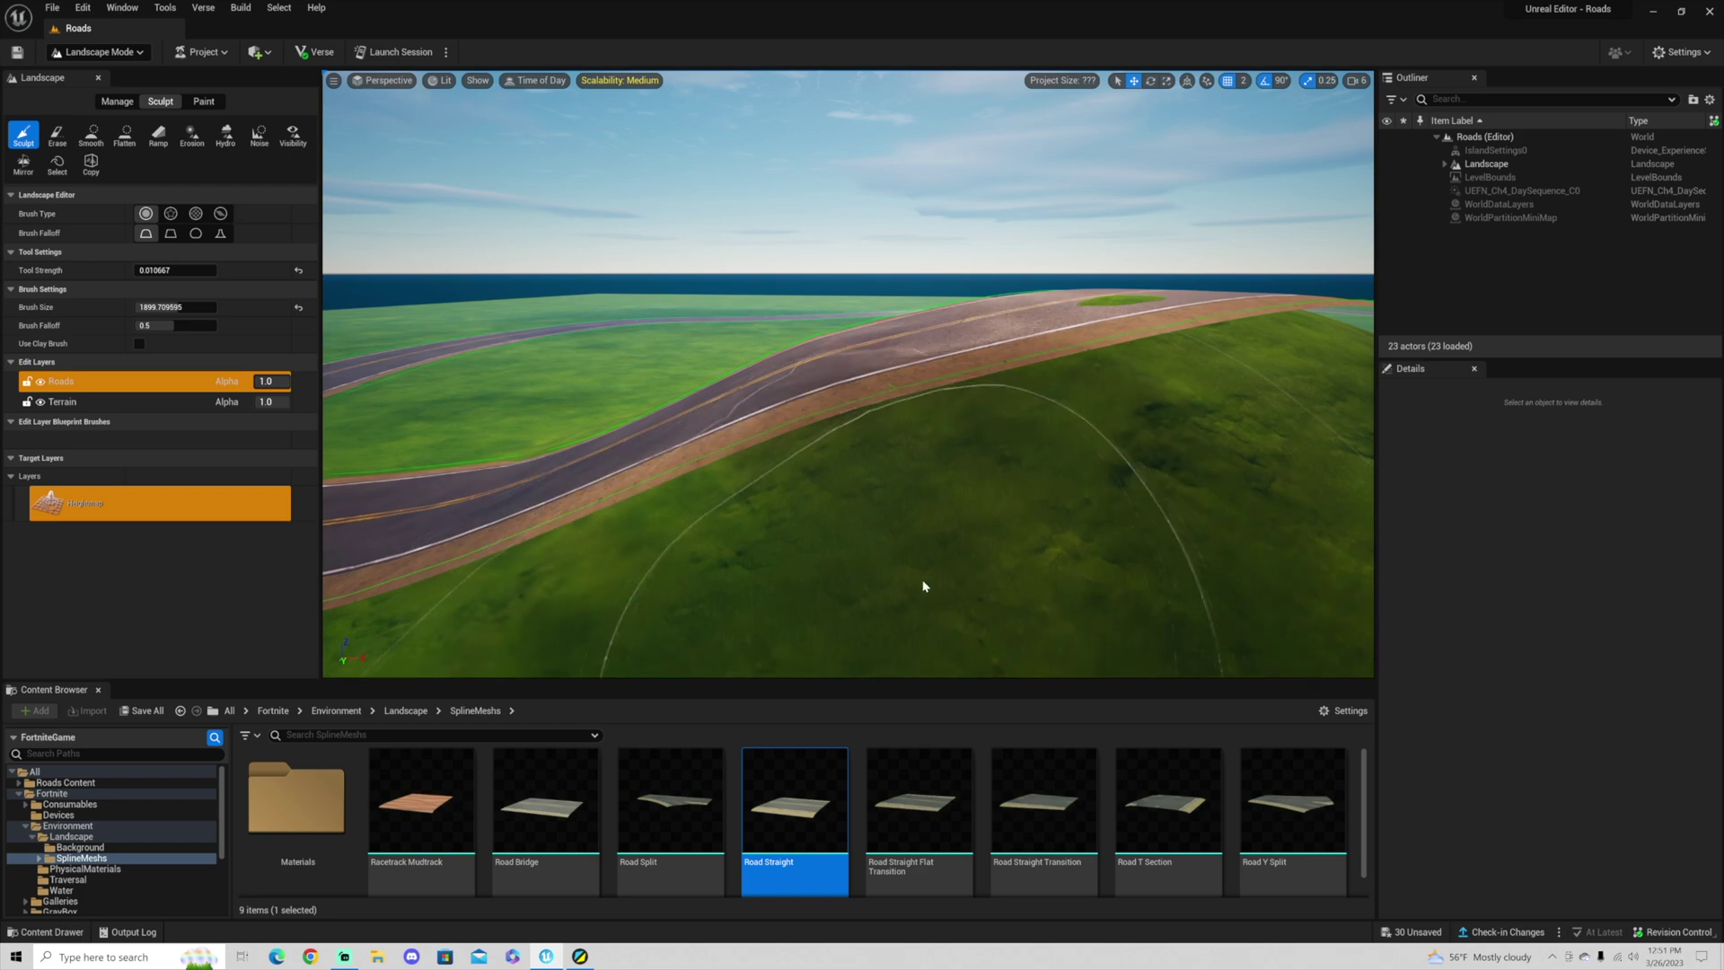
{"action": "left_click", "coordinate": [1057, 495]}
{"action": "mouse_move", "coordinate": [1058, 496]}
{"action": "right_mouse_down"}
{"action": "mouse_move", "coordinate": [1168, 561]}
{"action": "mouse_move", "coordinate": [1058, 538]}
{"action": "right_mouse_up"}
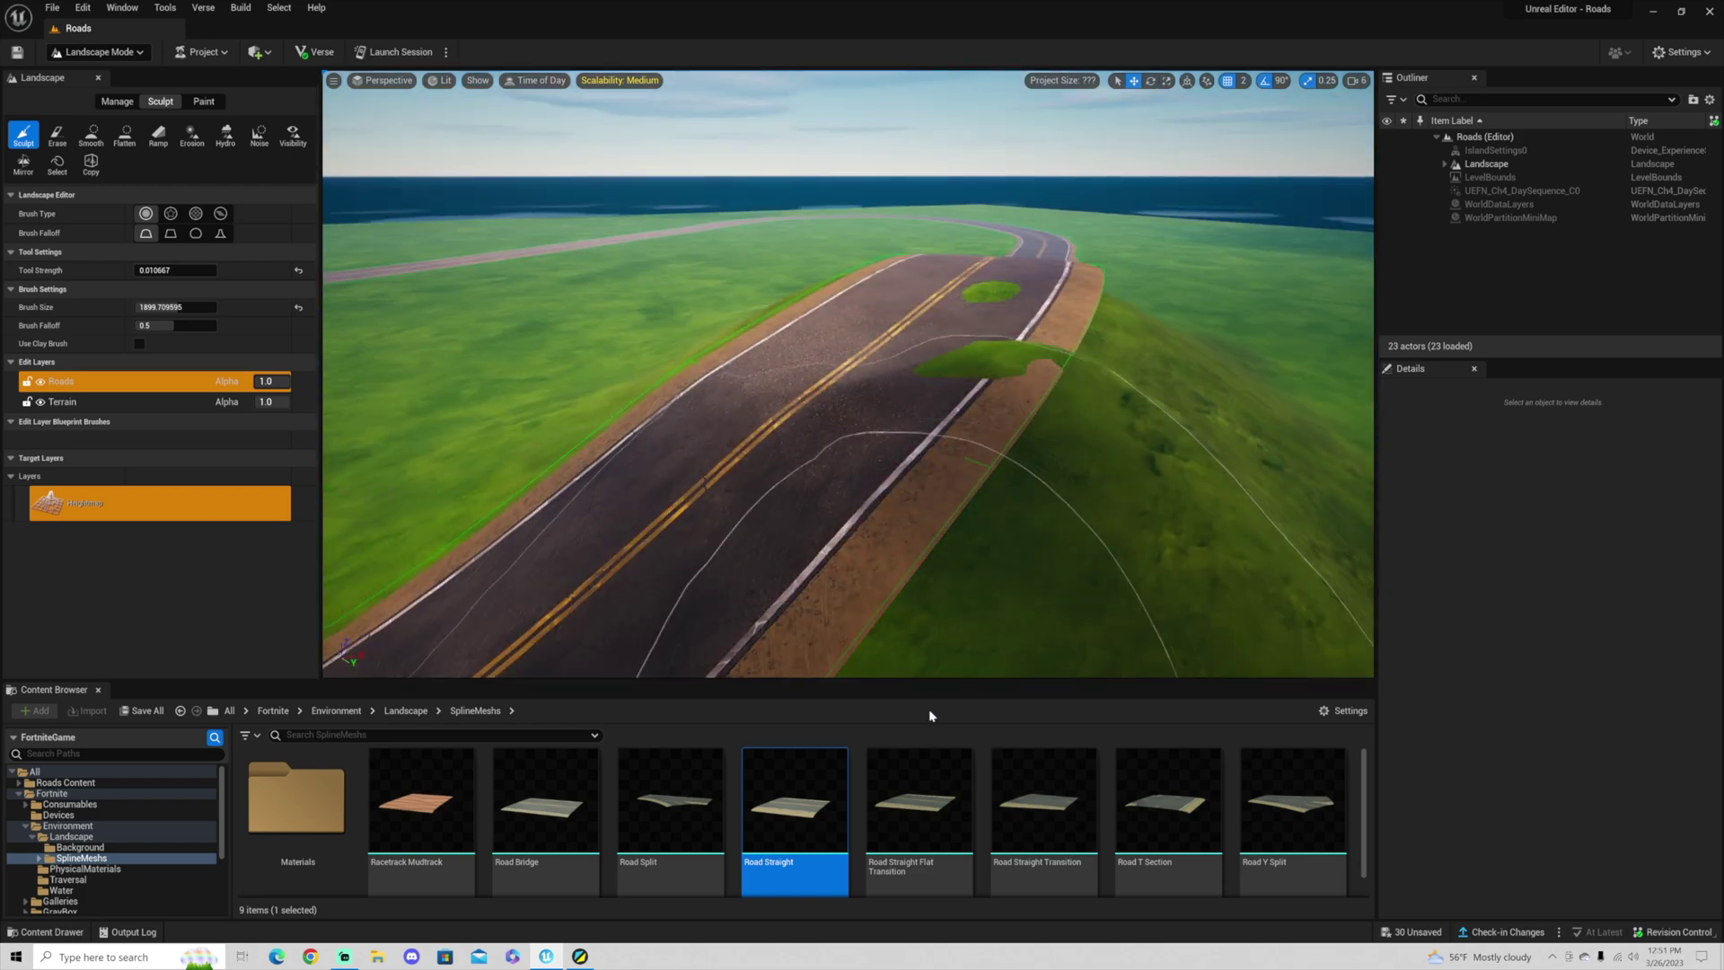
{"action": "mouse_move", "coordinate": [1144, 471]}
{"action": "left_mouse_down"}
{"action": "mouse_move", "coordinate": [1135, 389]}
{"action": "mouse_move", "coordinate": [1158, 300]}
{"action": "mouse_move", "coordinate": [1136, 404]}
{"action": "left_mouse_up"}
{"action": "mouse_move", "coordinate": [1136, 404]}
{"action": "right_mouse_down"}
{"action": "mouse_move", "coordinate": [1122, 458]}
{"action": "mouse_move", "coordinate": [1024, 562]}
{"action": "right_mouse_up"}
{"action": "mouse_move", "coordinate": [1037, 572]}
{"action": "left_mouse_down"}
{"action": "mouse_move", "coordinate": [1295, 499]}
{"action": "mouse_move", "coordinate": [1308, 433]}
{"action": "mouse_move", "coordinate": [1267, 445]}
{"action": "left_mouse_up"}
{"action": "mouse_move", "coordinate": [1266, 444]}
{"action": "right_mouse_down"}
{"action": "mouse_move", "coordinate": [1242, 455]}
{"action": "mouse_move", "coordinate": [1245, 399]}
{"action": "right_mouse_up"}
Step: Lower the terrain over the hill road with Noise in Sub mode, at strength 0.026667 and brush size about 691
{"action": "scroll", "coordinate": [1242, 455], "scroll_direction": "down", "scroll_amount": 10}
{"action": "left_click", "coordinate": [192, 135]}
{"action": "left_click", "coordinate": [258, 136]}
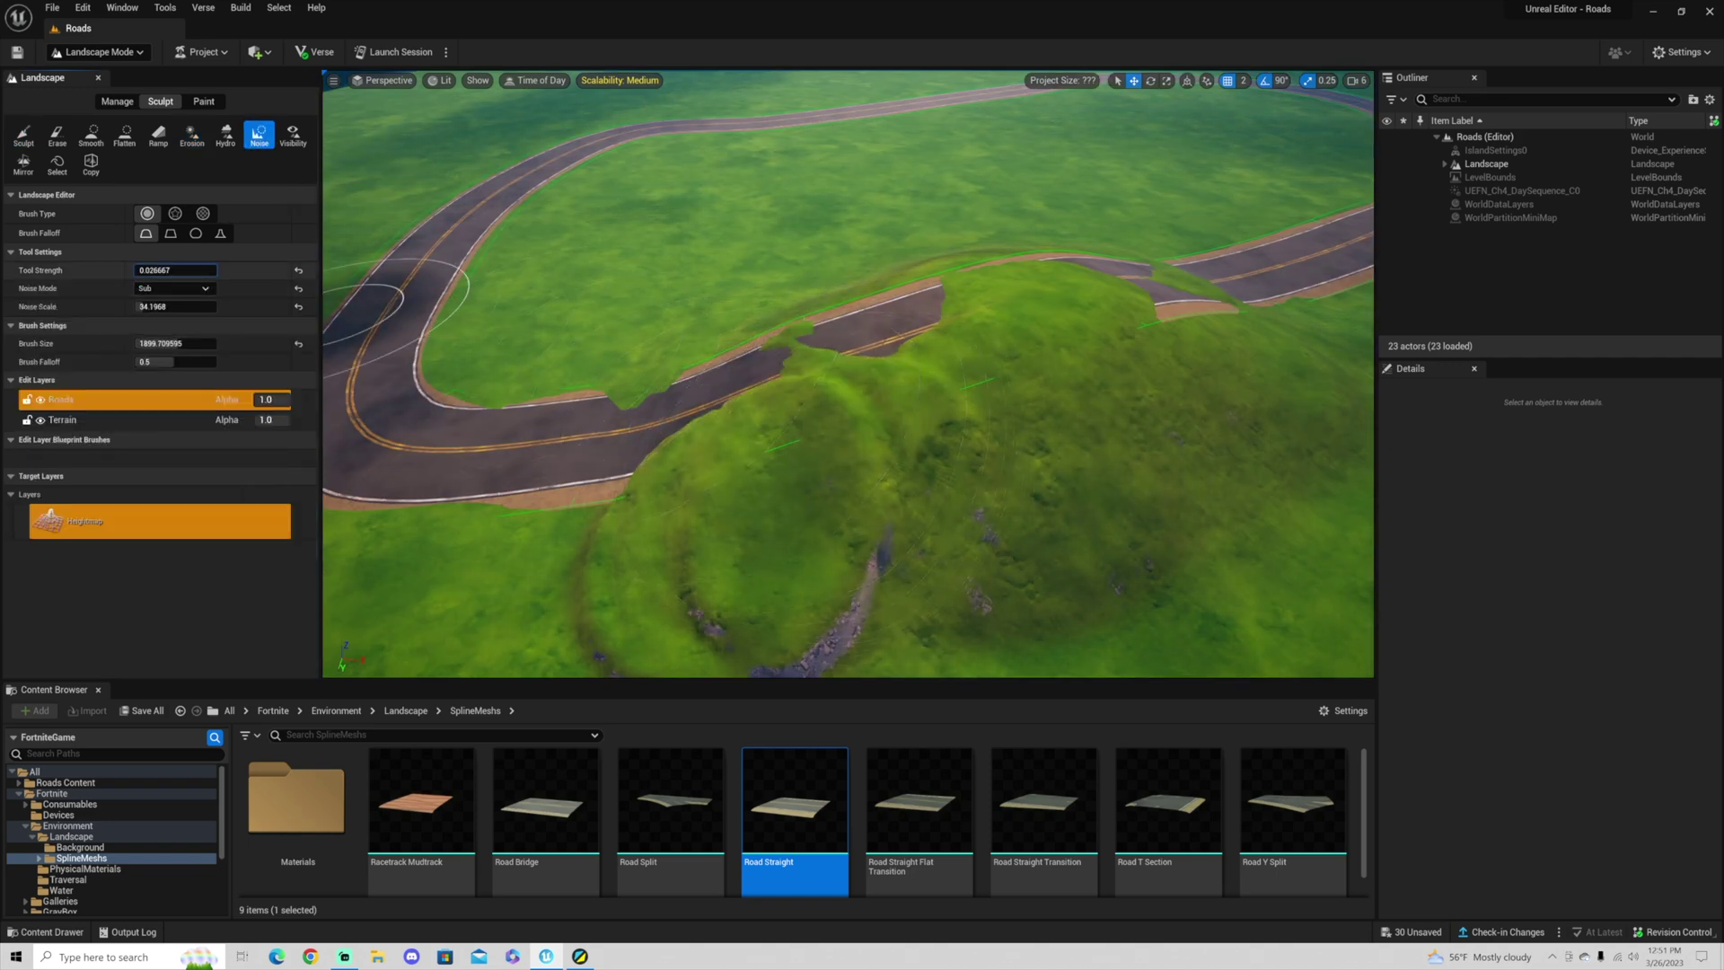
{"action": "left_click_drag", "start_coordinate": [177, 344], "coordinate": [173, 344]}
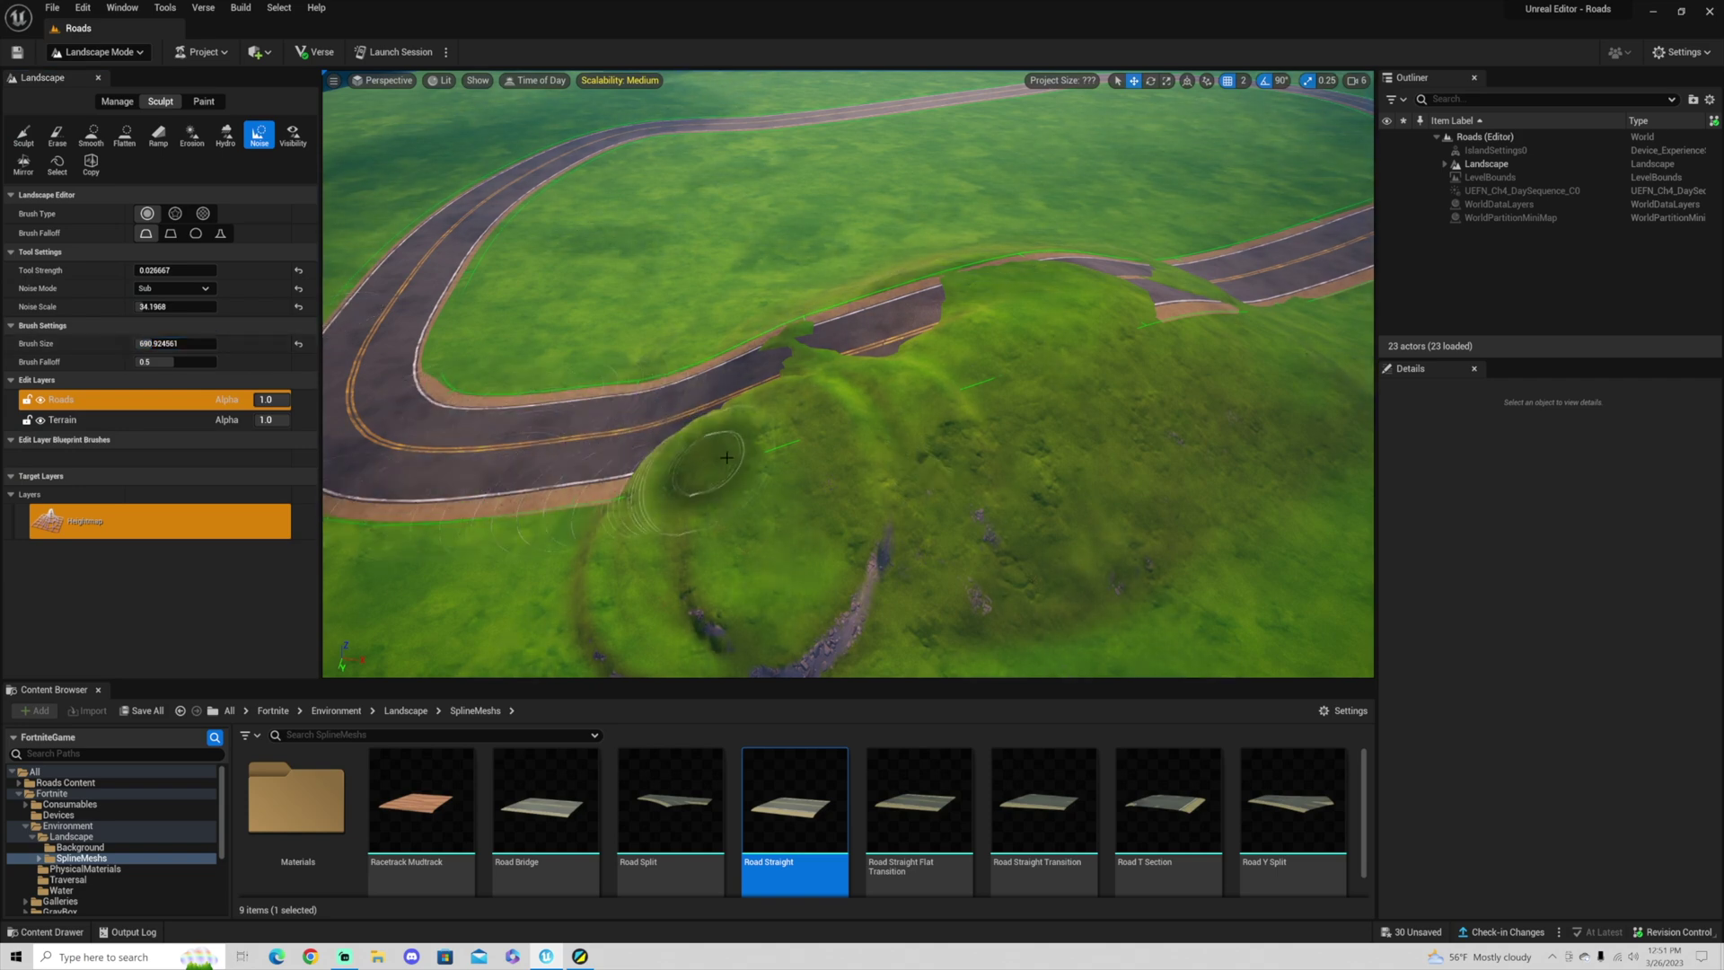
{"action": "left_click_drag", "start_coordinate": [786, 403], "coordinate": [722, 448]}
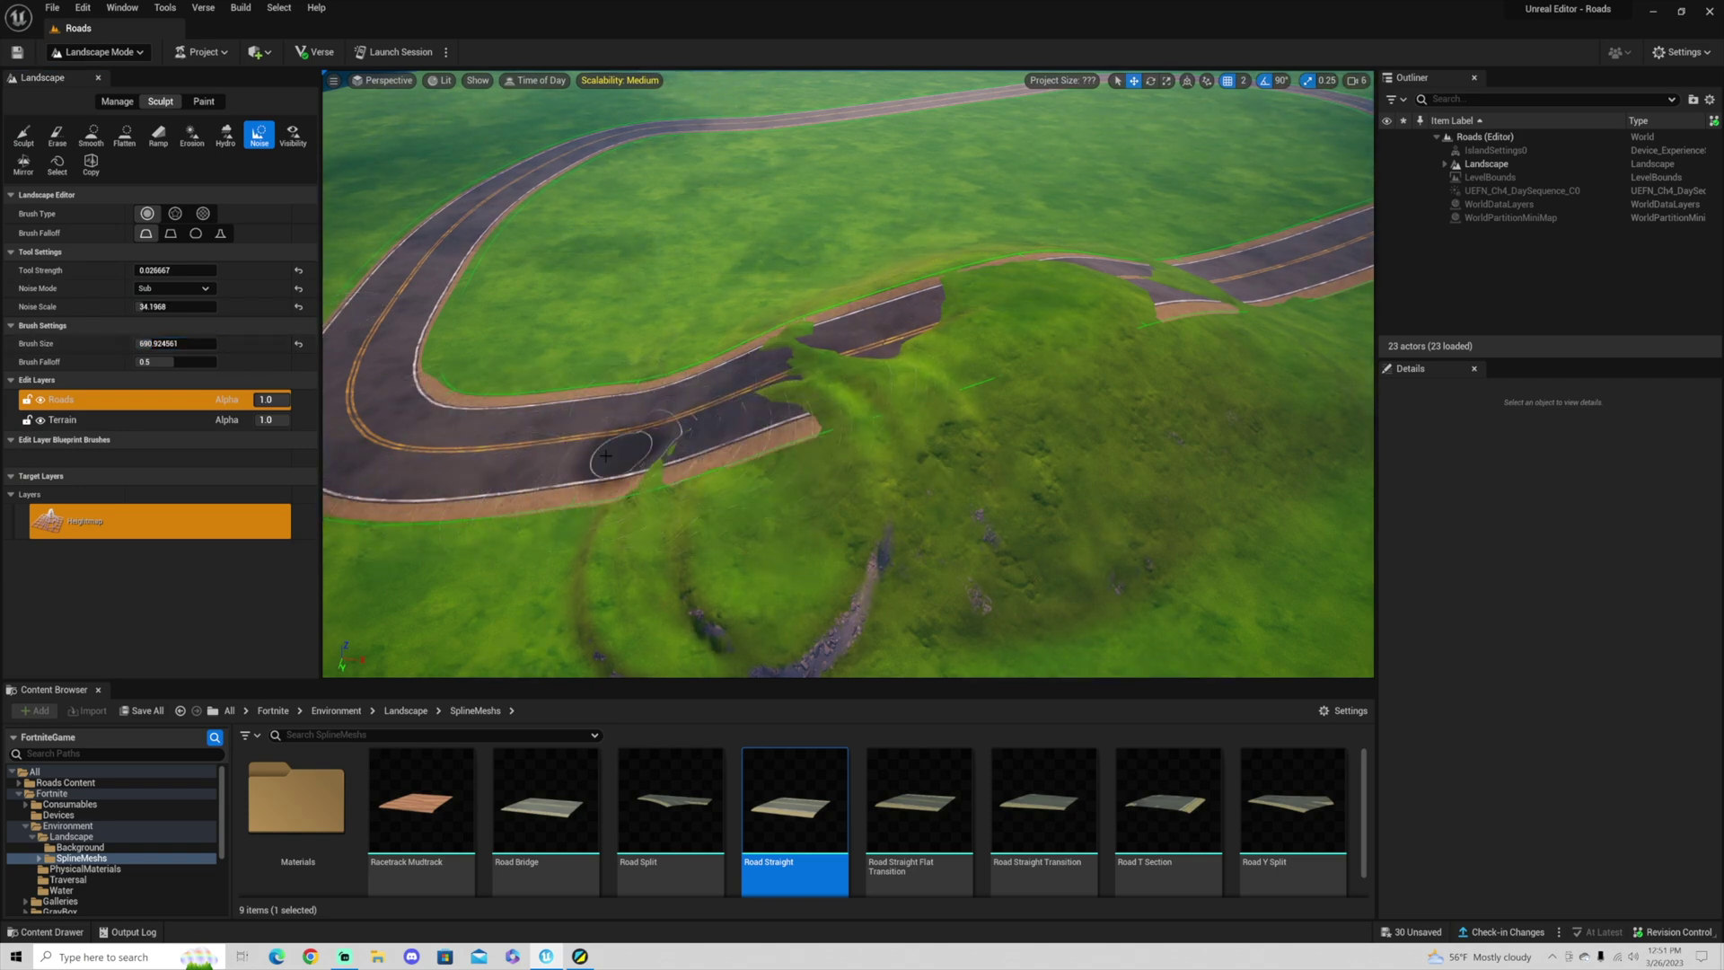
{"action": "left_click_drag", "start_coordinate": [891, 382], "coordinate": [877, 386]}
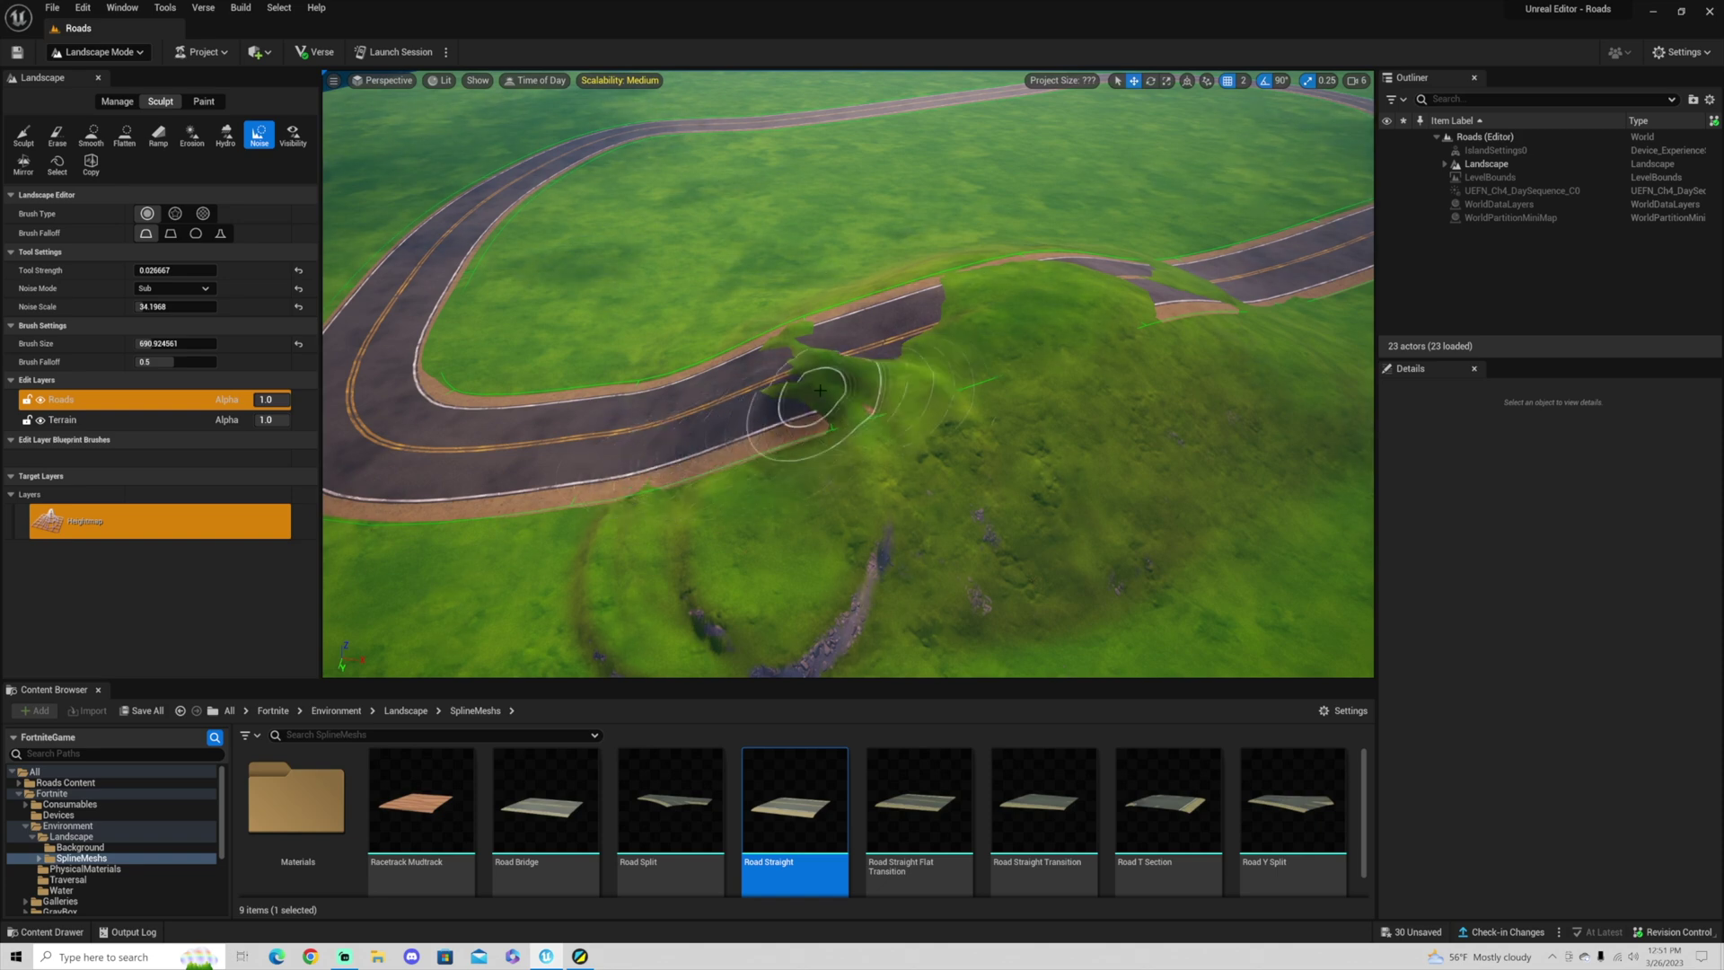
{"action": "left_click_drag", "start_coordinate": [942, 296], "coordinate": [932, 286]}
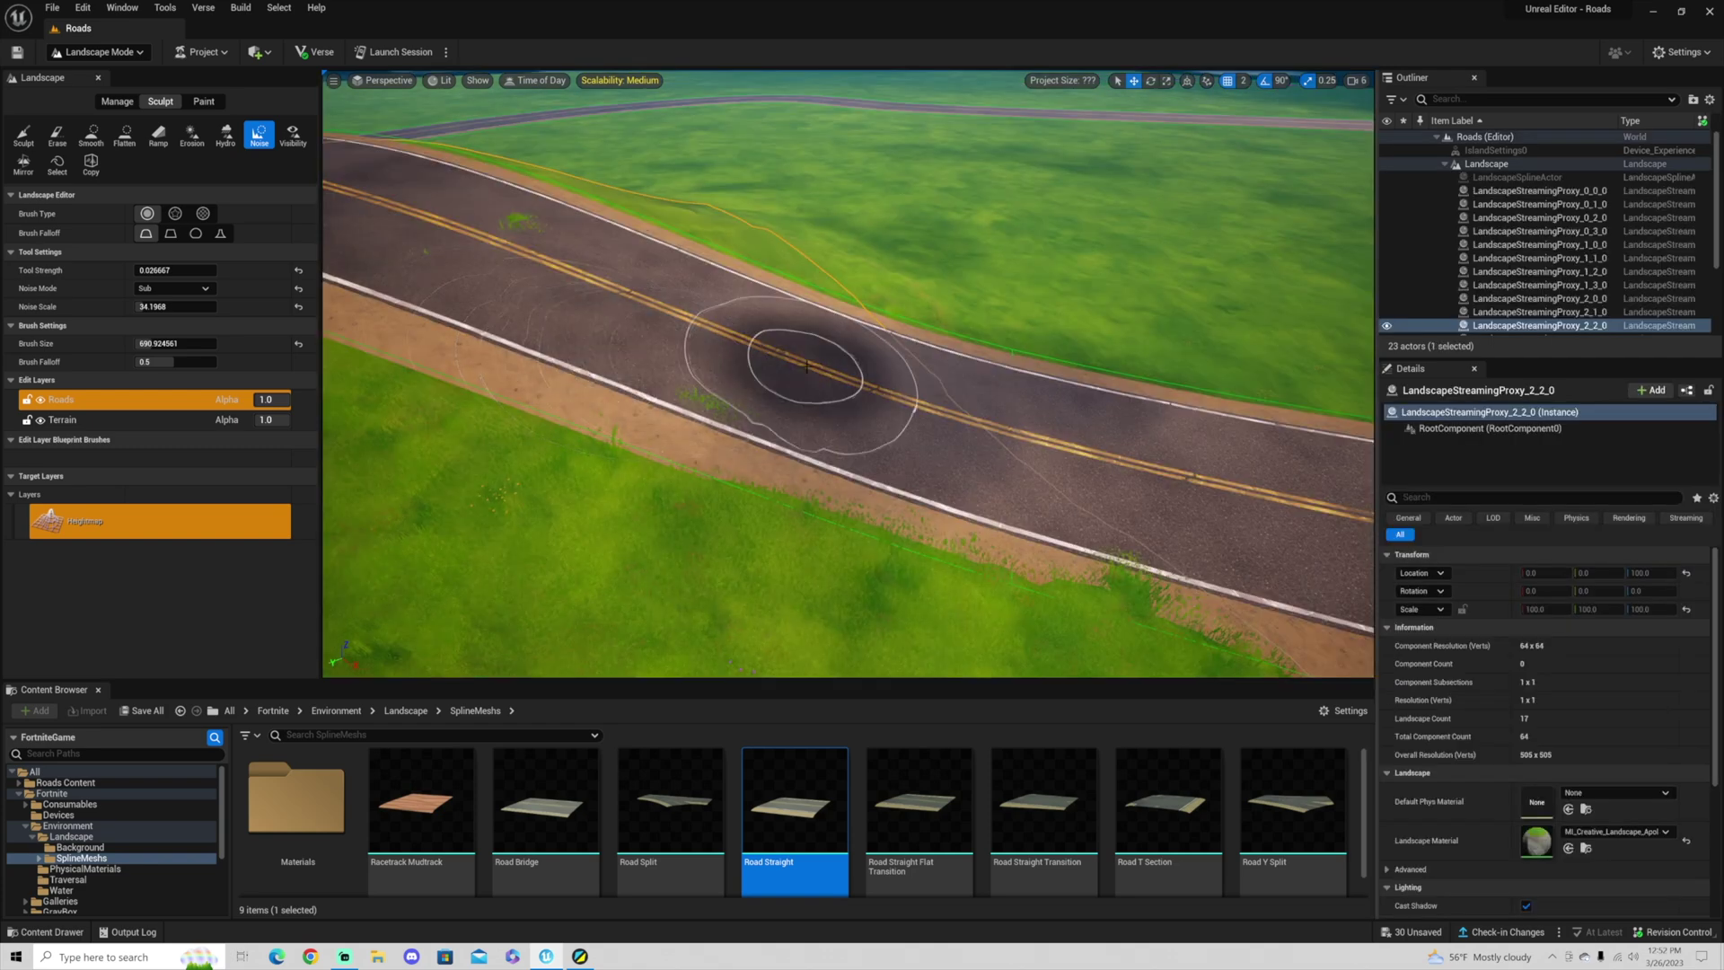
Step: Build up the hill slope against the road's edge near the crest with the Sculpt tool
{"action": "right_click_drag", "start_coordinate": [804, 373], "coordinate": [835, 308]}
{"action": "mouse_move", "coordinate": [1150, 318]}
{"action": "right_mouse_down"}
{"action": "mouse_move", "coordinate": [1239, 287]}
{"action": "mouse_move", "coordinate": [1204, 299]}
{"action": "mouse_move", "coordinate": [1101, 269]}
{"action": "mouse_move", "coordinate": [1158, 292]}
{"action": "mouse_move", "coordinate": [1217, 287]}
{"action": "mouse_move", "coordinate": [1064, 249]}
{"action": "right_mouse_up"}
{"action": "scroll", "coordinate": [1064, 249], "scroll_direction": "up", "scroll_amount": 6}
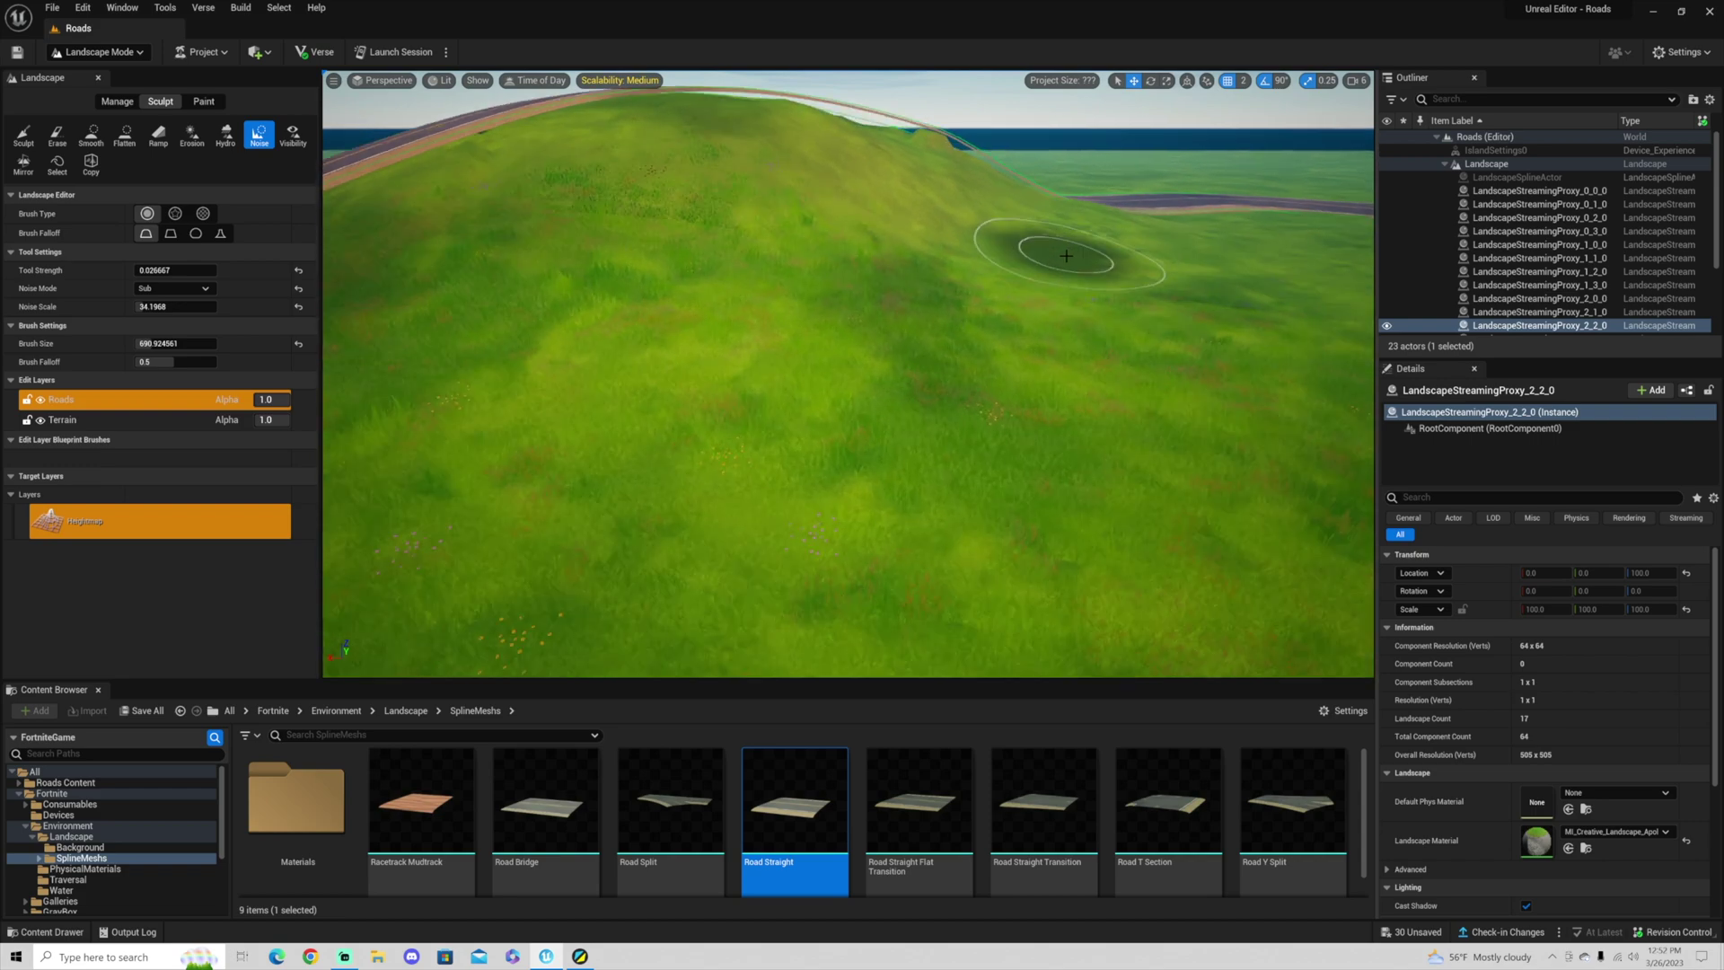
{"action": "middle_click_drag", "start_coordinate": [1064, 250], "coordinate": [1070, 211]}
{"action": "scroll", "coordinate": [1069, 211], "scroll_direction": "up", "scroll_amount": 6}
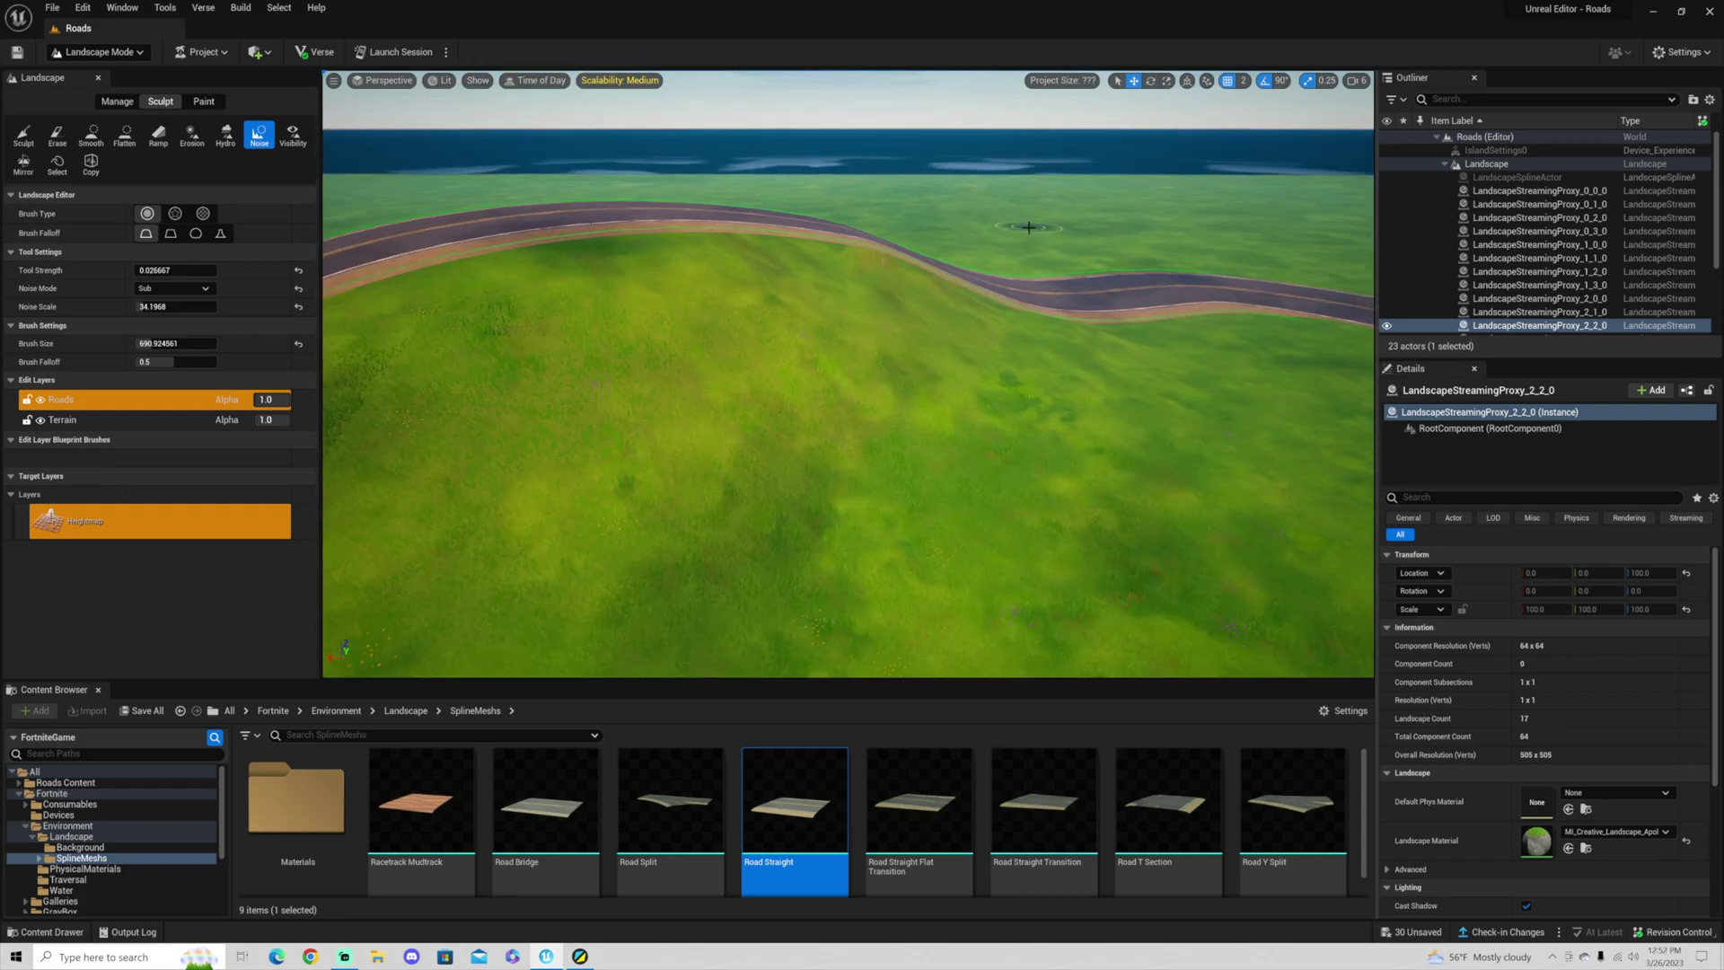
{"action": "left_click", "coordinate": [23, 136]}
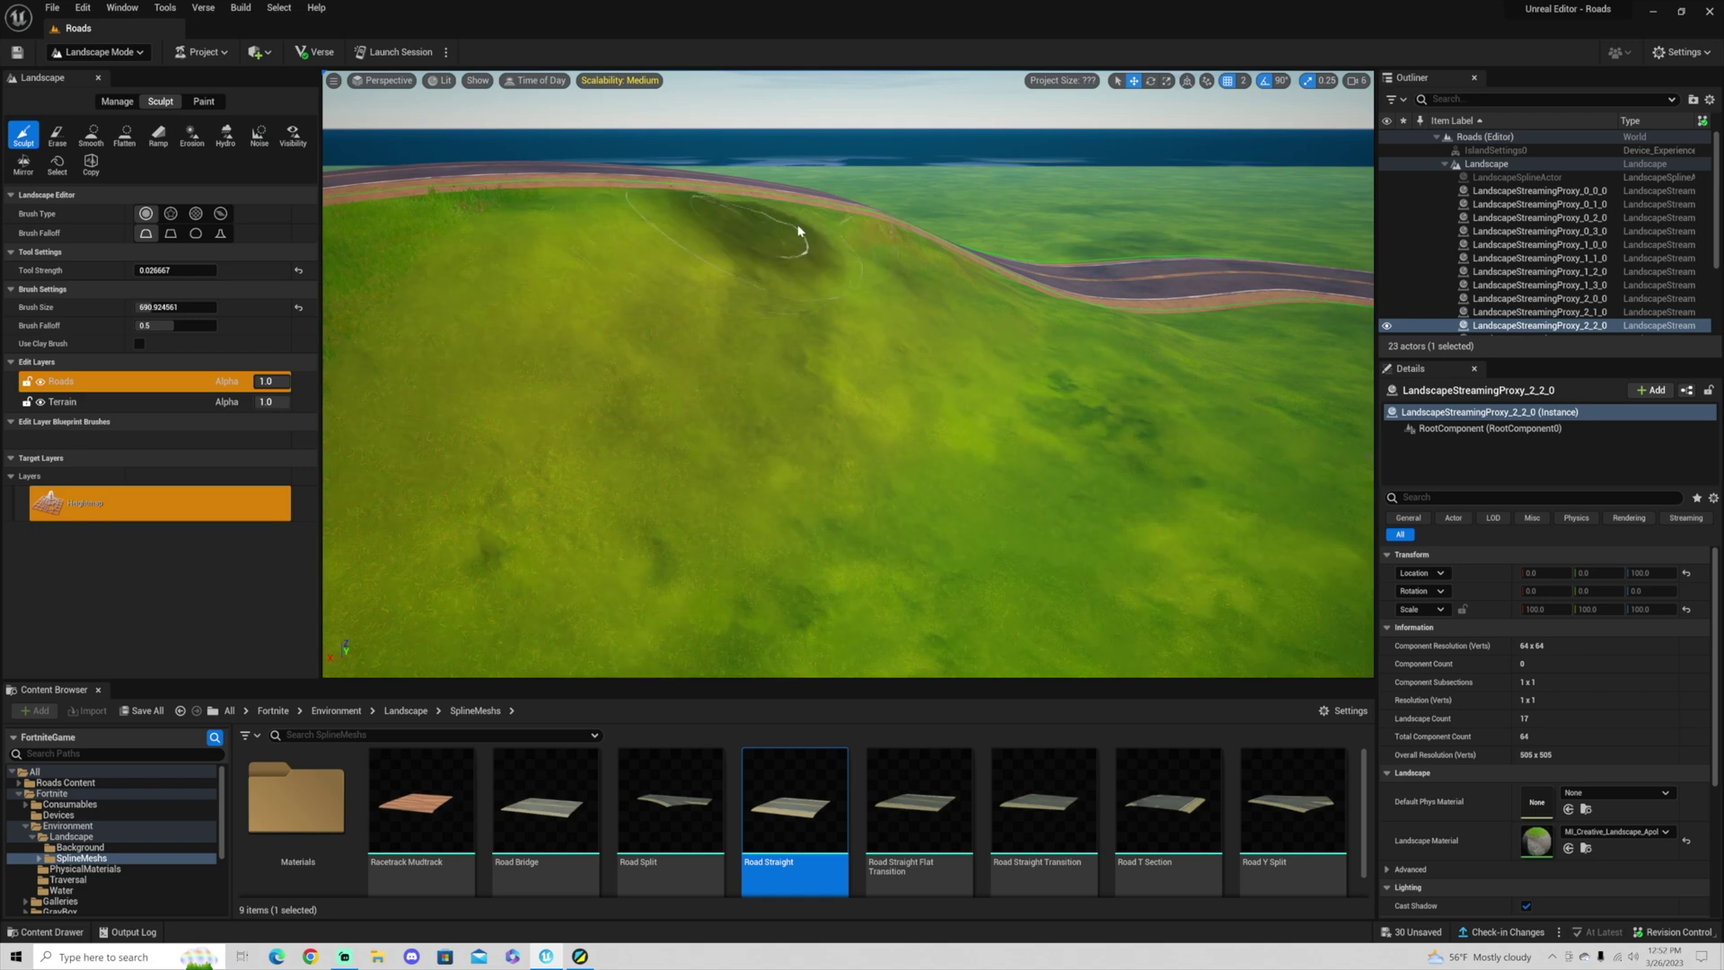
{"action": "mouse_move", "coordinate": [784, 231]}
{"action": "left_mouse_down"}
{"action": "mouse_move", "coordinate": [733, 232]}
{"action": "mouse_move", "coordinate": [844, 220]}
{"action": "left_mouse_up"}
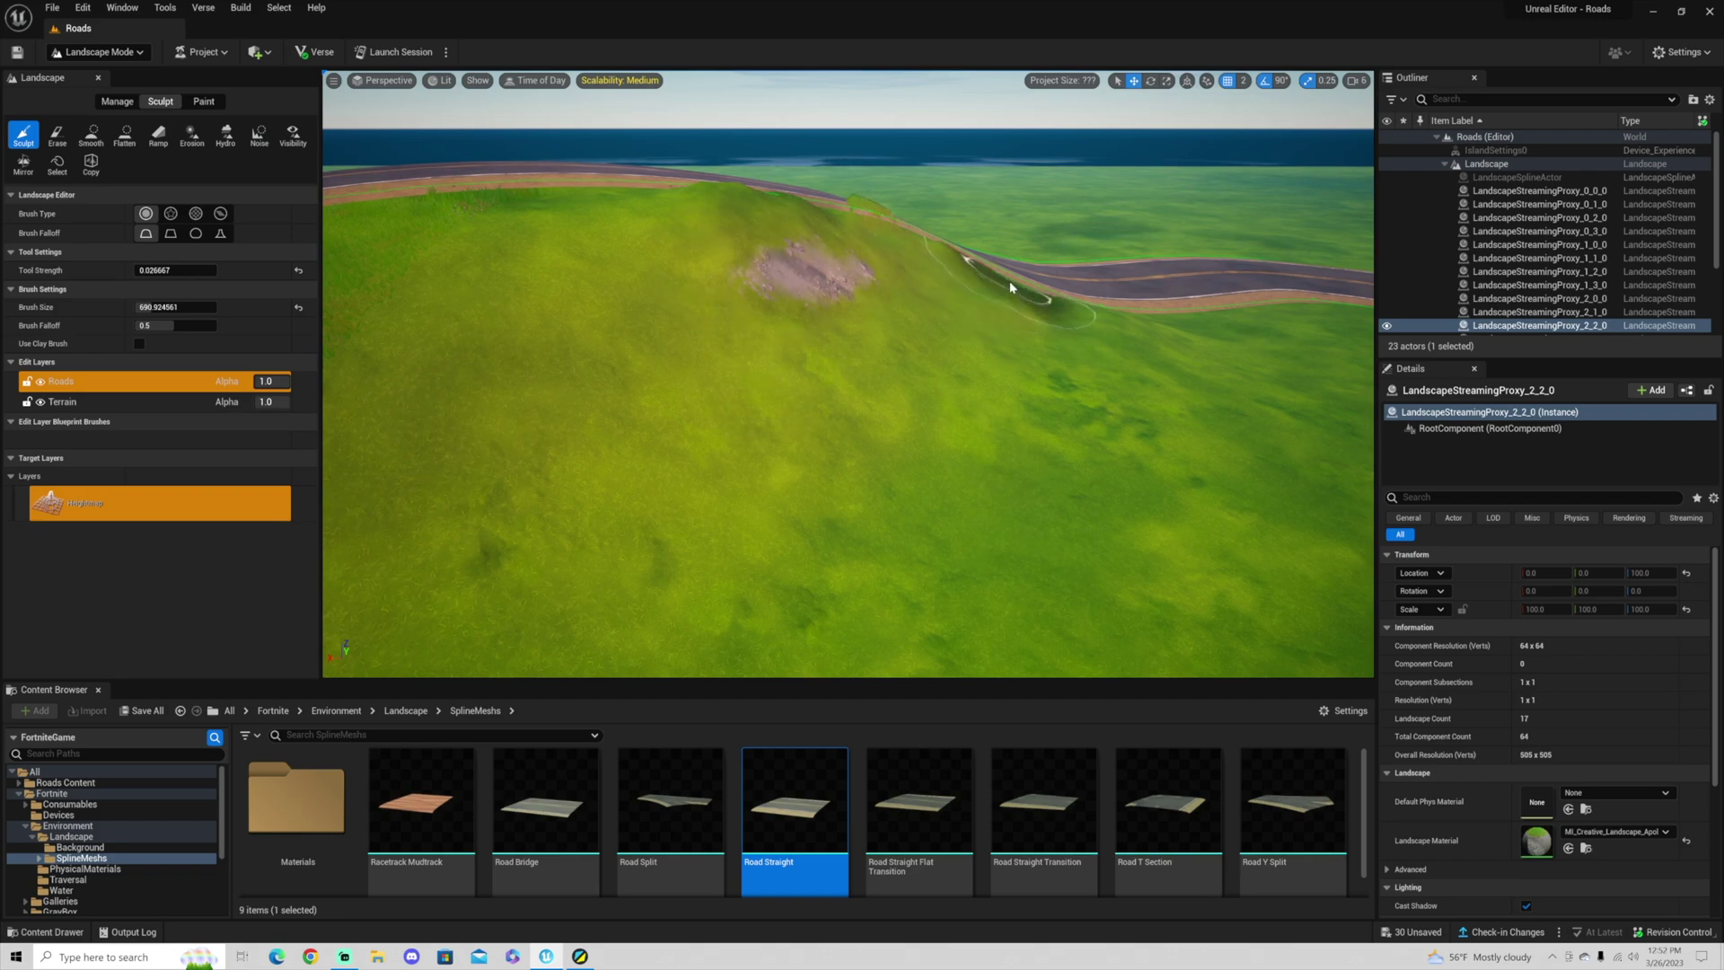
{"action": "mouse_move", "coordinate": [718, 233]}
{"action": "left_mouse_down"}
{"action": "mouse_move", "coordinate": [693, 224]}
{"action": "mouse_move", "coordinate": [751, 219]}
{"action": "mouse_move", "coordinate": [701, 225]}
{"action": "left_mouse_up"}
Step: Remove the terrain bump at the road's edge with Noise in Sub mode, using a brush size of about 359
{"action": "scroll", "coordinate": [921, 242], "scroll_direction": "up", "scroll_amount": 1}
{"action": "scroll", "coordinate": [922, 242], "scroll_direction": "up", "scroll_amount": 4}
{"action": "middle_click_drag", "start_coordinate": [921, 242], "coordinate": [921, 121]}
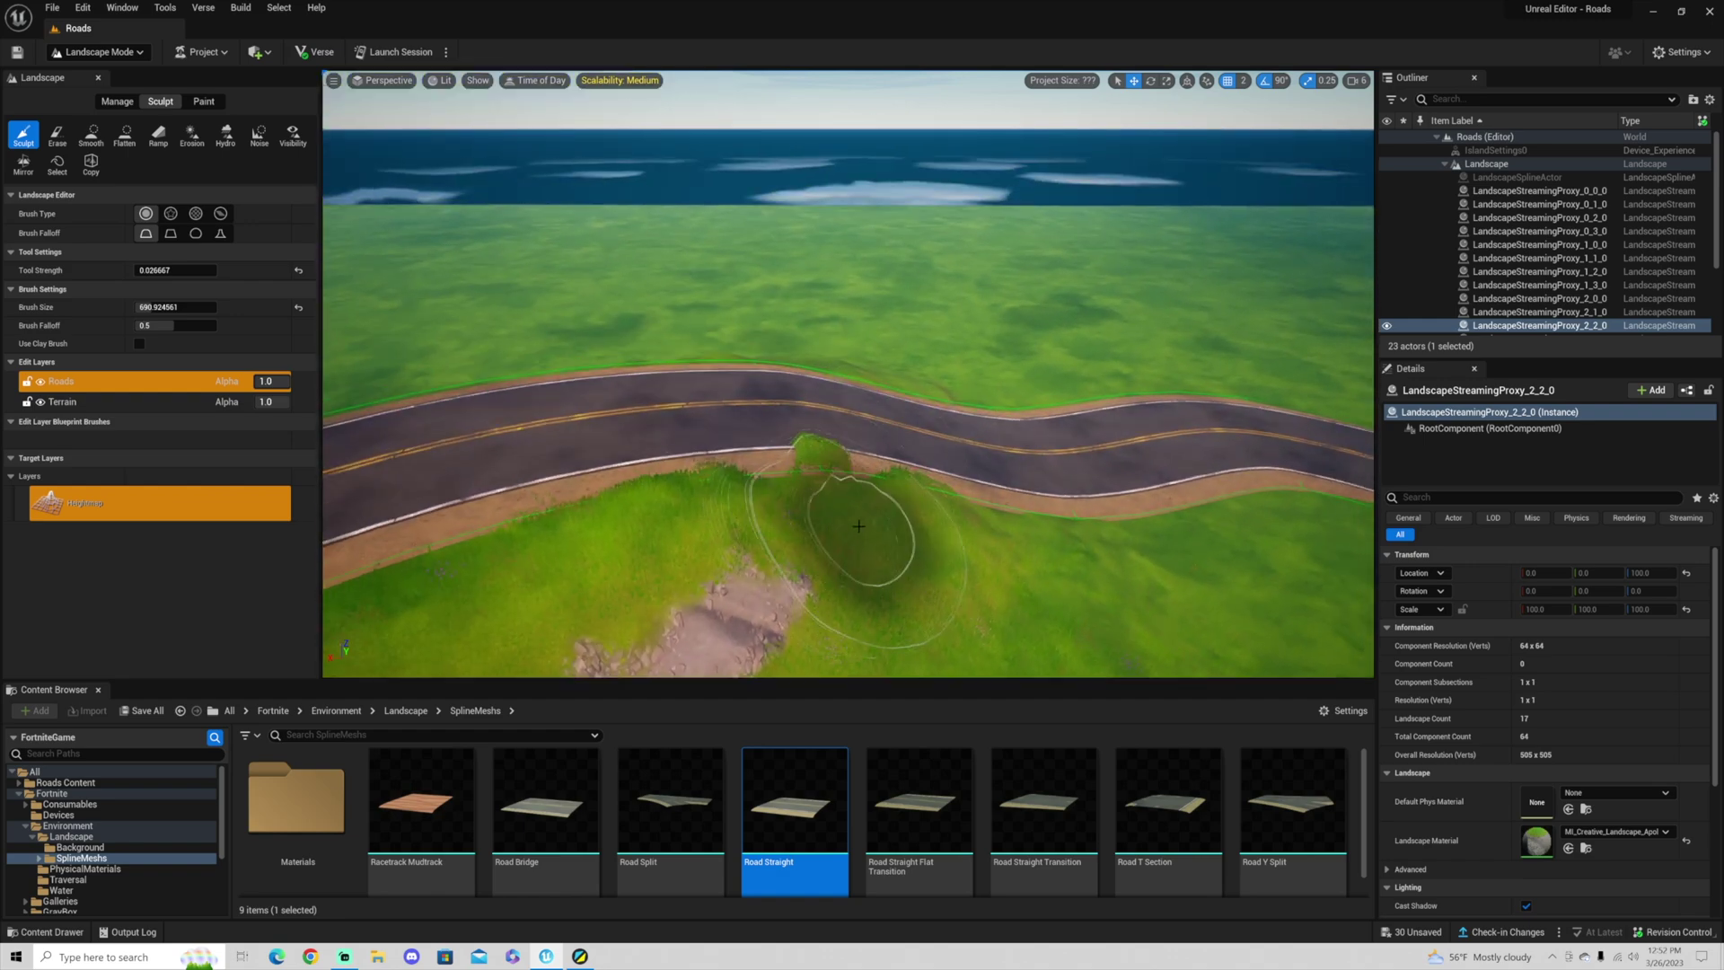
{"action": "left_click", "coordinate": [191, 135]}
{"action": "left_click", "coordinate": [258, 135]}
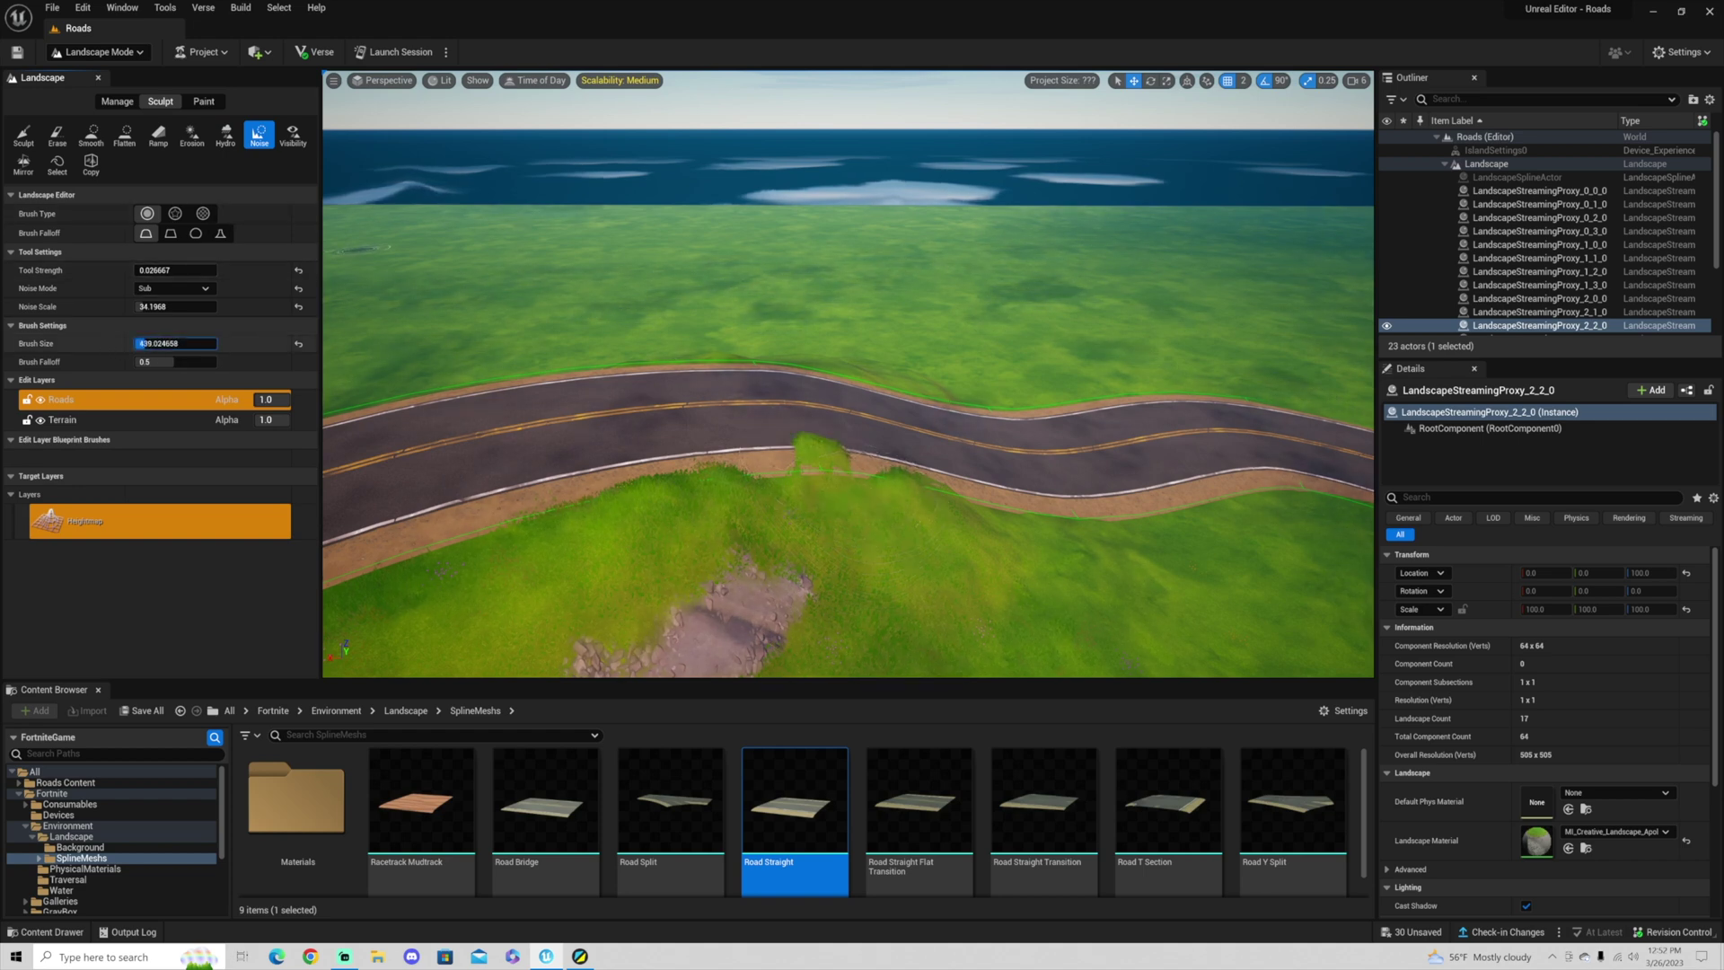
{"action": "left_click_drag", "start_coordinate": [143, 344], "coordinate": [140, 344]}
{"action": "left_click_drag", "start_coordinate": [840, 523], "coordinate": [782, 465]}
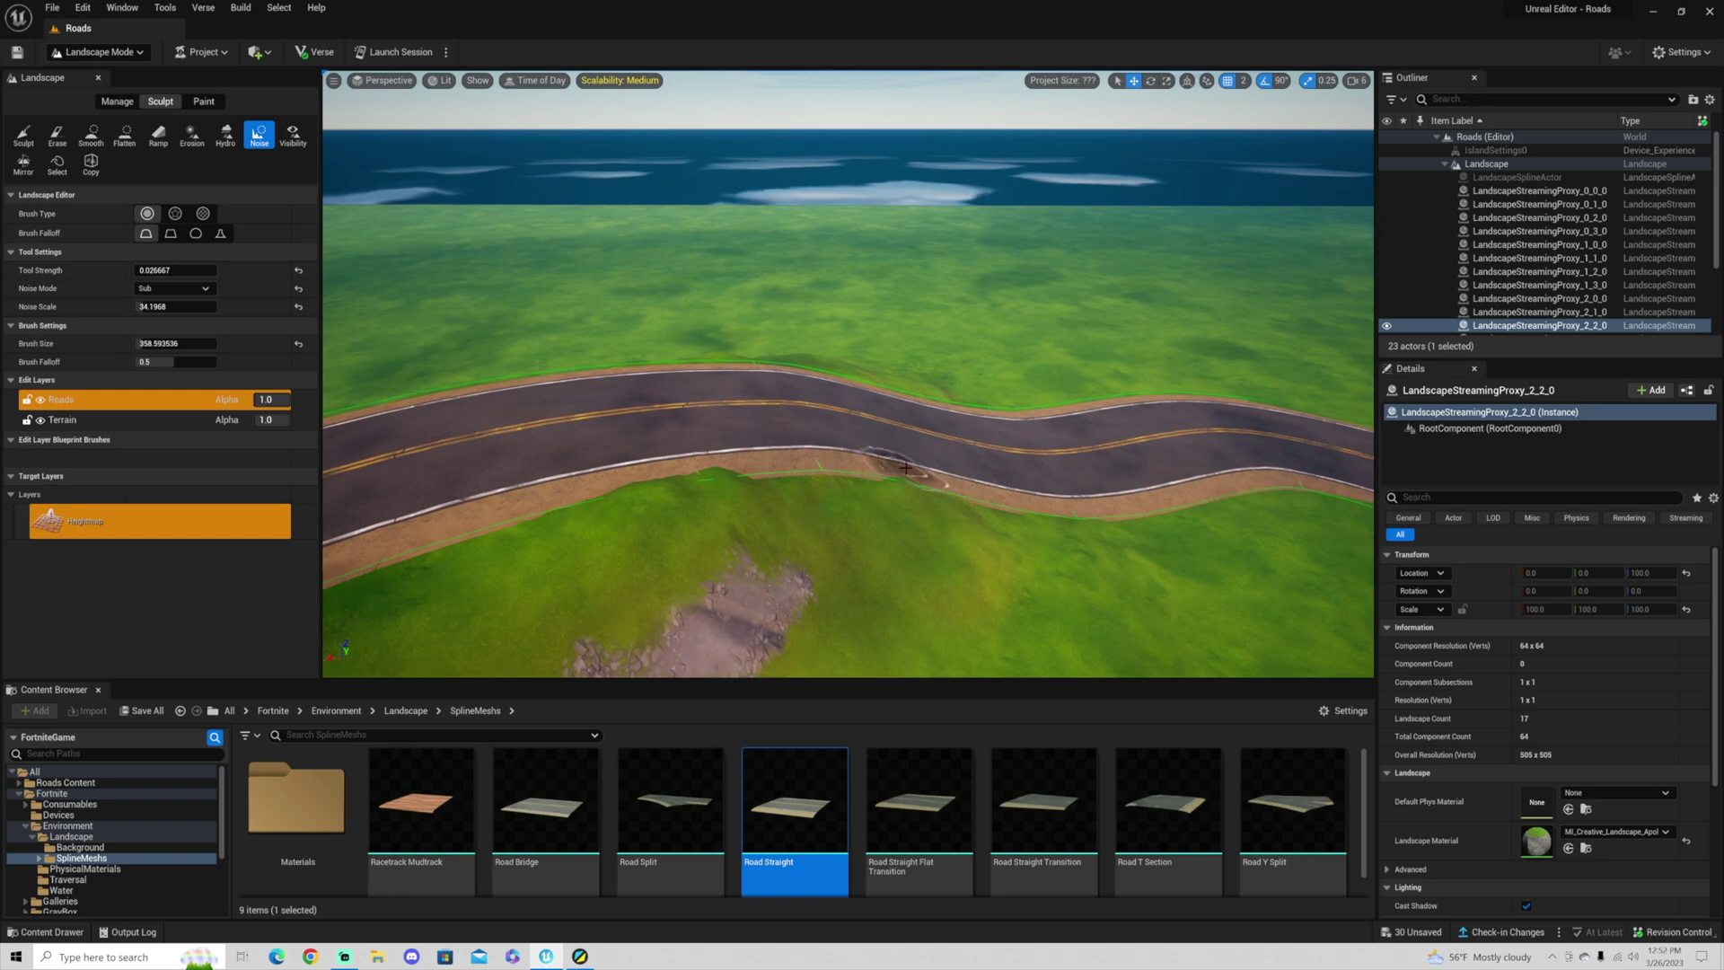
{"action": "mouse_move", "coordinate": [902, 468]}
{"action": "left_mouse_down"}
{"action": "mouse_move", "coordinate": [616, 479]}
{"action": "mouse_move", "coordinate": [808, 557]}
{"action": "left_mouse_up"}
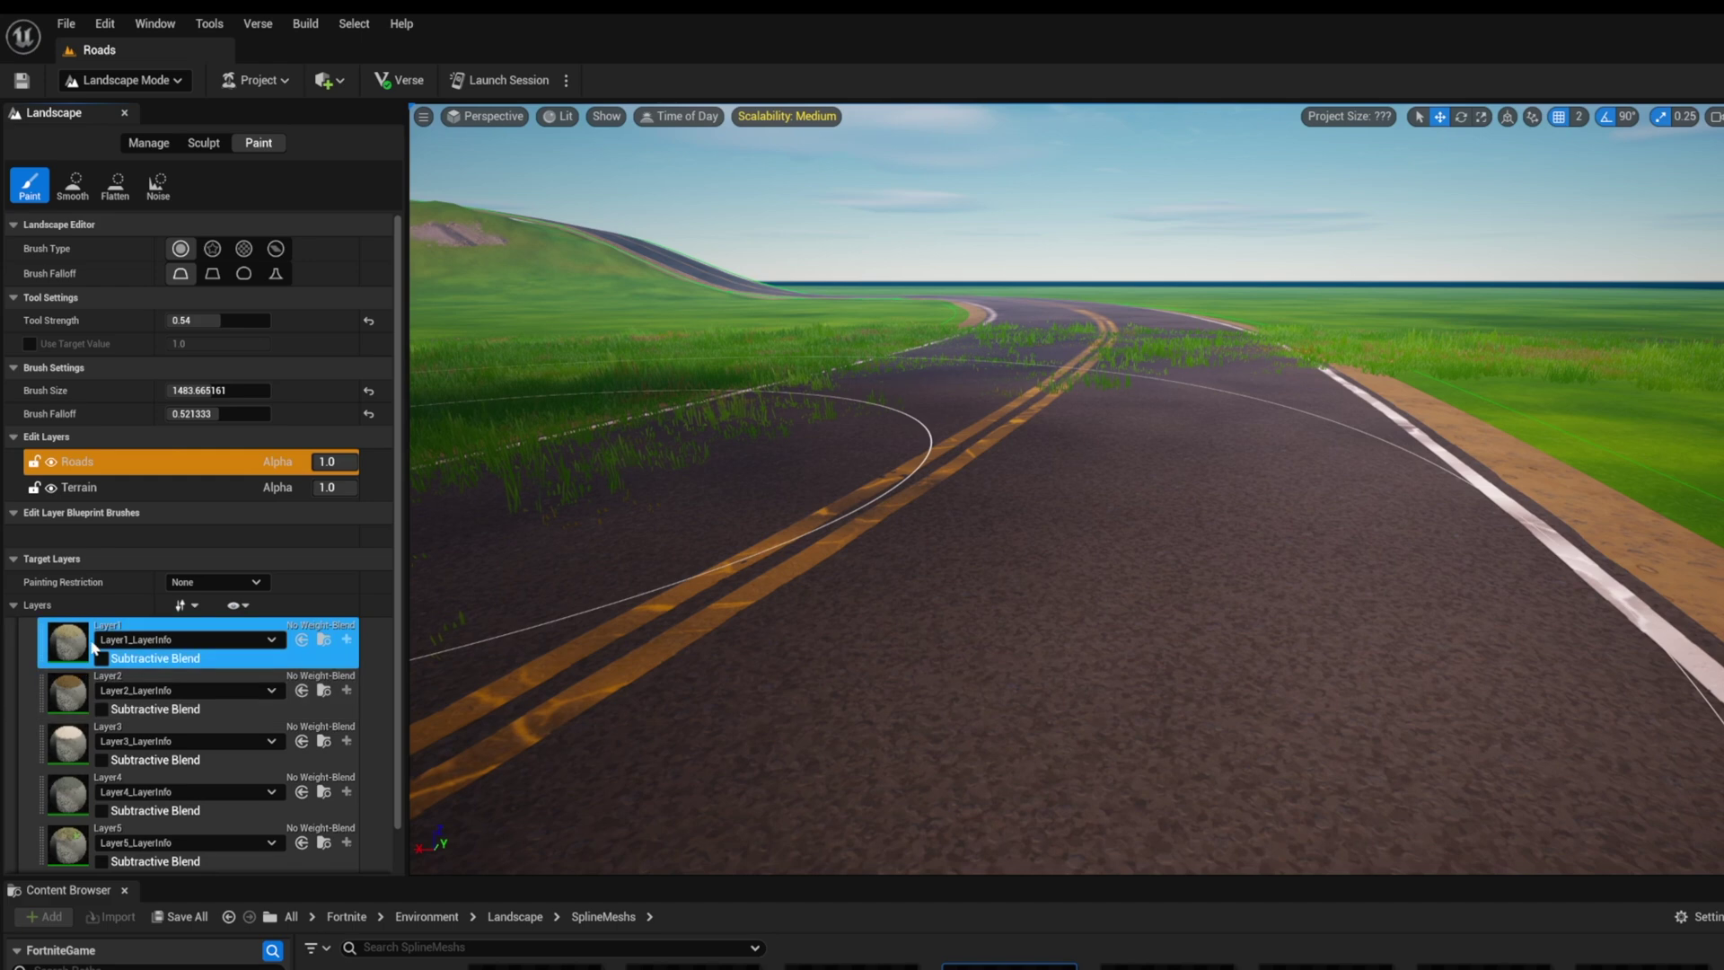
Step: Paint Layer1 over the grass beside the road's outer edge at the bend
{"action": "left_click", "coordinate": [70, 651]}
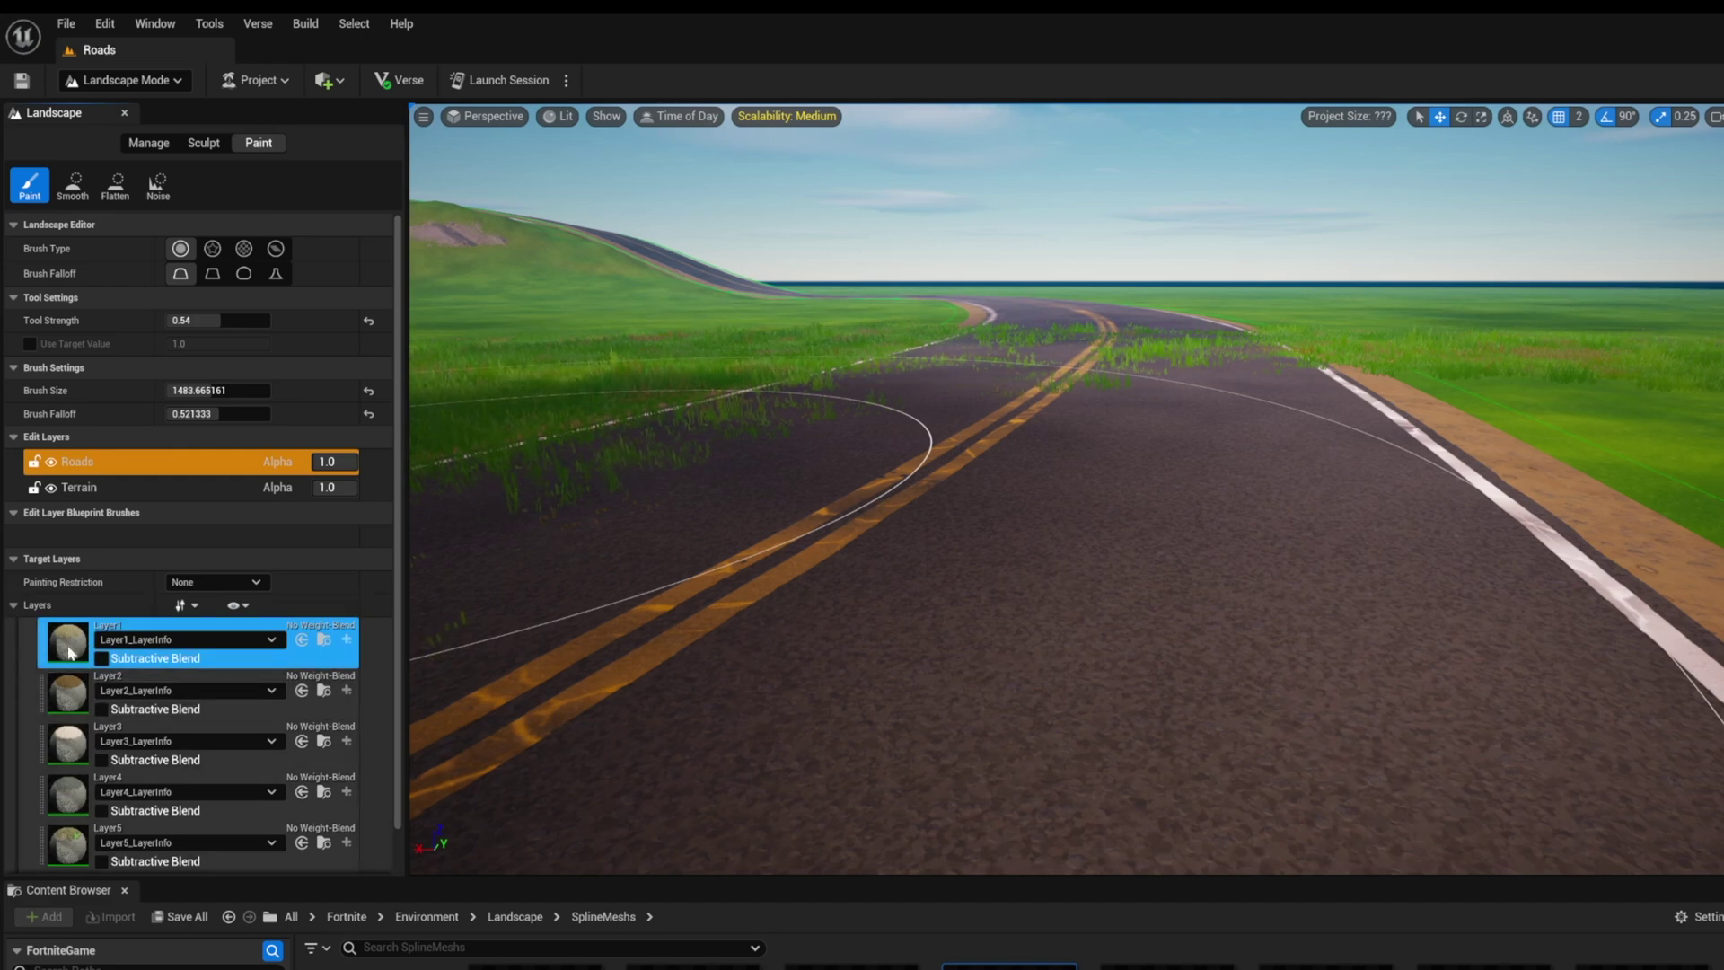
{"action": "mouse_move", "coordinate": [1302, 472]}
{"action": "left_mouse_down"}
{"action": "mouse_move", "coordinate": [1501, 309]}
{"action": "mouse_move", "coordinate": [1501, 430]}
{"action": "left_mouse_up"}
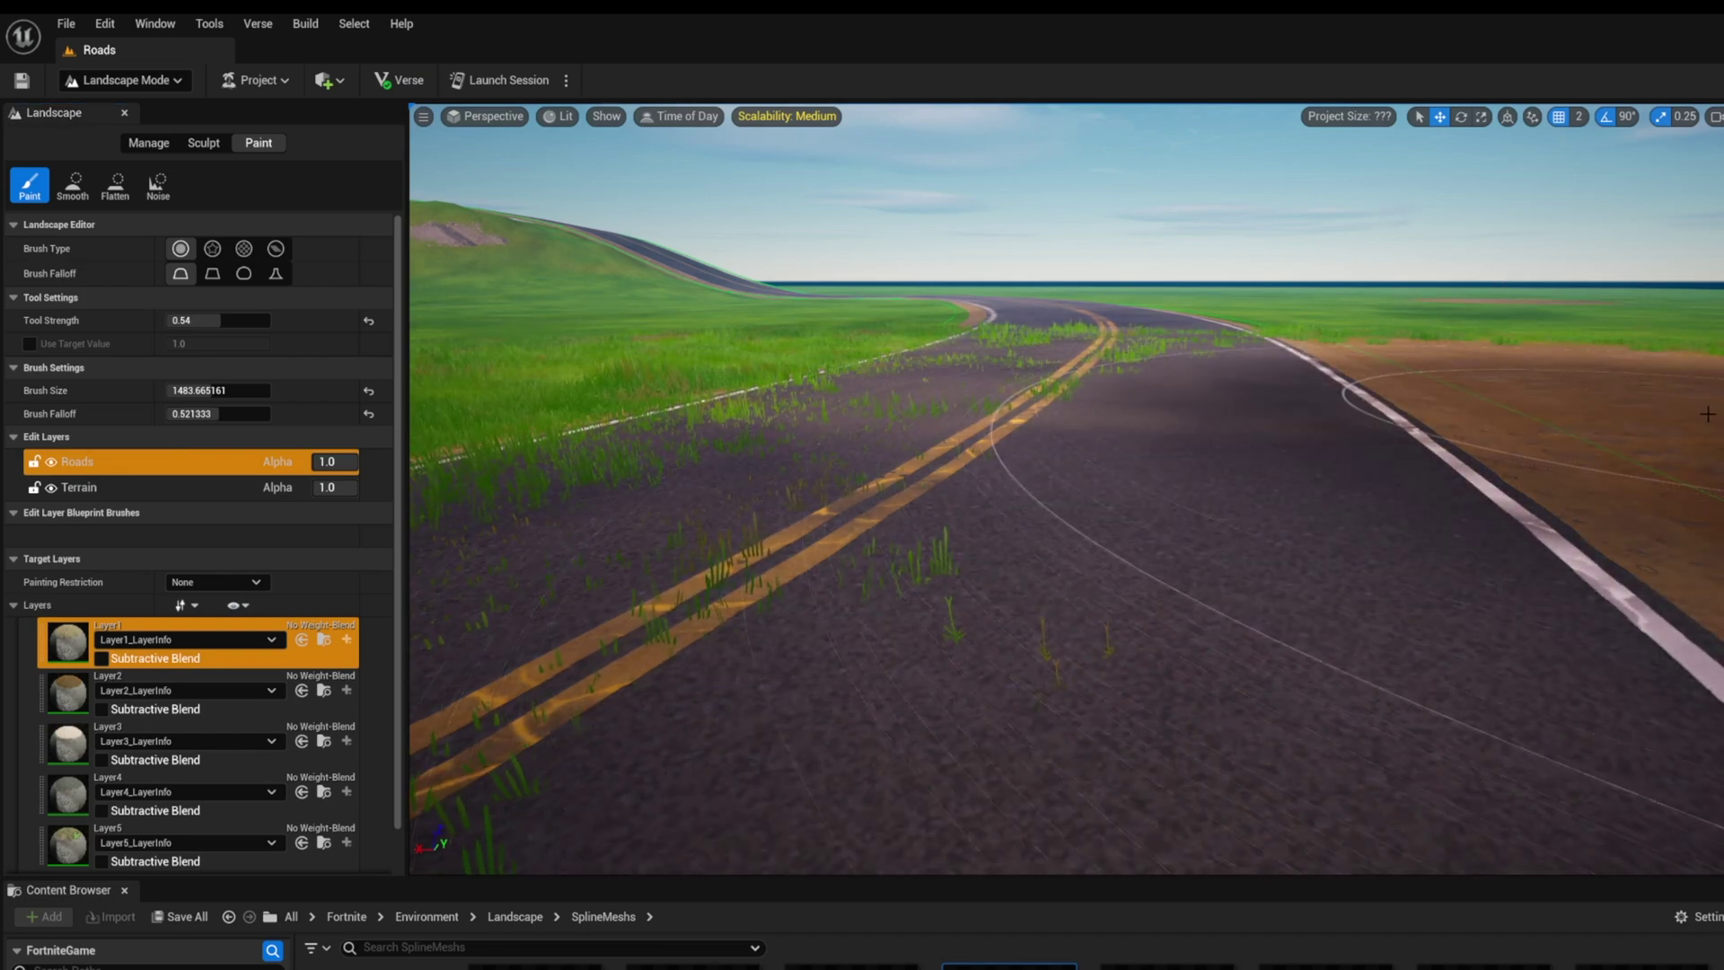
Step: Undo the last Layer1 stroke and set the paint brush to tool strength 0.150667 and size about 488
{"action": "key", "text": "ctrl+z"}
{"action": "mouse_move", "coordinate": [1257, 485]}
{"action": "middle_mouse_down"}
{"action": "mouse_move", "coordinate": [1328, 431]}
{"action": "mouse_move", "coordinate": [1070, 520]}
{"action": "middle_mouse_up"}
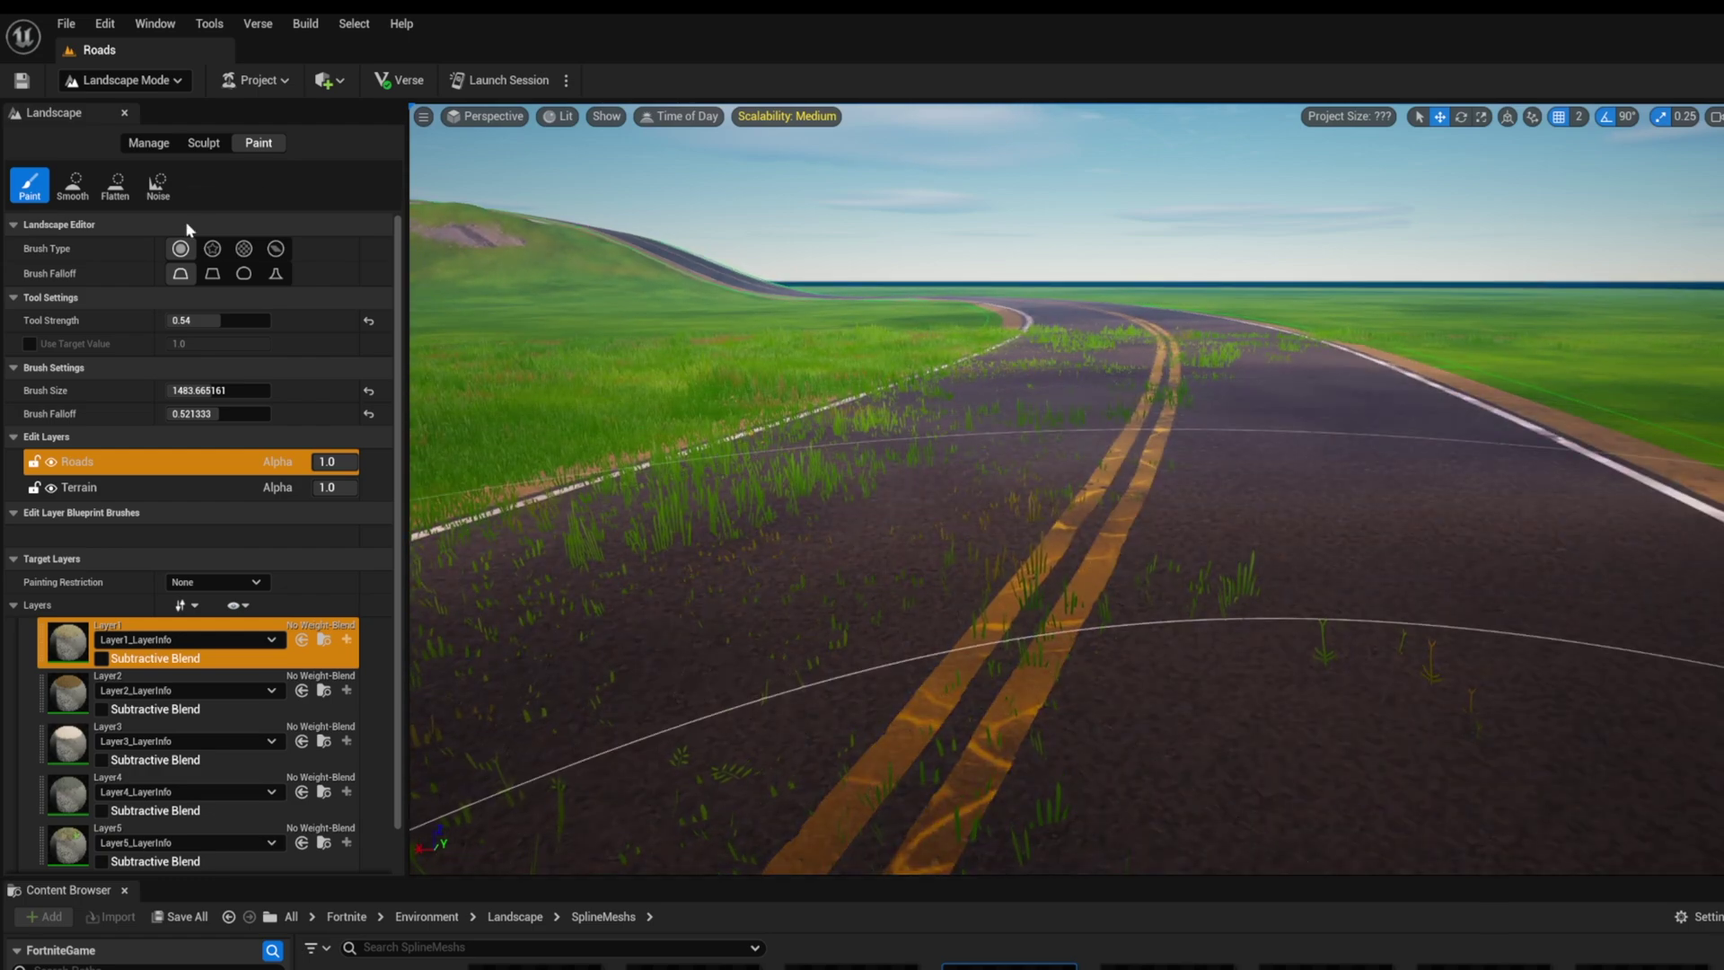
{"action": "left_click_drag", "start_coordinate": [192, 320], "coordinate": [176, 321]}
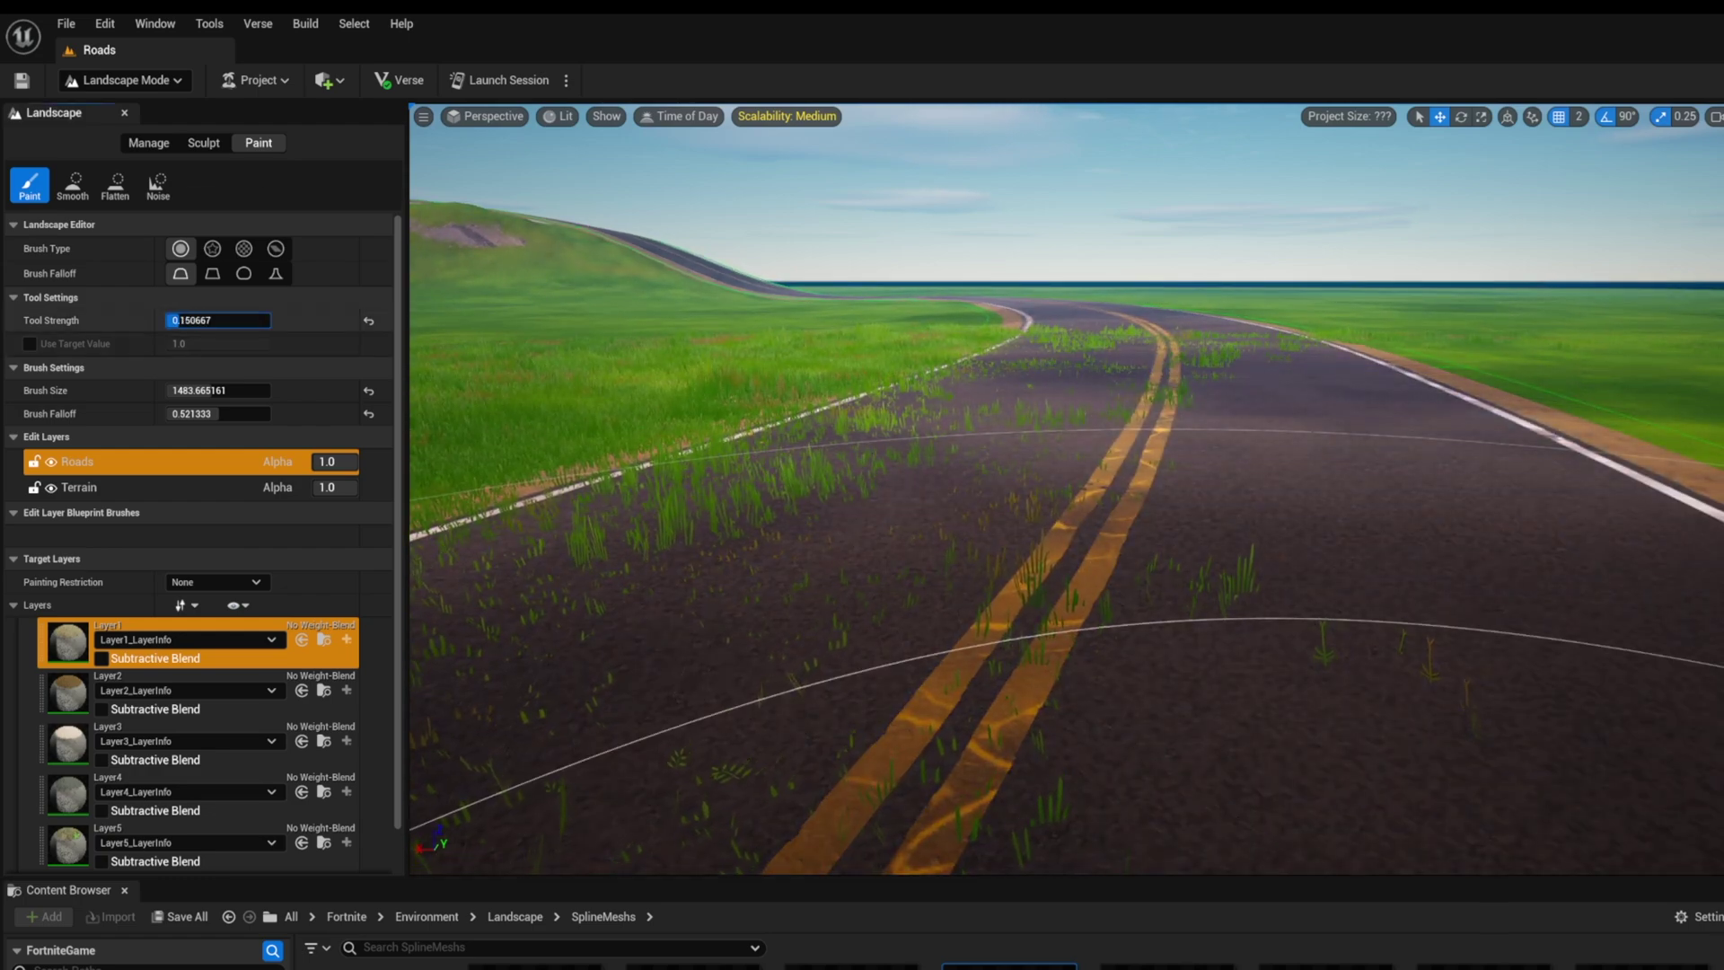
{"action": "left_click_drag", "start_coordinate": [211, 391], "coordinate": [185, 392]}
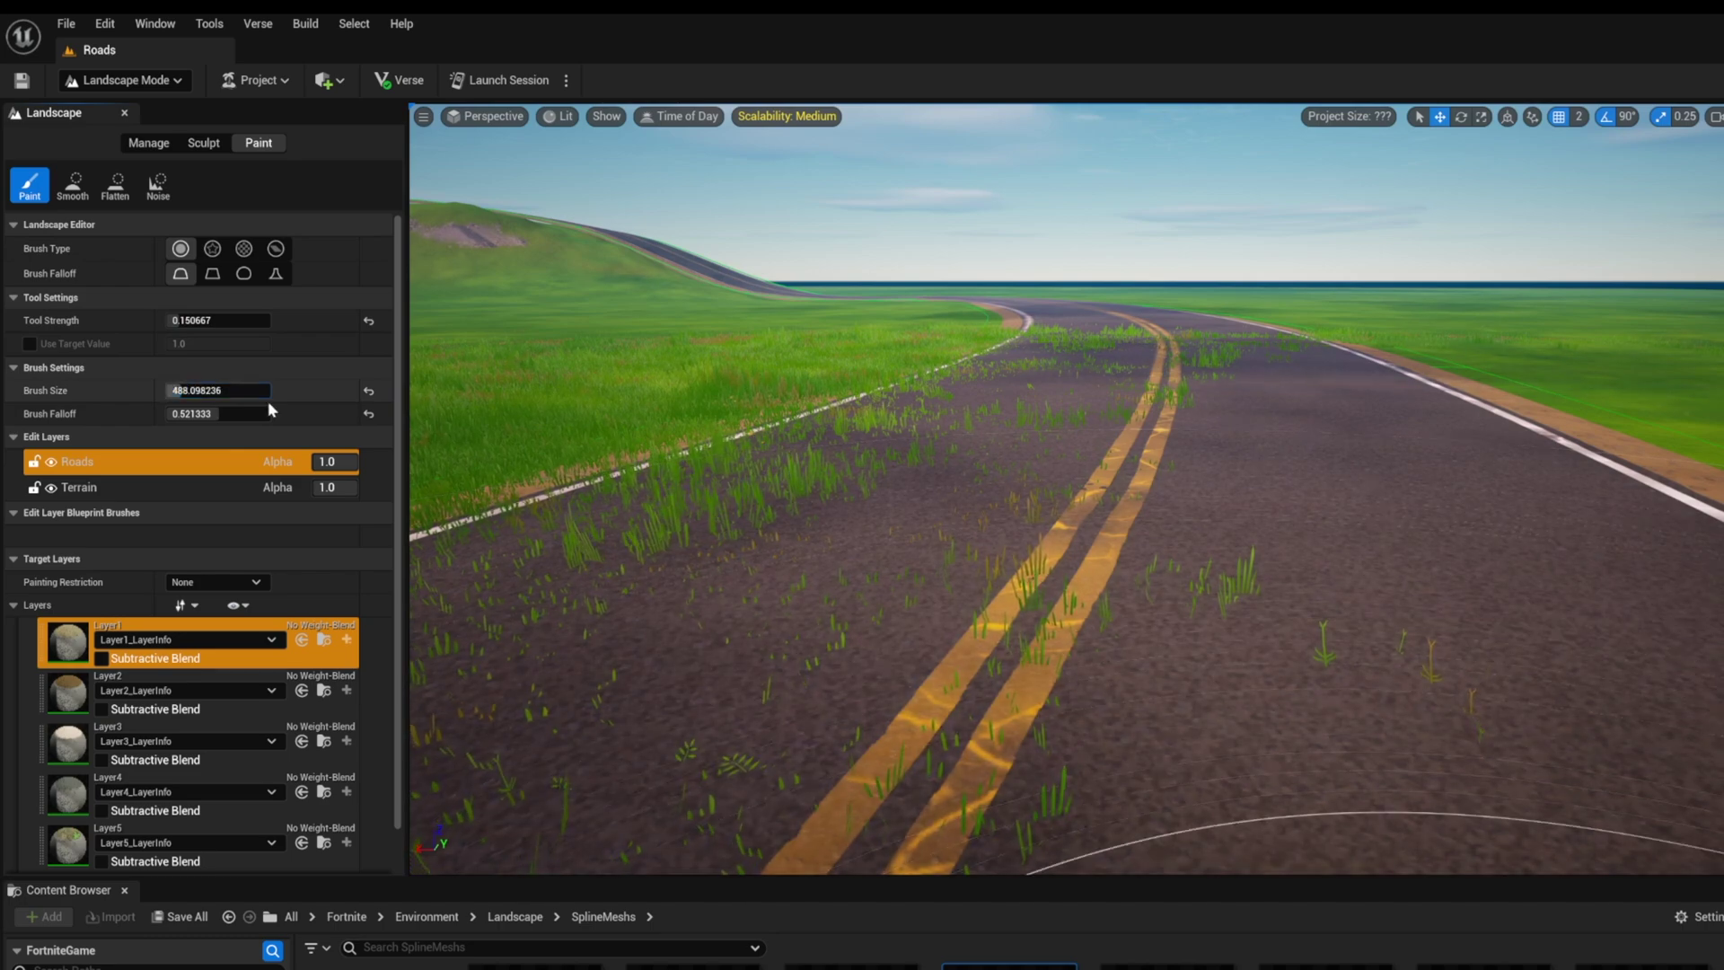
Step: Paint Layer1 across both lanes and edges of the bend to clear the grass poking through the road
{"action": "mouse_move", "coordinate": [965, 629]}
{"action": "left_mouse_down"}
{"action": "mouse_move", "coordinate": [1006, 669]}
{"action": "mouse_move", "coordinate": [1168, 395]}
{"action": "mouse_move", "coordinate": [1052, 596]}
{"action": "mouse_move", "coordinate": [1168, 347]}
{"action": "mouse_move", "coordinate": [1251, 416]}
{"action": "mouse_move", "coordinate": [1308, 531]}
{"action": "mouse_move", "coordinate": [1298, 392]}
{"action": "mouse_move", "coordinate": [1250, 370]}
{"action": "mouse_move", "coordinate": [1141, 691]}
{"action": "mouse_move", "coordinate": [692, 655]}
{"action": "mouse_move", "coordinate": [810, 444]}
{"action": "left_mouse_up"}
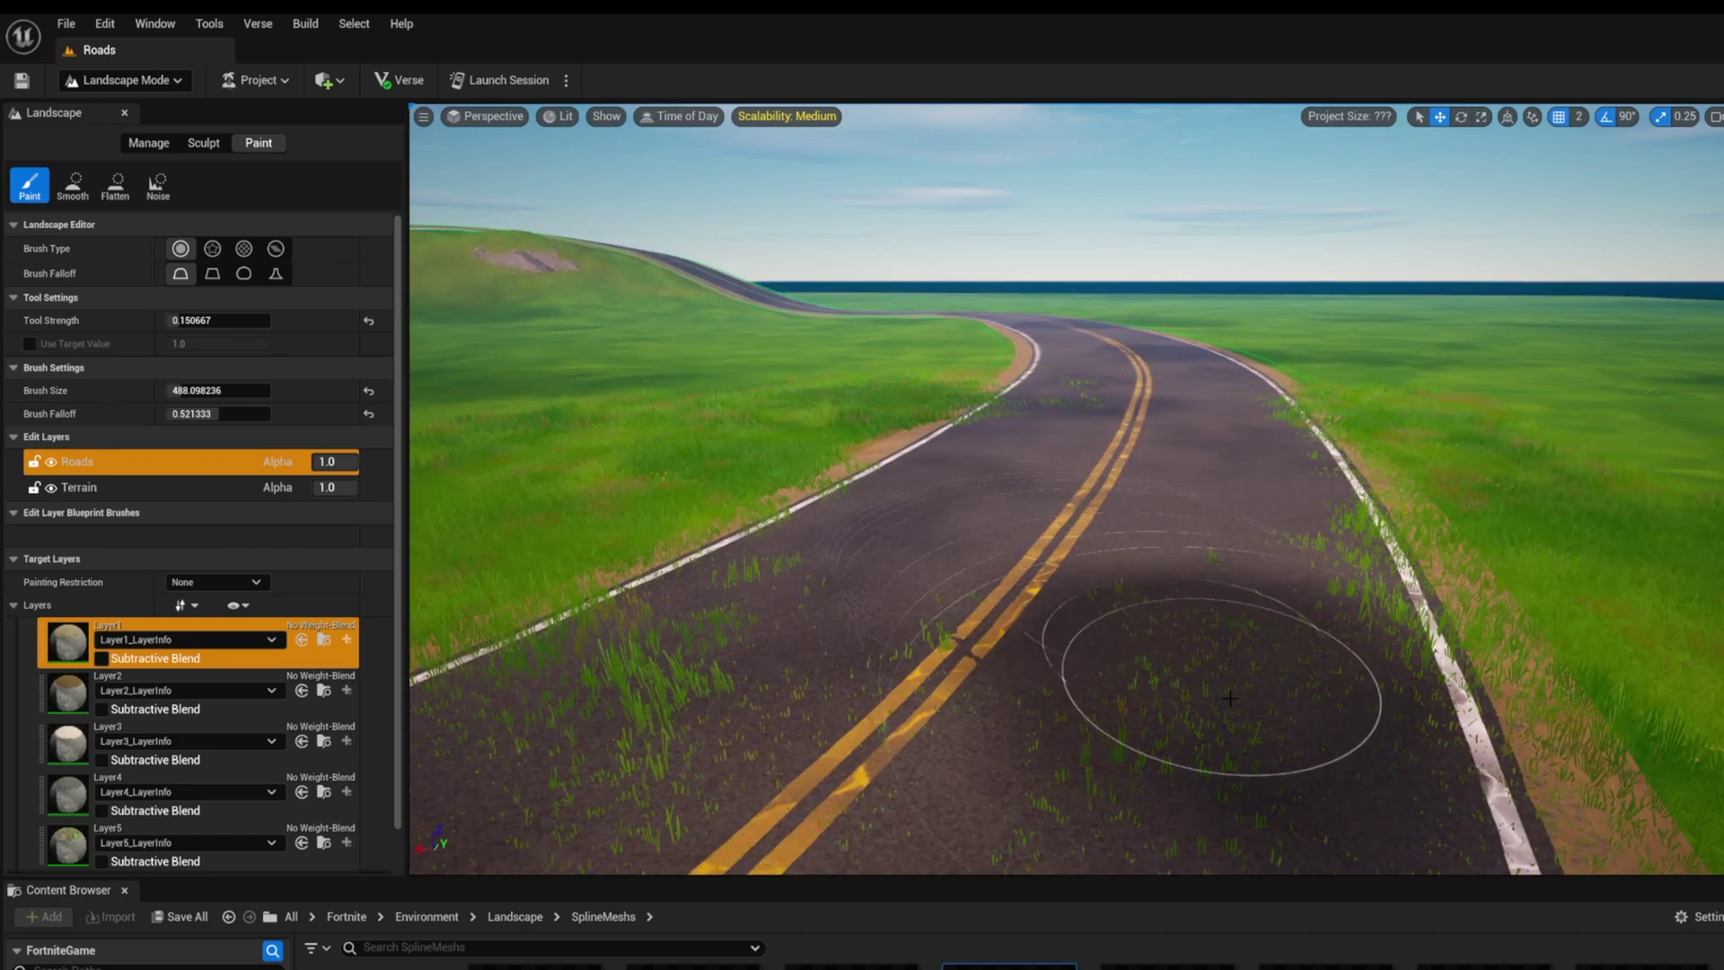
{"action": "mouse_move", "coordinate": [1217, 674]}
{"action": "left_mouse_down"}
{"action": "mouse_move", "coordinate": [1217, 712]}
{"action": "mouse_move", "coordinate": [1232, 597]}
{"action": "left_mouse_up"}
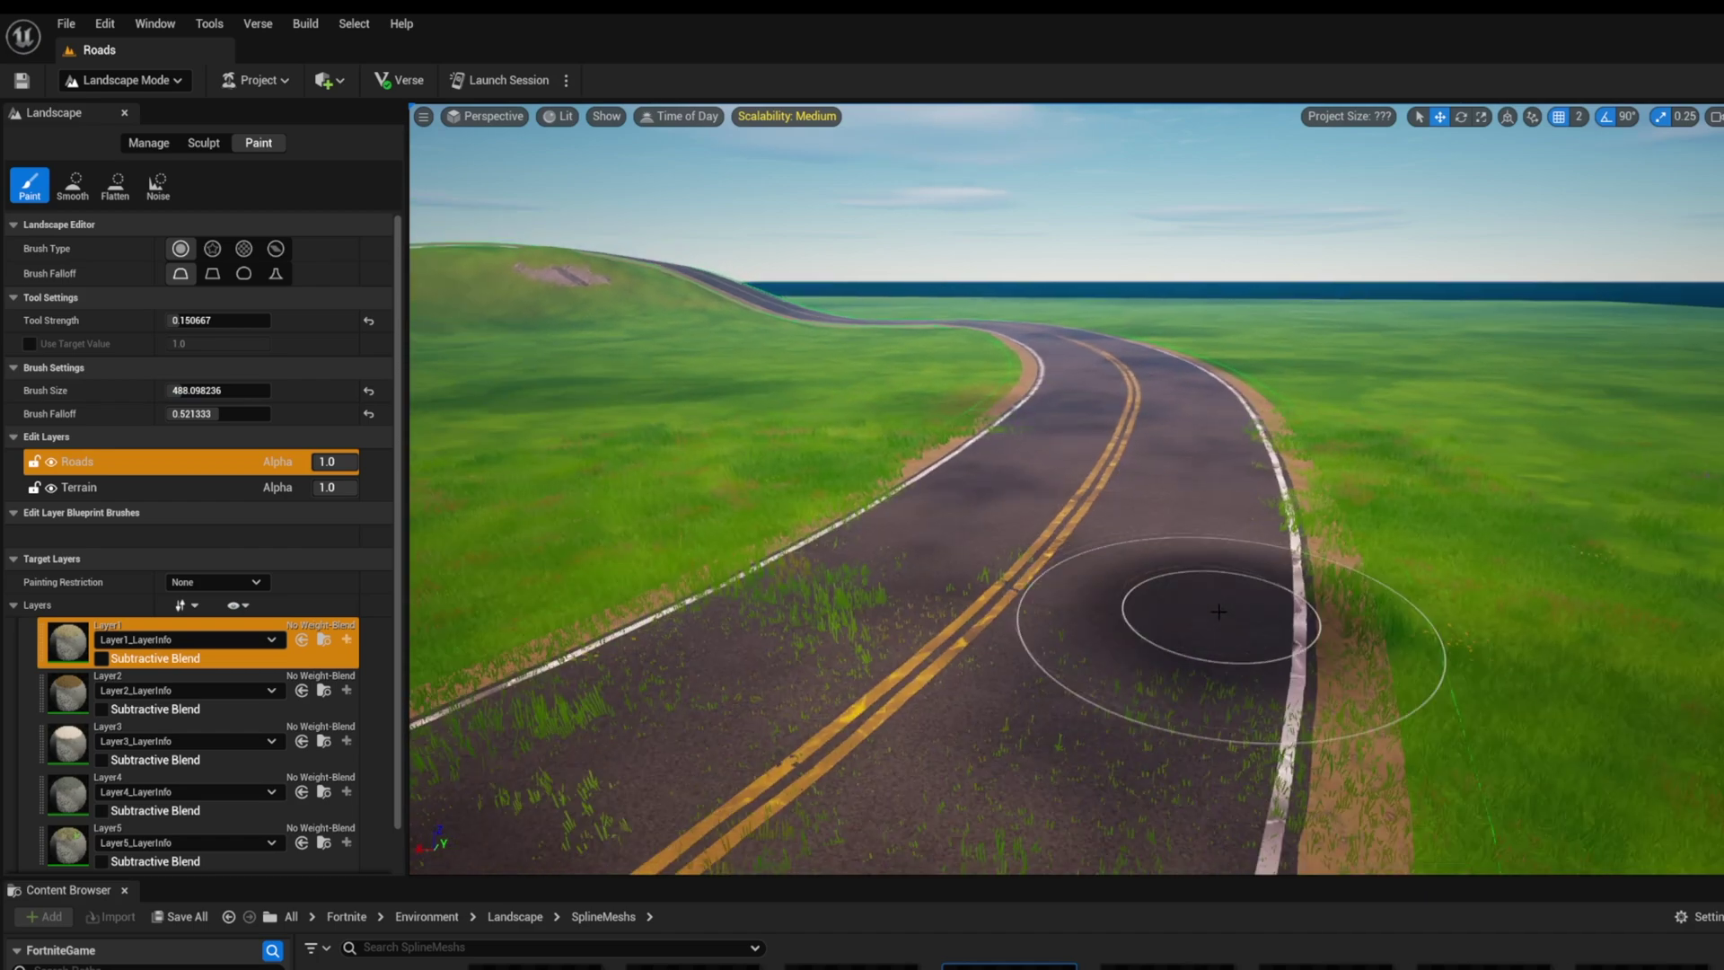
{"action": "left_click_drag", "start_coordinate": [1224, 616], "coordinate": [876, 597]}
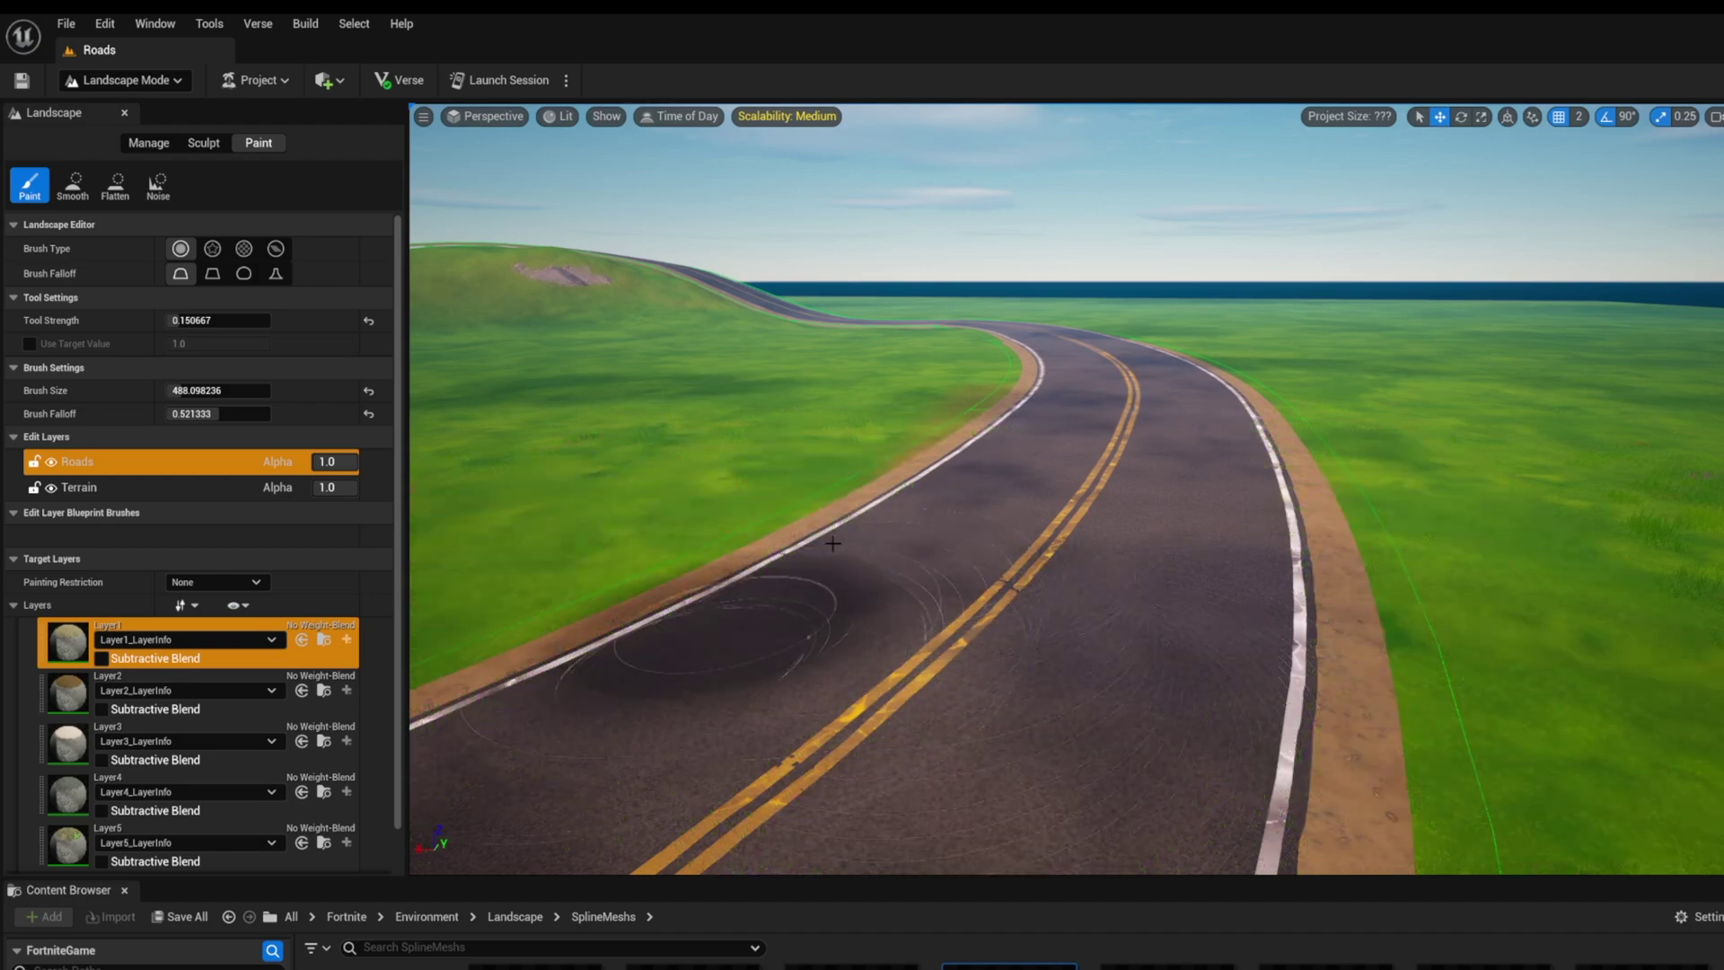
{"action": "mouse_move", "coordinate": [860, 523]}
{"action": "left_mouse_down"}
{"action": "mouse_move", "coordinate": [892, 628]}
{"action": "mouse_move", "coordinate": [1039, 769]}
{"action": "mouse_move", "coordinate": [1096, 616]}
{"action": "left_mouse_up"}
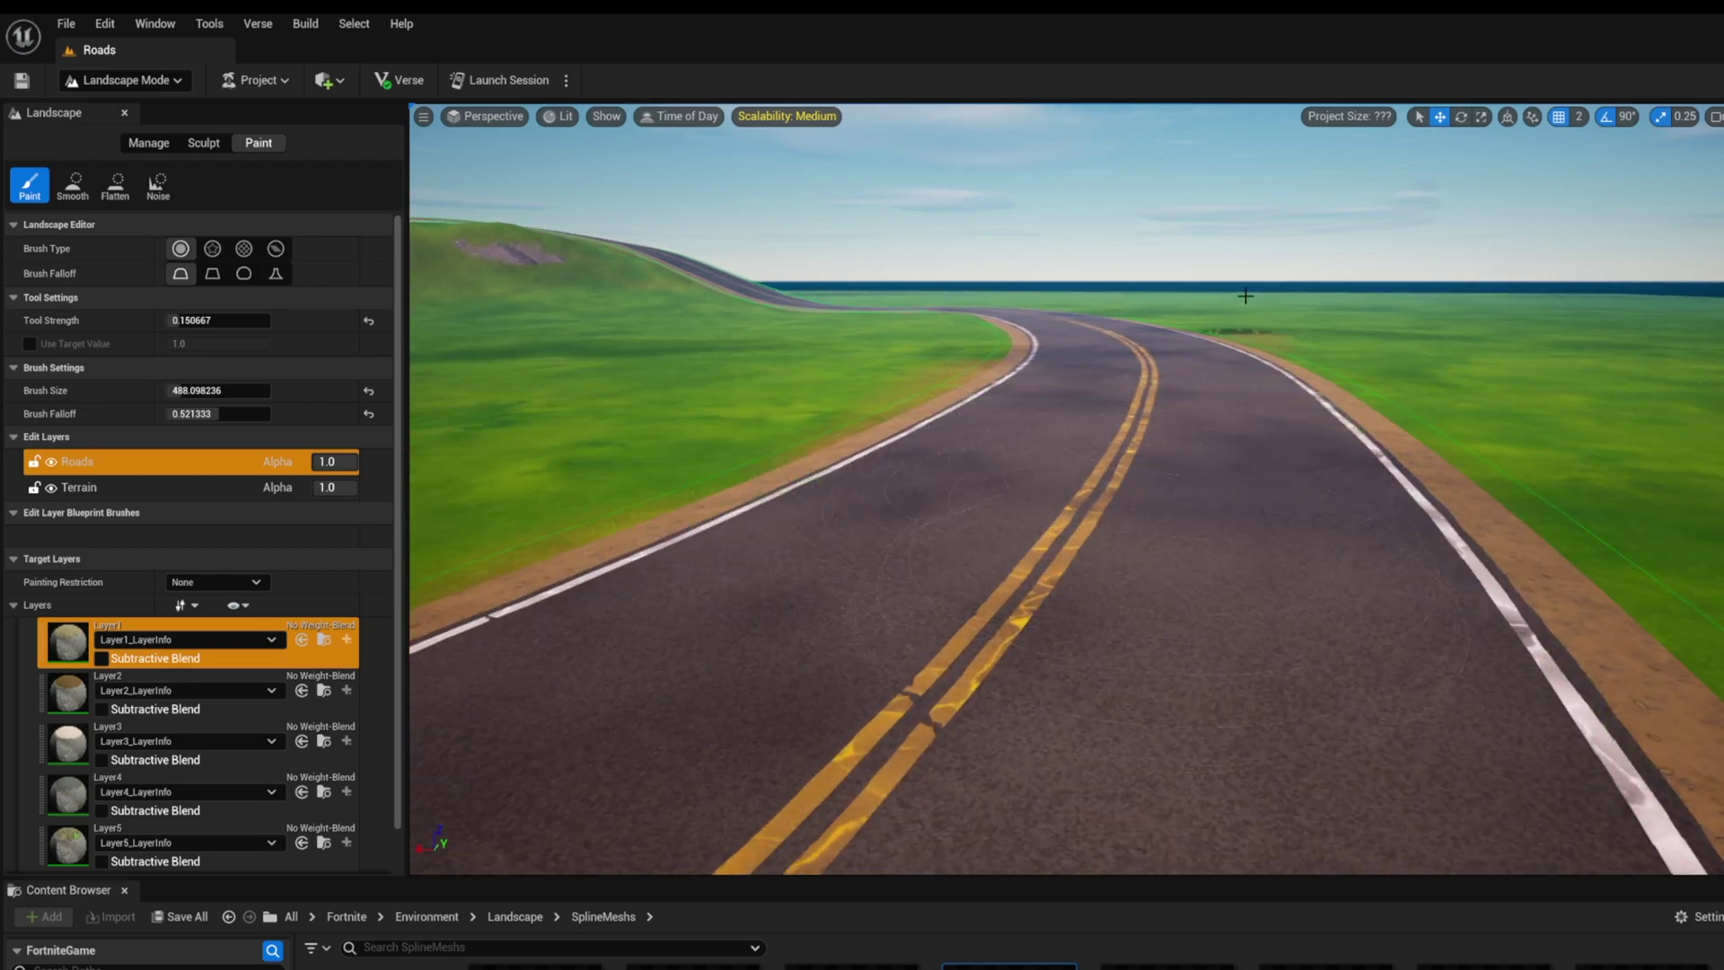
Step: Paint Layer1 patches on the ground along the inner and outer edges of the road bend
{"action": "scroll", "coordinate": [1174, 588], "scroll_direction": "down", "scroll_amount": 4}
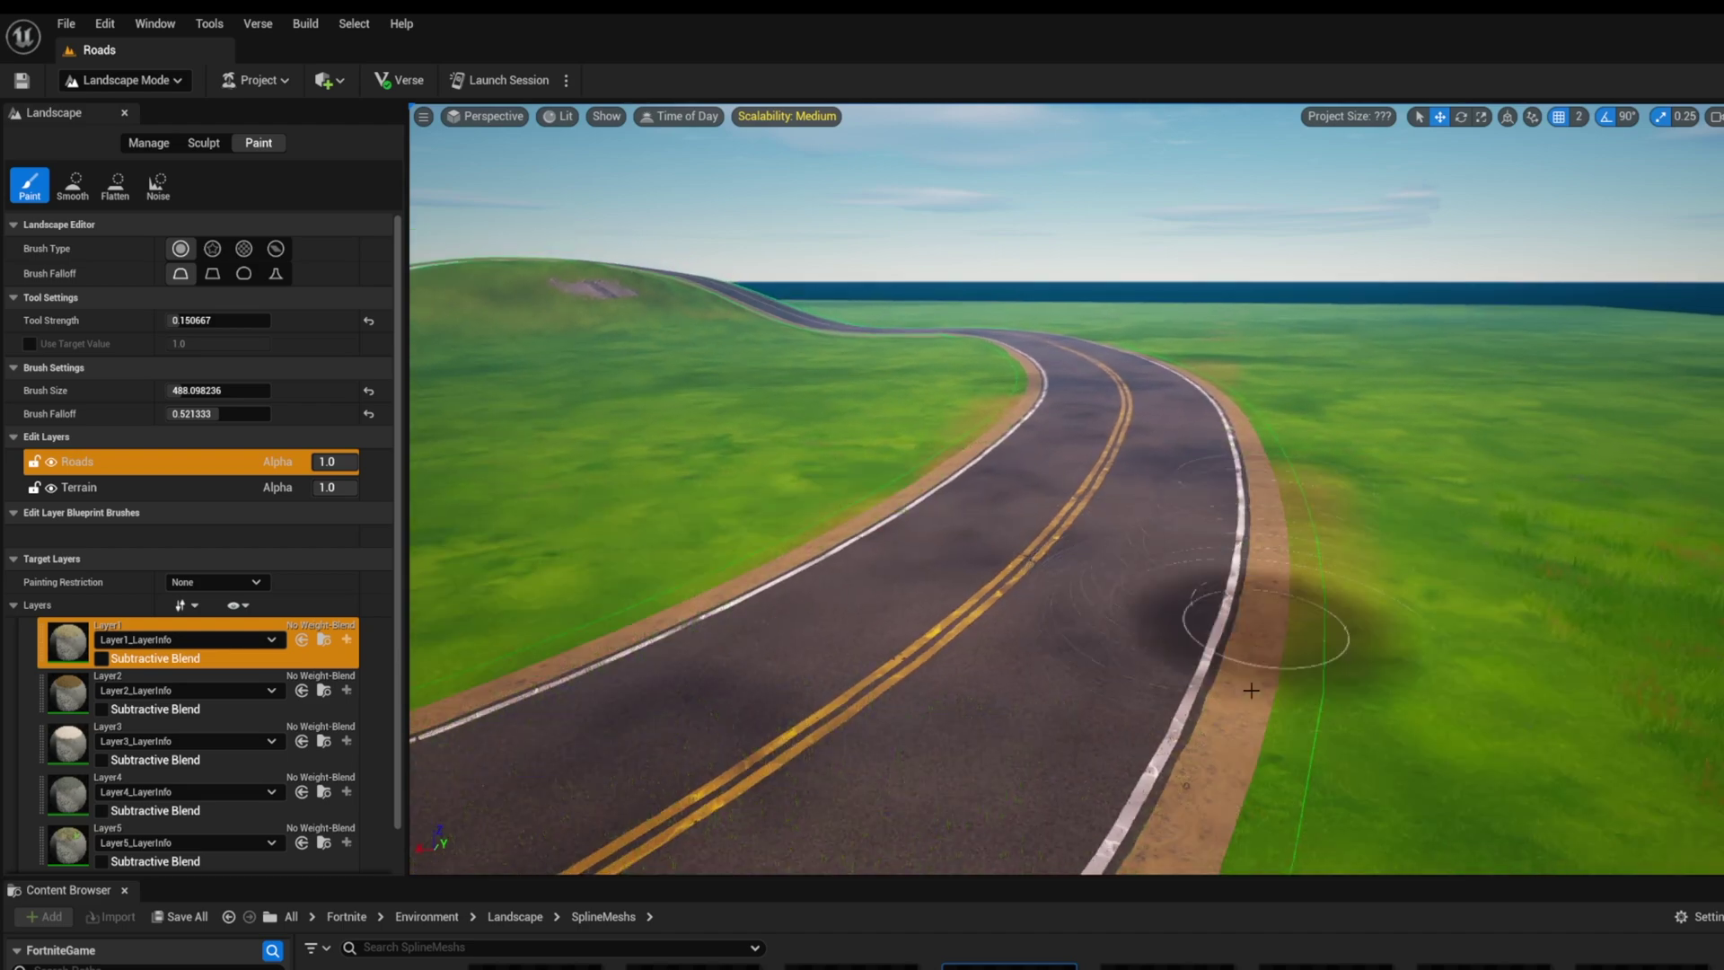
{"action": "mouse_move", "coordinate": [1246, 718]}
{"action": "left_mouse_down"}
{"action": "mouse_move", "coordinate": [1212, 783]}
{"action": "mouse_move", "coordinate": [1113, 858]}
{"action": "left_mouse_up"}
{"action": "scroll", "coordinate": [1093, 658], "scroll_direction": "down", "scroll_amount": 3}
{"action": "mouse_move", "coordinate": [1154, 629]}
{"action": "left_mouse_down"}
{"action": "mouse_move", "coordinate": [1170, 703]}
{"action": "mouse_move", "coordinate": [908, 751]}
{"action": "mouse_move", "coordinate": [731, 616]}
{"action": "mouse_move", "coordinate": [704, 565]}
{"action": "mouse_move", "coordinate": [834, 568]}
{"action": "mouse_move", "coordinate": [616, 631]}
{"action": "mouse_move", "coordinate": [704, 566]}
{"action": "mouse_move", "coordinate": [858, 519]}
{"action": "mouse_move", "coordinate": [908, 483]}
{"action": "left_mouse_up"}
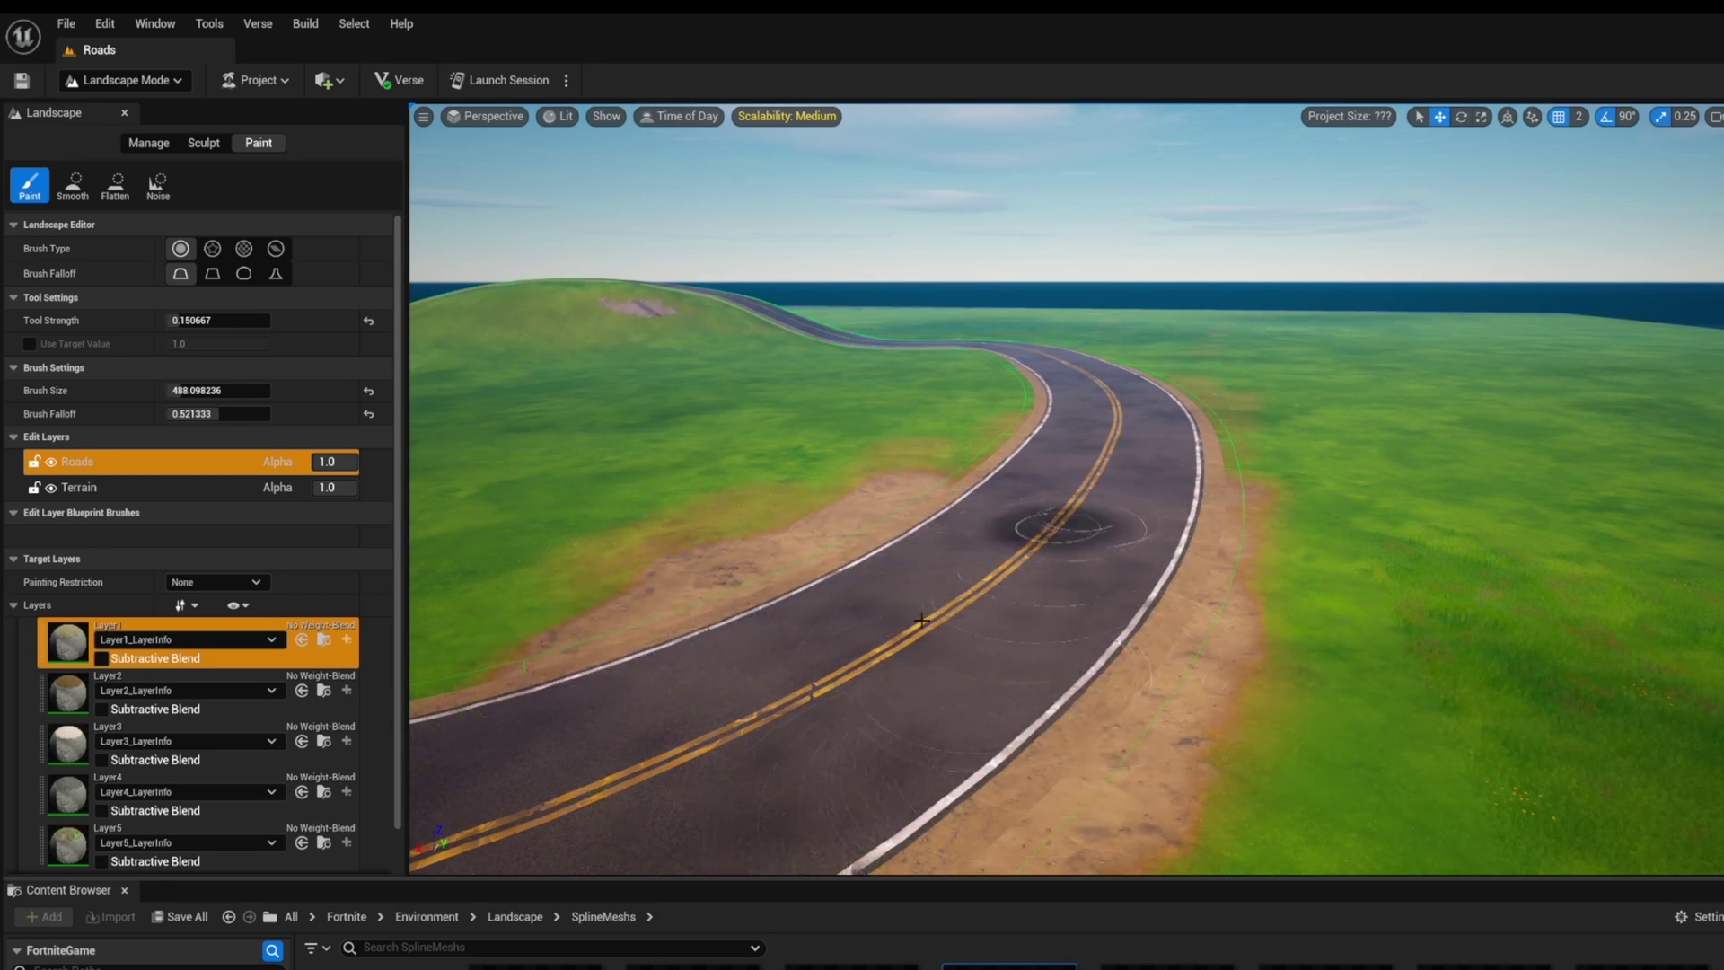
{"action": "scroll", "coordinate": [880, 579], "scroll_direction": "down", "scroll_amount": 3}
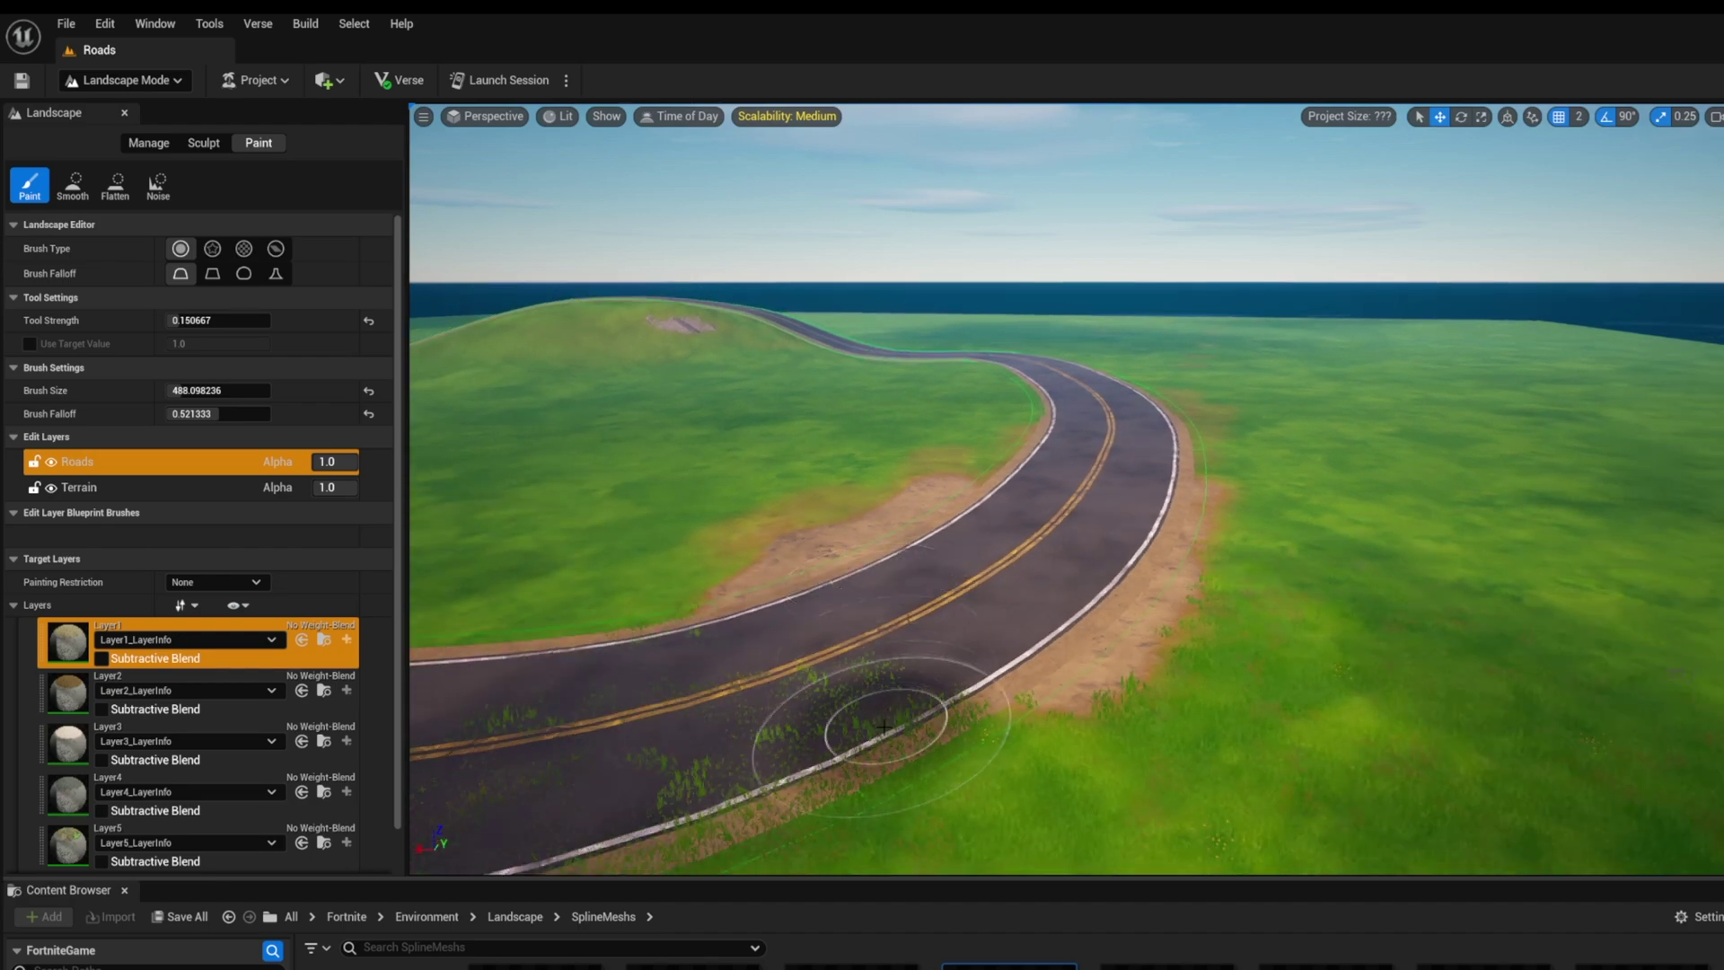
Step: Extend the Layer1 paint along the near stretch of road and widen the dirt on the bend's outer side
{"action": "mouse_move", "coordinate": [879, 729]}
{"action": "left_mouse_down"}
{"action": "mouse_move", "coordinate": [889, 642]}
{"action": "mouse_move", "coordinate": [795, 746]}
{"action": "mouse_move", "coordinate": [956, 692]}
{"action": "mouse_move", "coordinate": [824, 684]}
{"action": "left_mouse_up"}
{"action": "middle_click_drag", "start_coordinate": [824, 684], "coordinate": [646, 763]}
{"action": "mouse_move", "coordinate": [1154, 753]}
{"action": "left_mouse_down"}
{"action": "mouse_move", "coordinate": [1005, 782]}
{"action": "mouse_move", "coordinate": [995, 809]}
{"action": "mouse_move", "coordinate": [730, 615]}
{"action": "mouse_move", "coordinate": [789, 578]}
{"action": "mouse_move", "coordinate": [731, 712]}
{"action": "mouse_move", "coordinate": [1117, 655]}
{"action": "left_mouse_up"}
{"action": "right_click_drag", "start_coordinate": [1117, 656], "coordinate": [1257, 683]}
{"action": "mouse_move", "coordinate": [1378, 698]}
{"action": "left_mouse_down"}
{"action": "mouse_move", "coordinate": [1432, 561]}
{"action": "mouse_move", "coordinate": [1379, 494]}
{"action": "mouse_move", "coordinate": [1337, 789]}
{"action": "mouse_move", "coordinate": [1468, 783]}
{"action": "left_mouse_up"}
{"action": "middle_click_drag", "start_coordinate": [1468, 783], "coordinate": [1563, 831]}
{"action": "right_click_drag", "start_coordinate": [1275, 772], "coordinate": [1302, 772]}
Step: Soften the edges of the painted dirt on both sides of the bend with the Smooth paint tool
{"action": "left_click", "coordinate": [73, 184]}
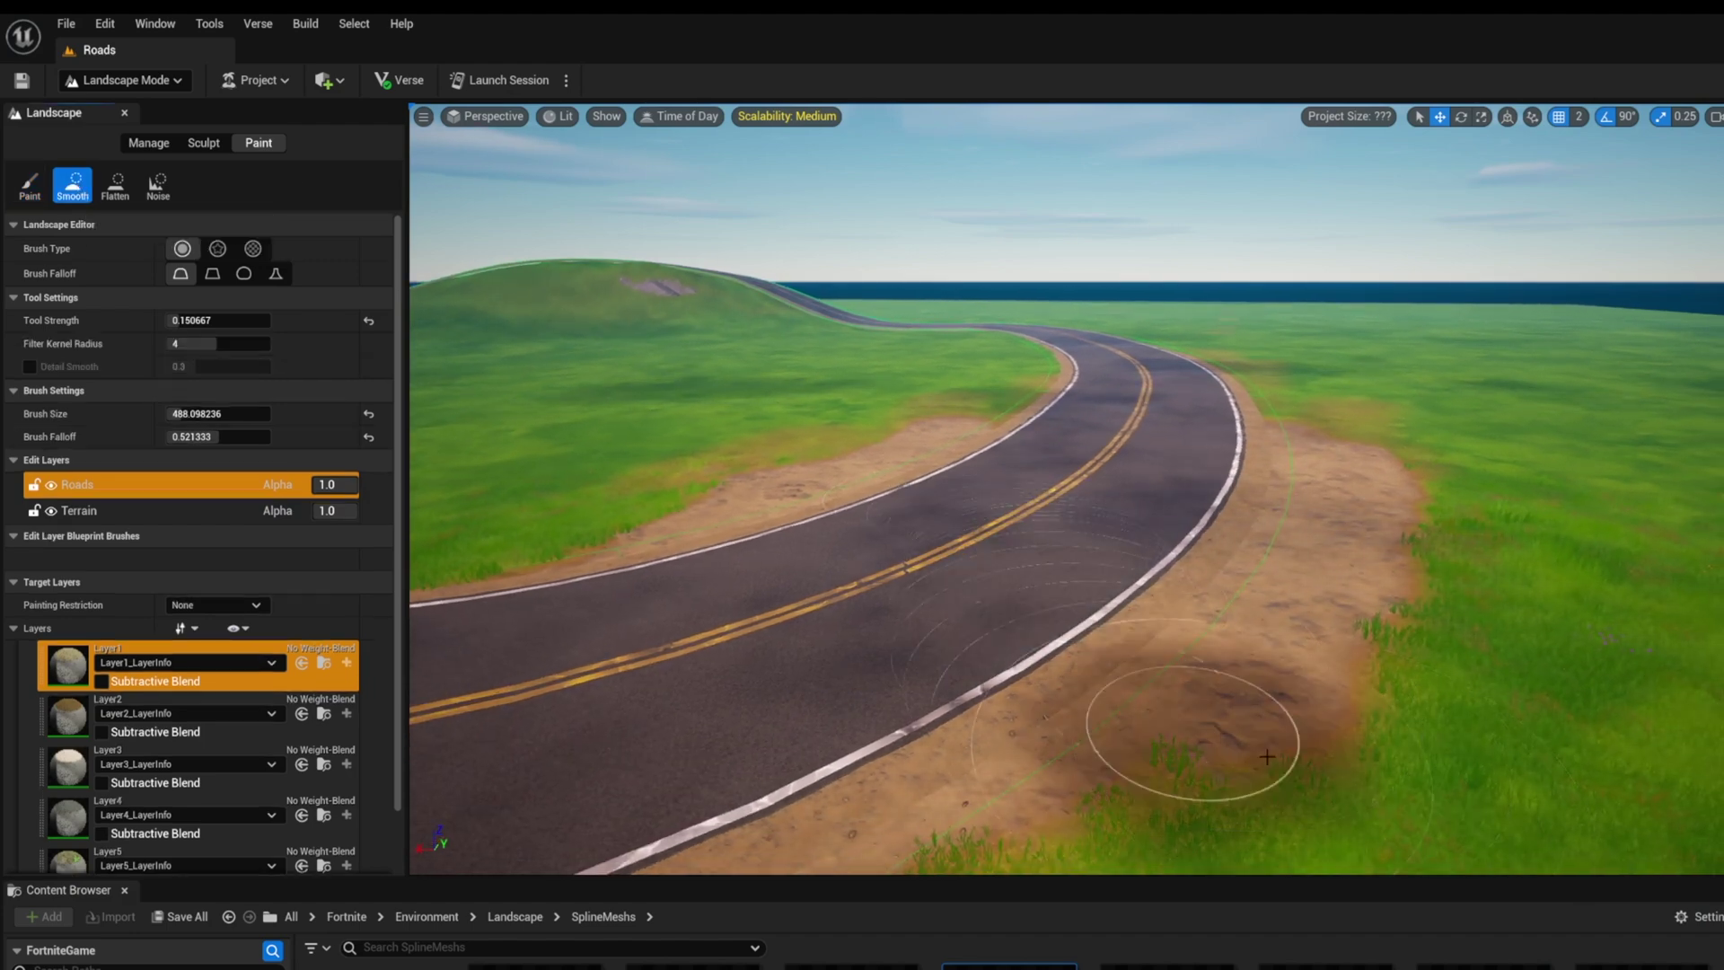
{"action": "mouse_move", "coordinate": [1307, 773]}
{"action": "left_mouse_down"}
{"action": "mouse_move", "coordinate": [1397, 578]}
{"action": "mouse_move", "coordinate": [1394, 505]}
{"action": "mouse_move", "coordinate": [1375, 639]}
{"action": "mouse_move", "coordinate": [1400, 452]}
{"action": "left_mouse_up"}
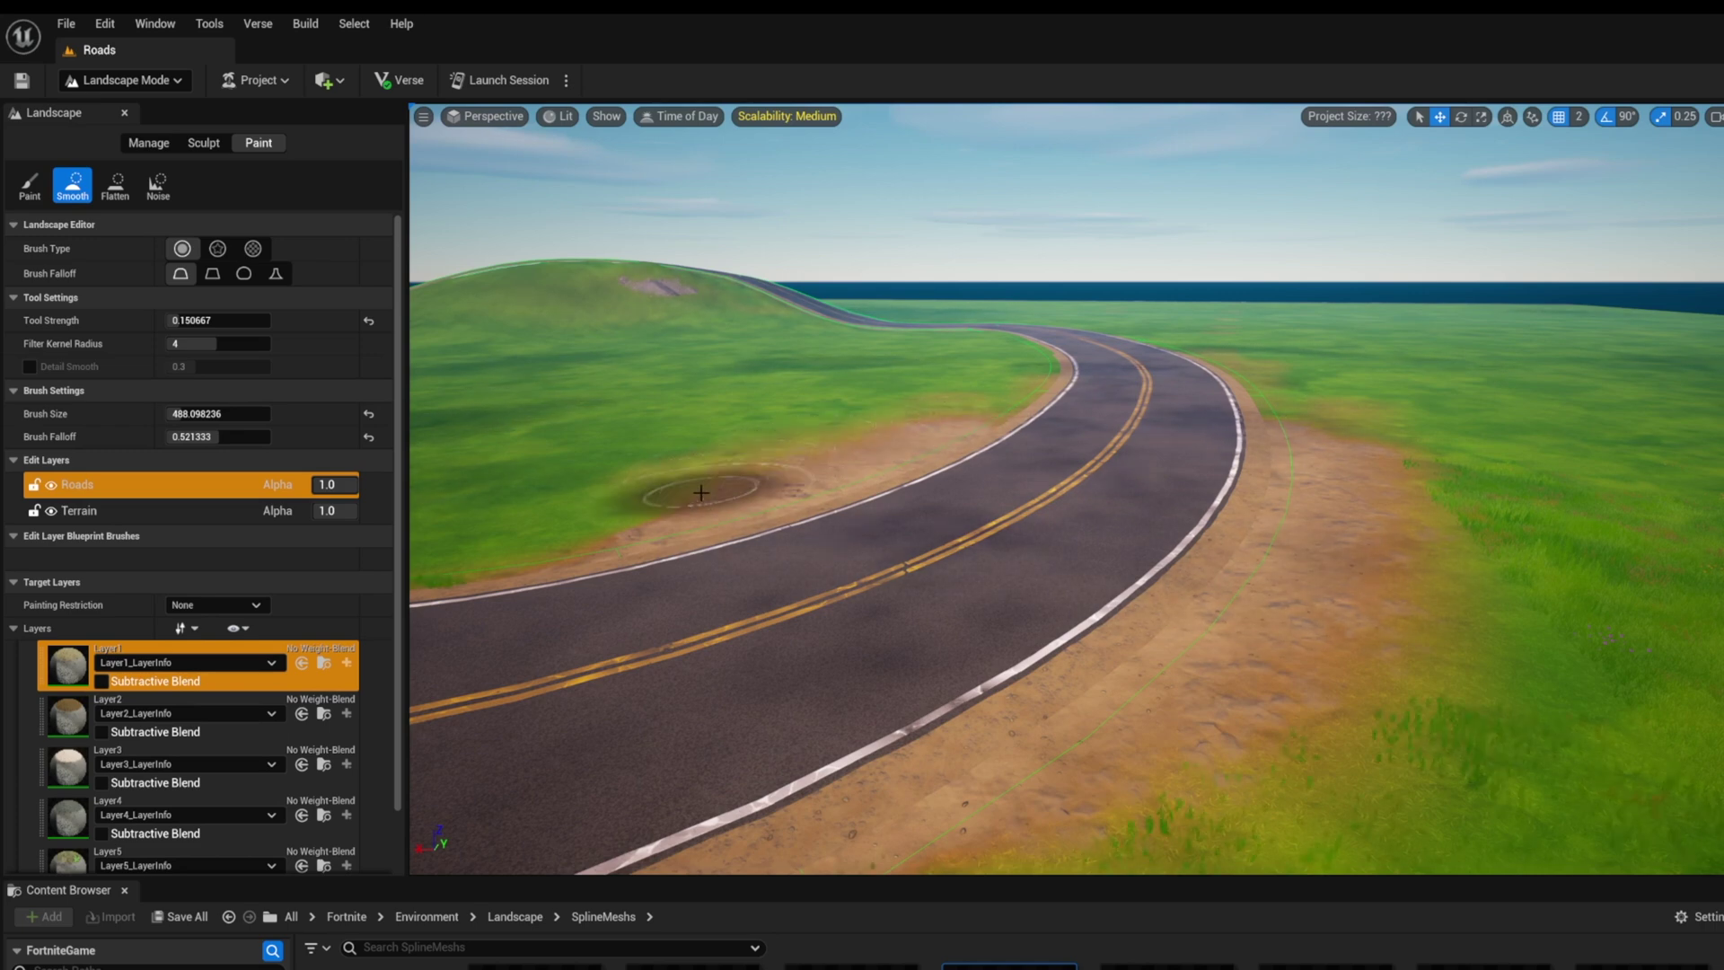
{"action": "mouse_move", "coordinate": [1286, 657]}
{"action": "left_mouse_down"}
{"action": "mouse_move", "coordinate": [1423, 503]}
{"action": "mouse_move", "coordinate": [1341, 577]}
{"action": "mouse_move", "coordinate": [1307, 506]}
{"action": "mouse_move", "coordinate": [1323, 470]}
{"action": "left_mouse_up"}
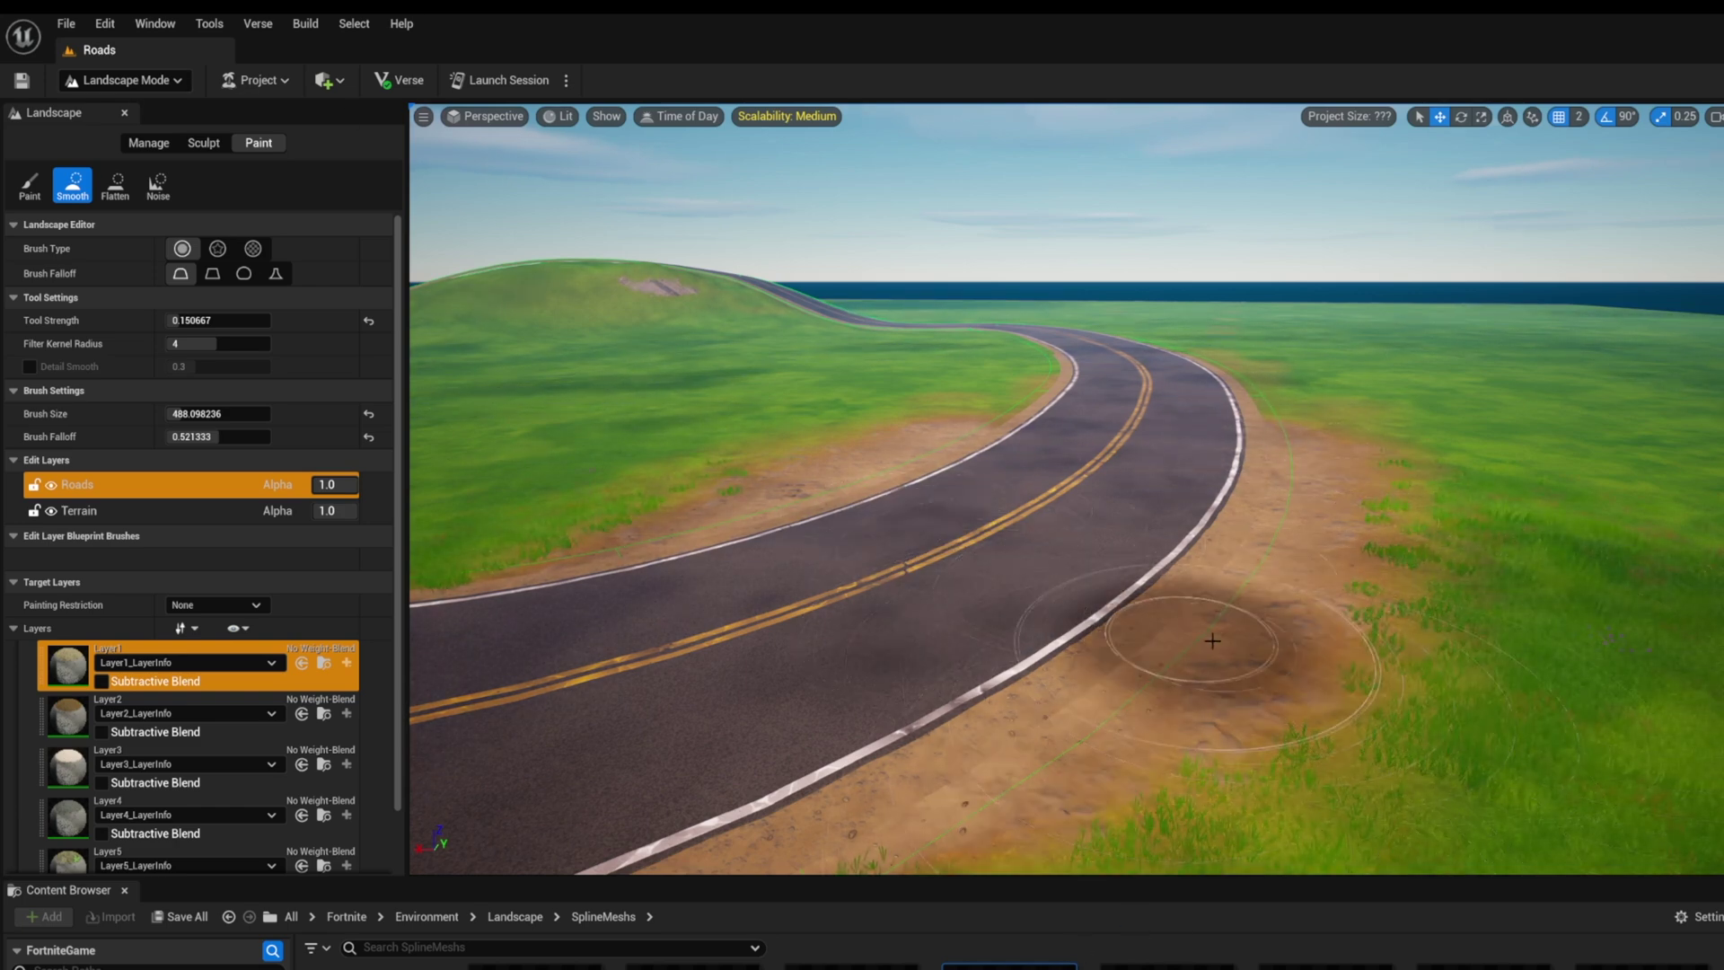
{"action": "scroll", "coordinate": [813, 464], "scroll_direction": "down", "scroll_amount": 5}
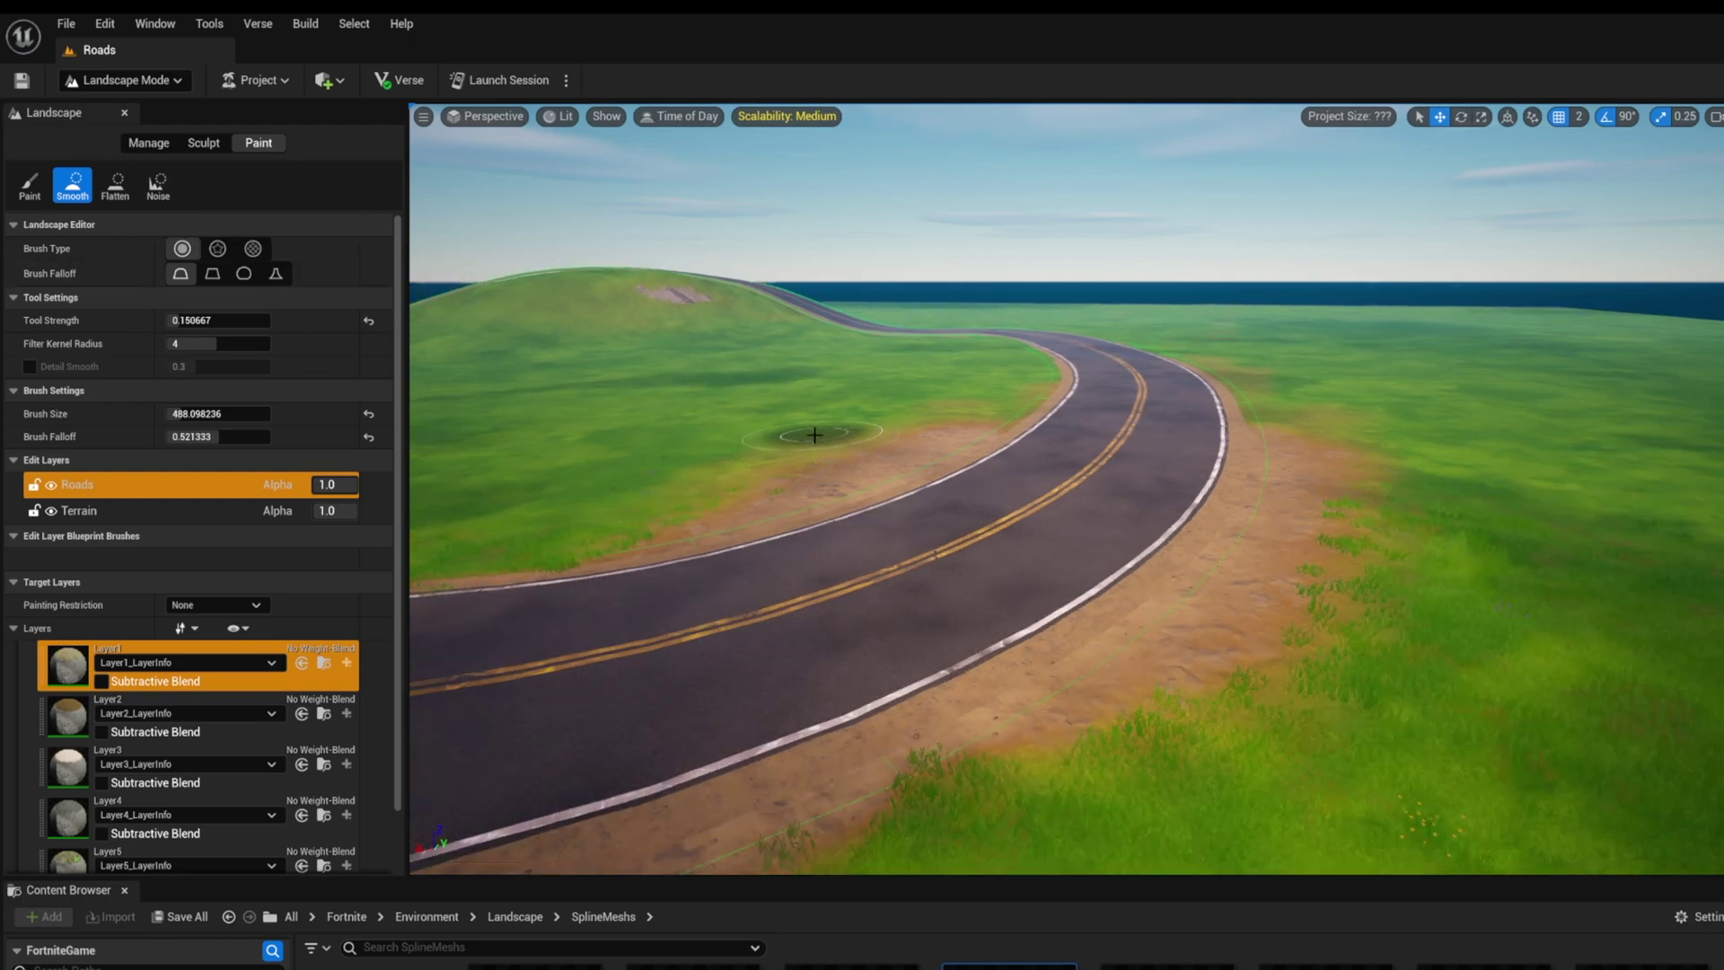
{"action": "scroll", "coordinate": [812, 464], "scroll_direction": "down", "scroll_amount": 5}
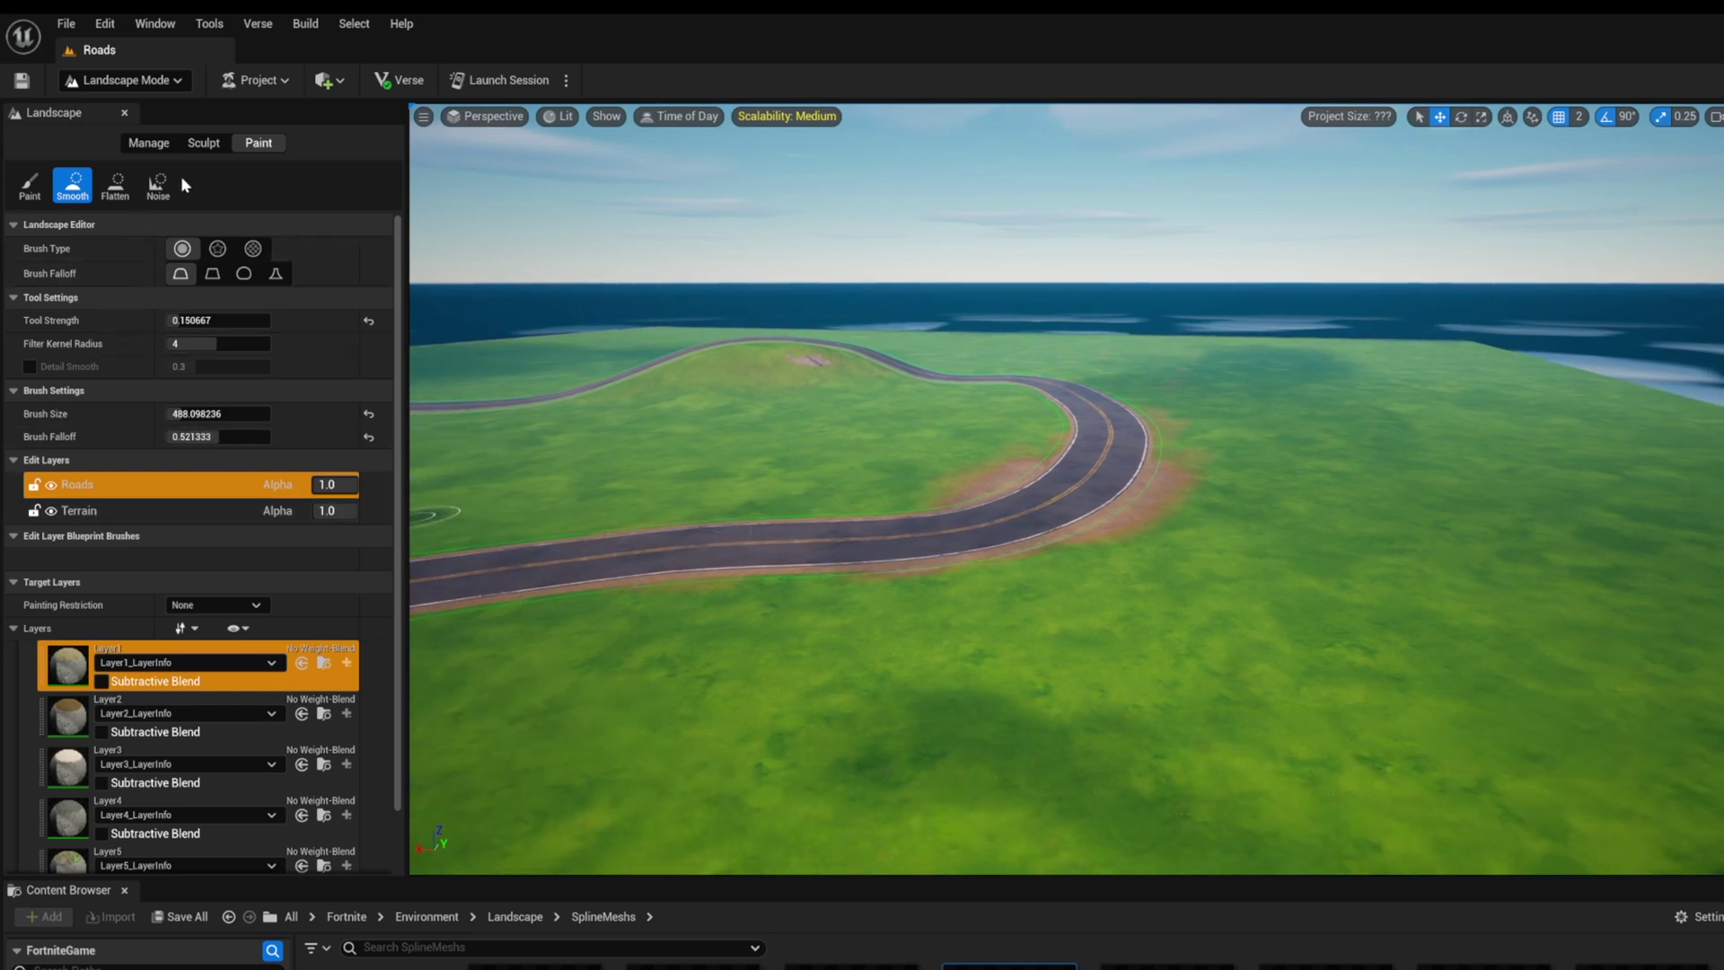
Step: Branch a new road off the bend's spline control point by adding two control points across the grass
{"action": "left_click", "coordinate": [149, 144]}
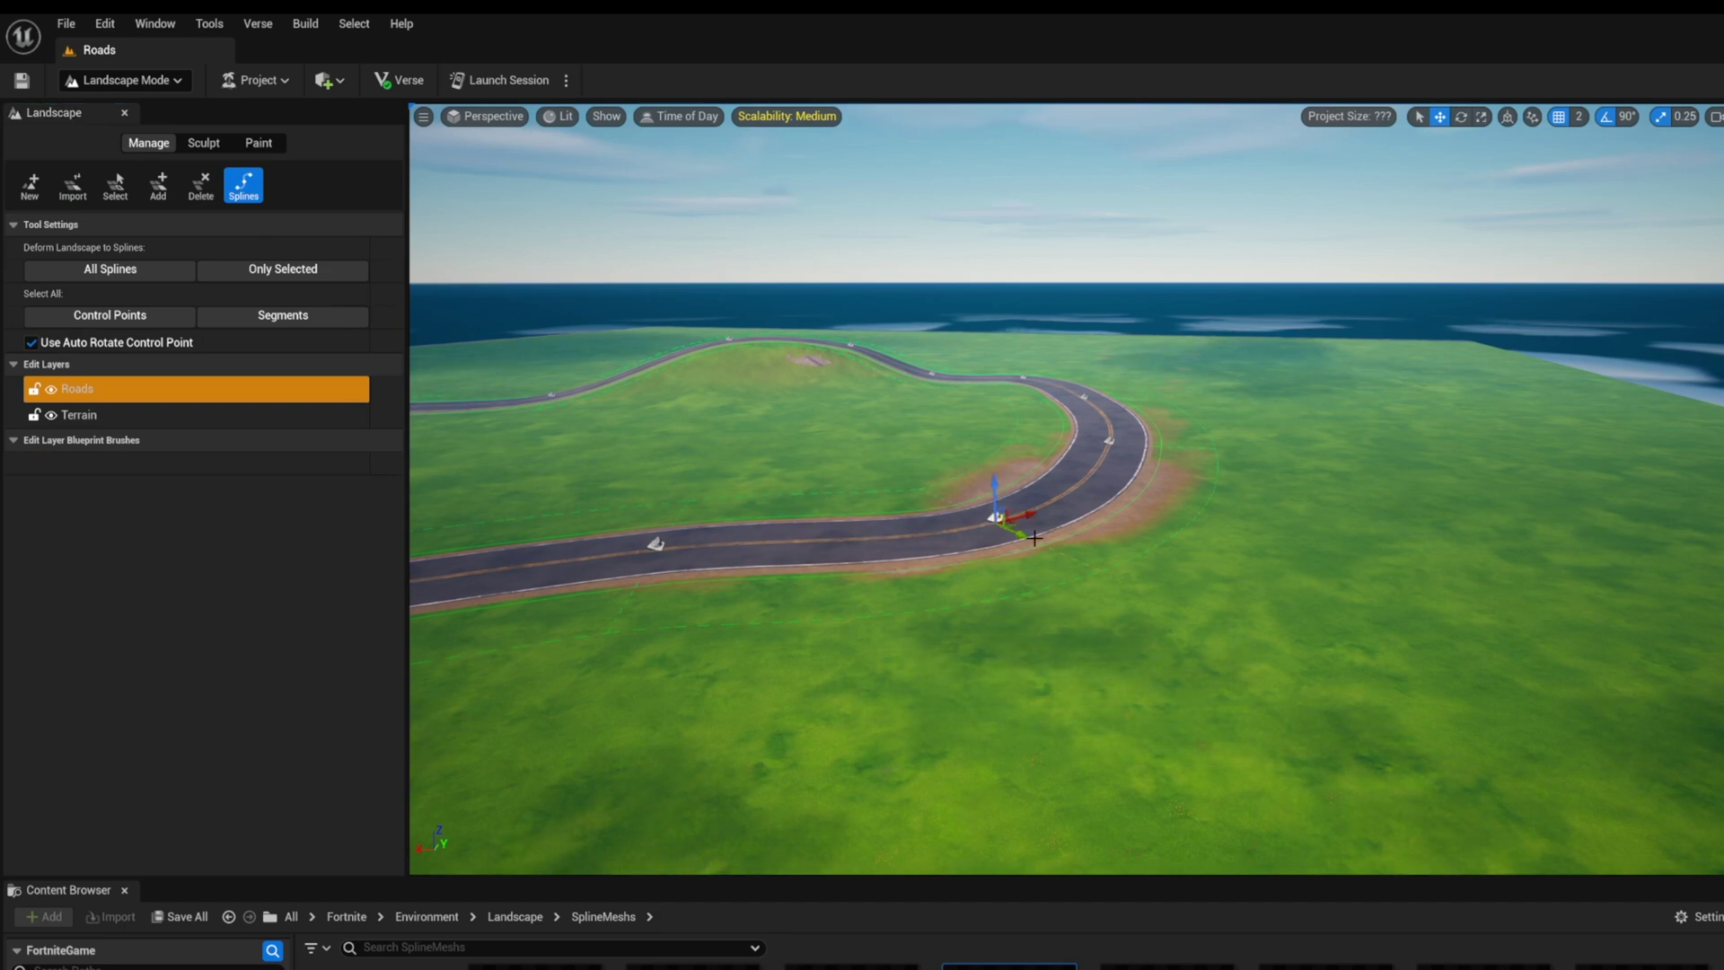
{"action": "left_click", "coordinate": [1215, 582], "text": "ctrl"}
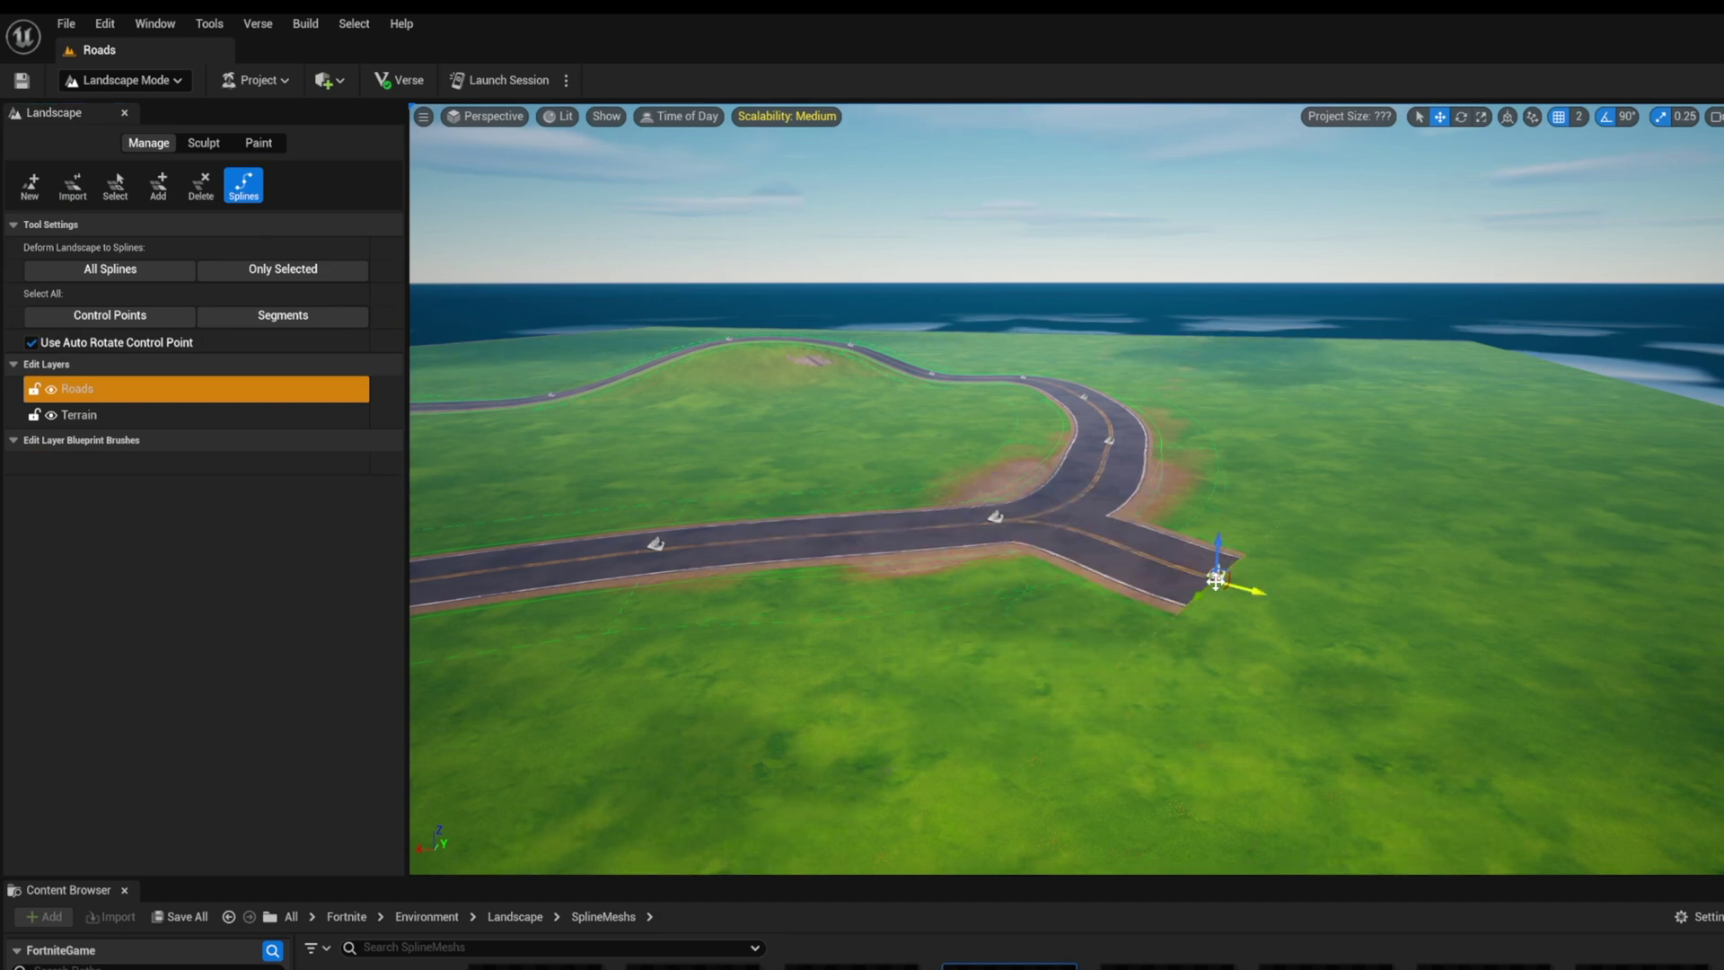
{"action": "left_click", "coordinate": [1505, 526], "text": "ctrl"}
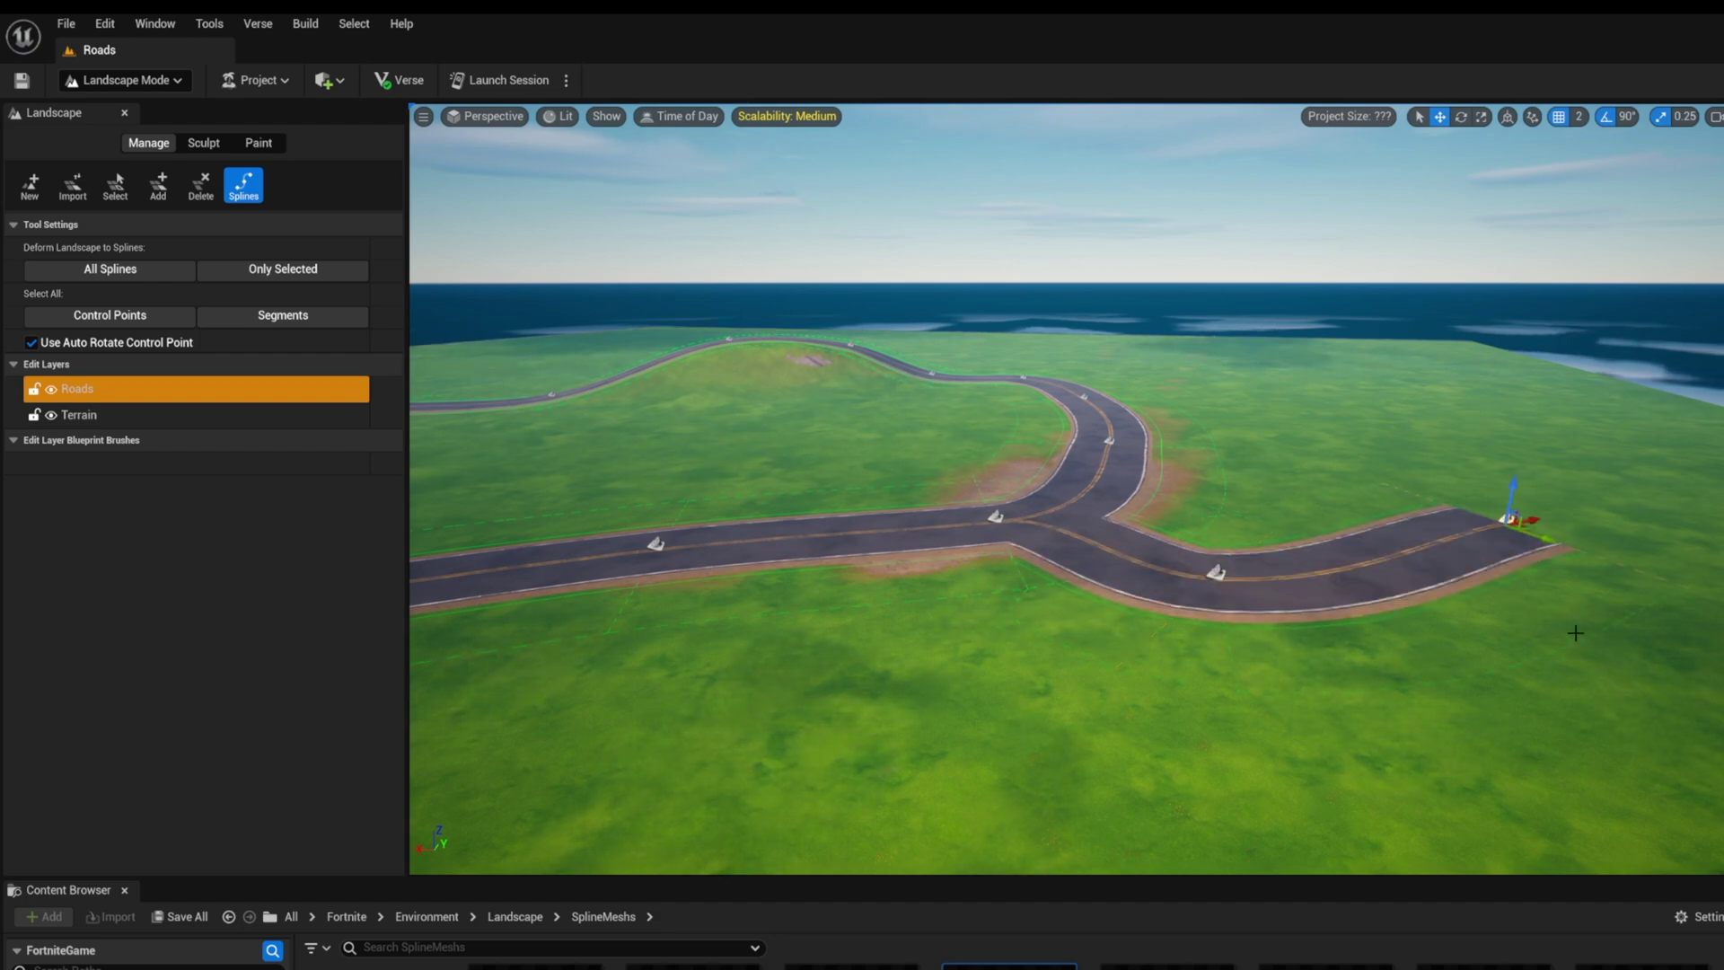
Step: Branch a second road off the near straight through one new control point and join it to the far road's control point
{"action": "middle_click_drag", "start_coordinate": [1531, 638], "coordinate": [1601, 372]}
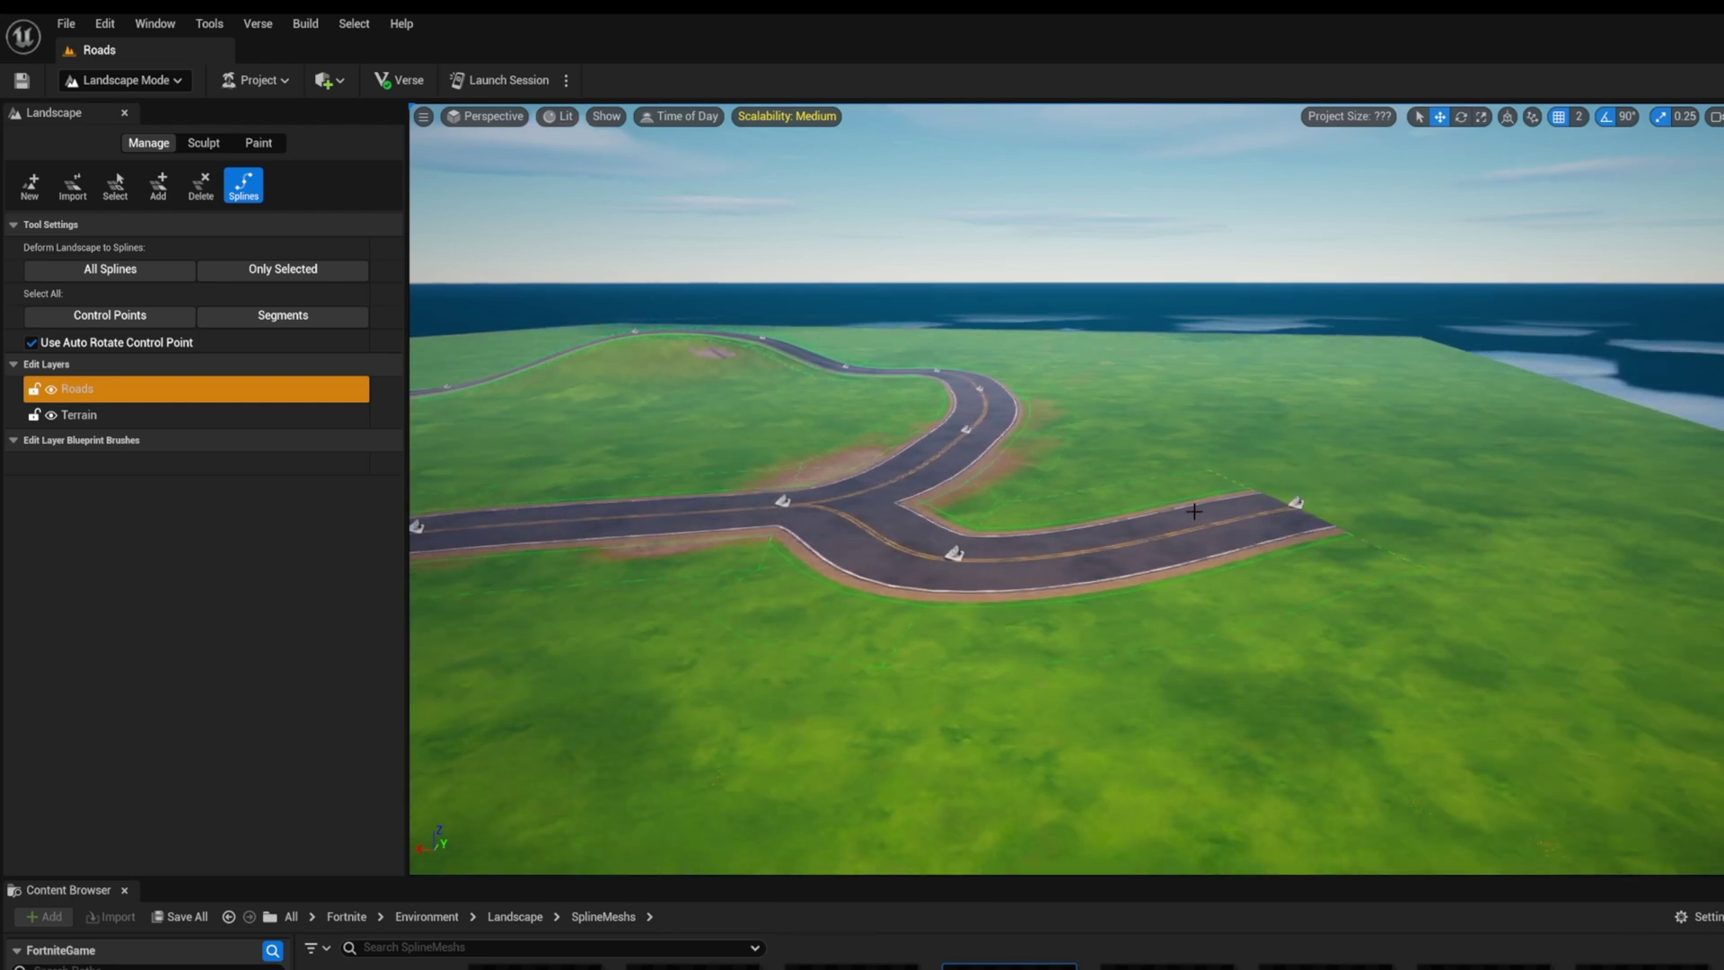
{"action": "middle_click_drag", "start_coordinate": [1194, 512], "coordinate": [521, 598]}
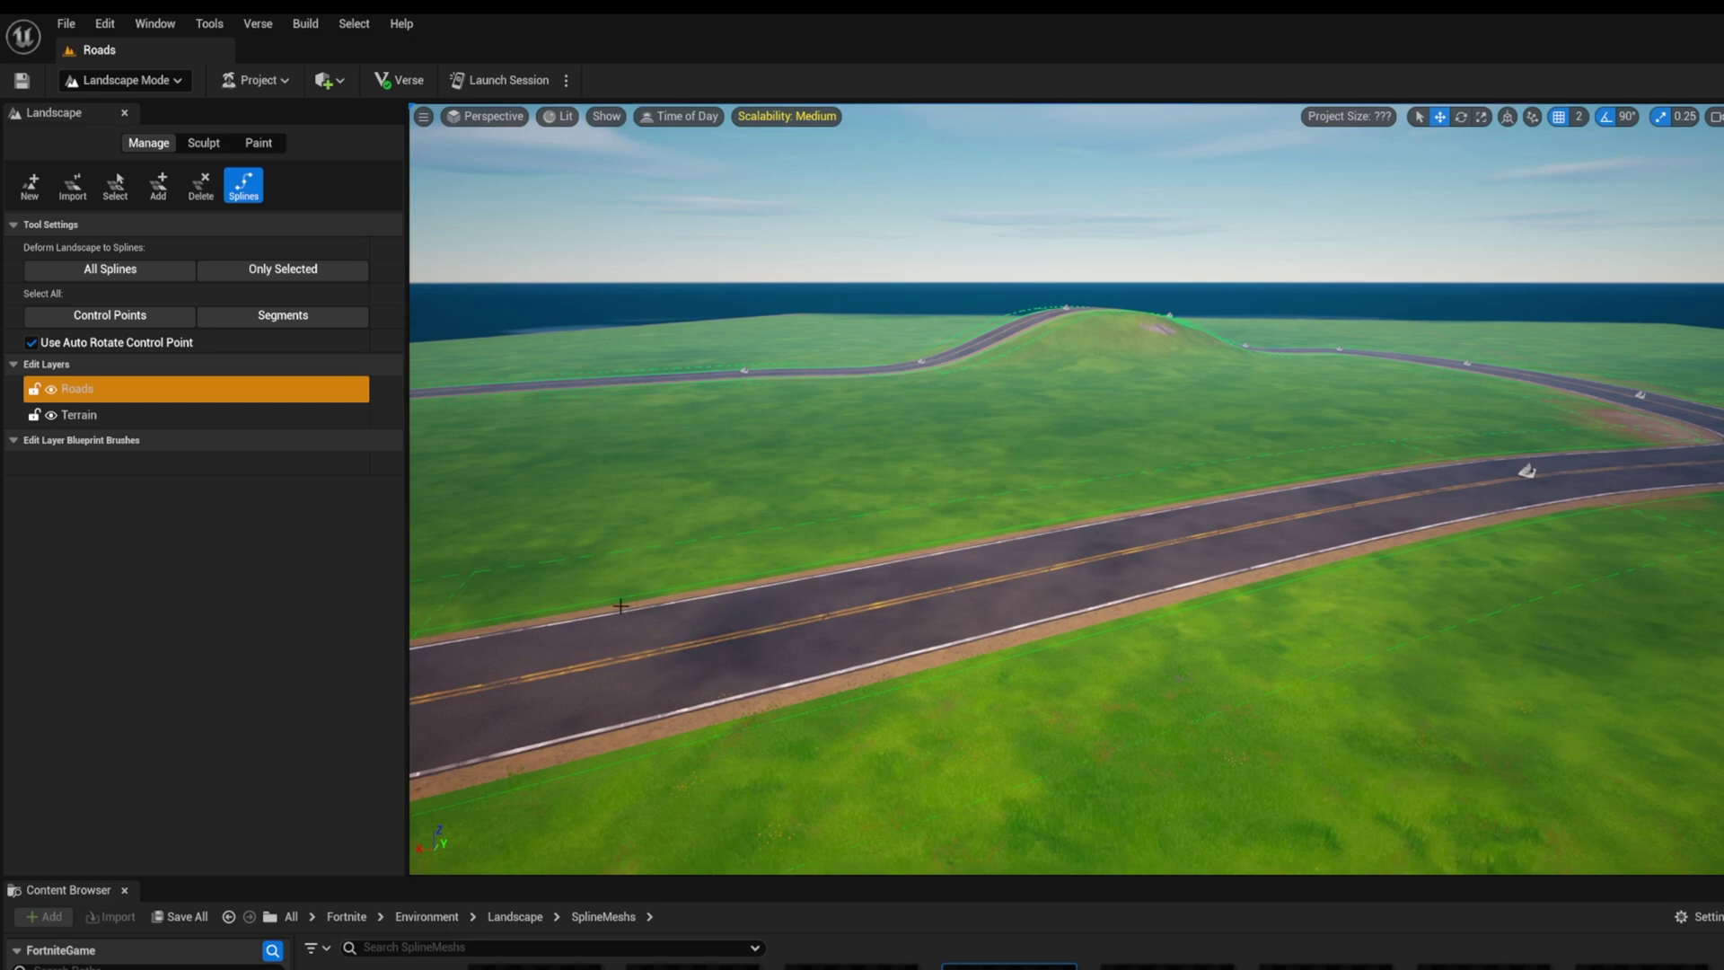
{"action": "right_click_drag", "start_coordinate": [619, 606], "coordinate": [636, 620]}
{"action": "scroll", "coordinate": [1003, 449], "scroll_direction": "down", "scroll_amount": 7}
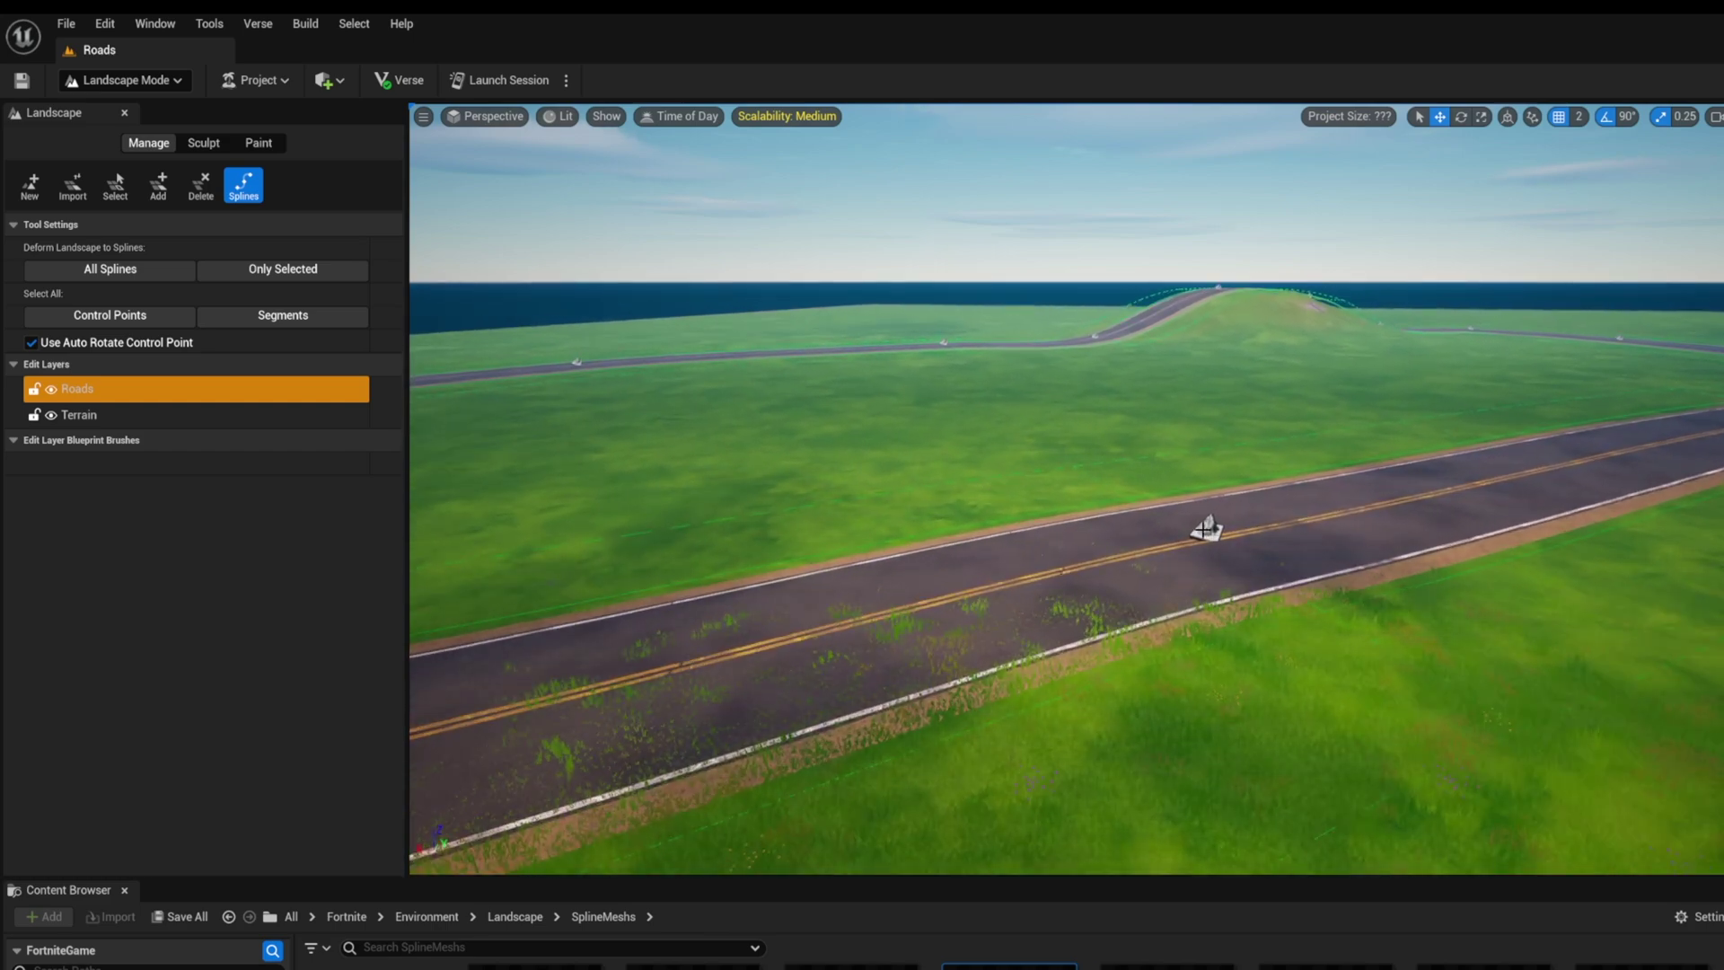
{"action": "left_click", "coordinate": [1008, 408], "text": "ctrl"}
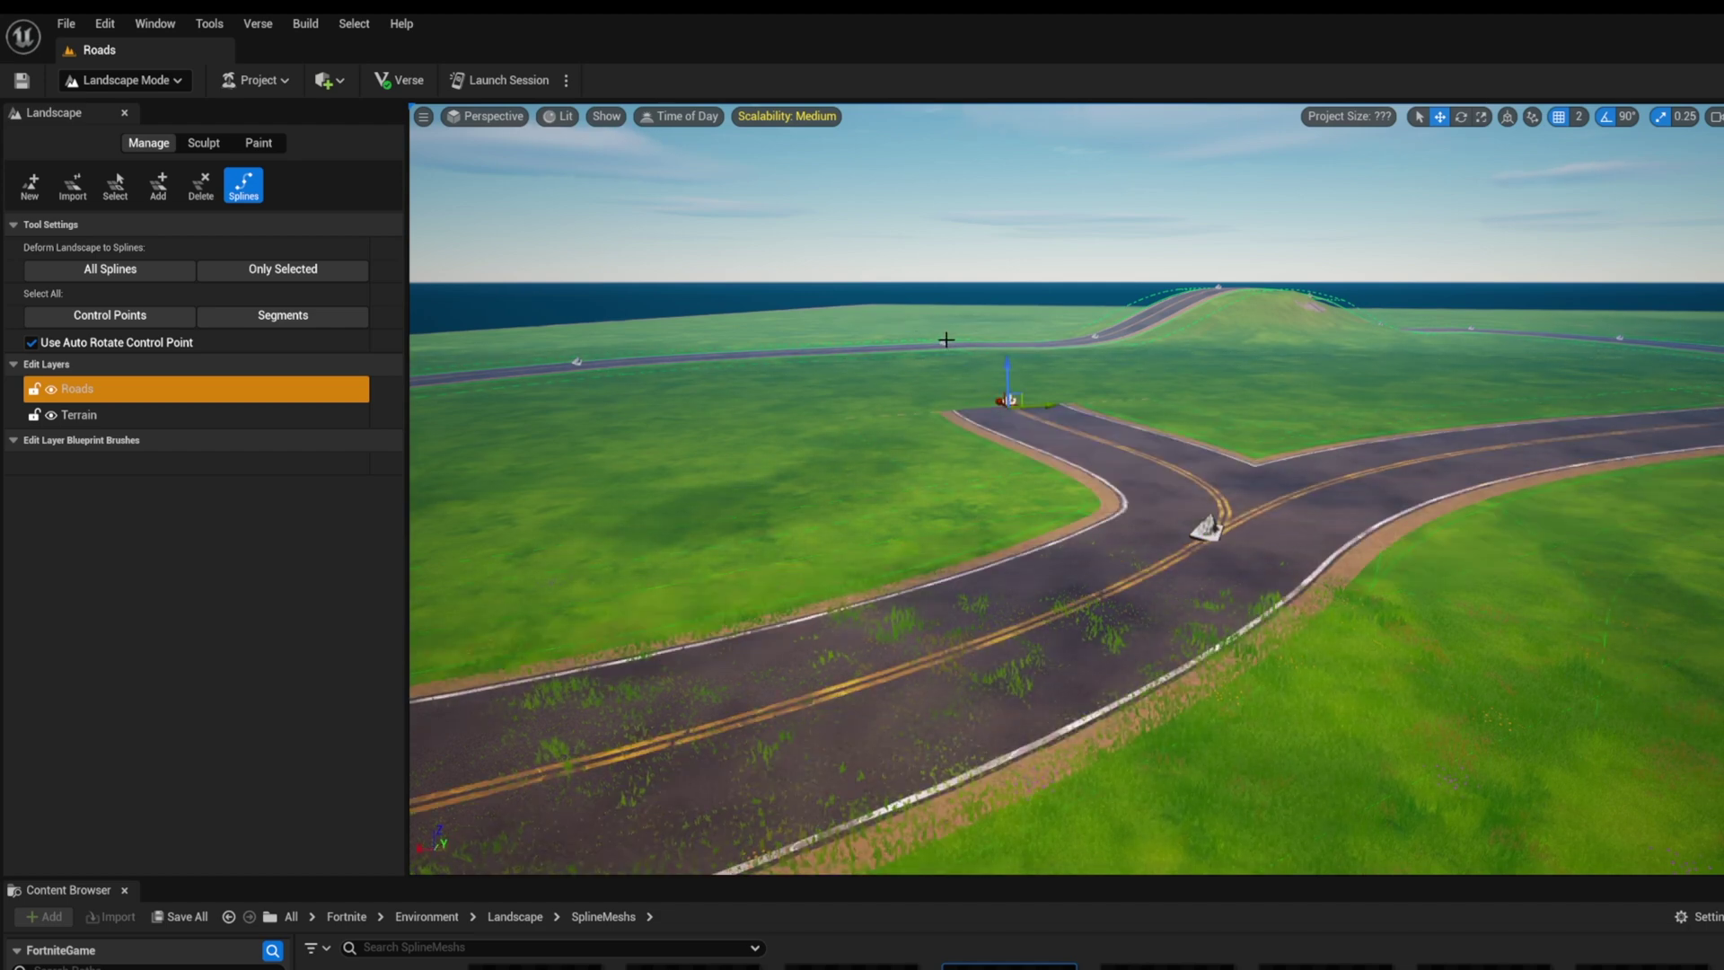
{"action": "left_click", "coordinate": [944, 343], "text": "ctrl"}
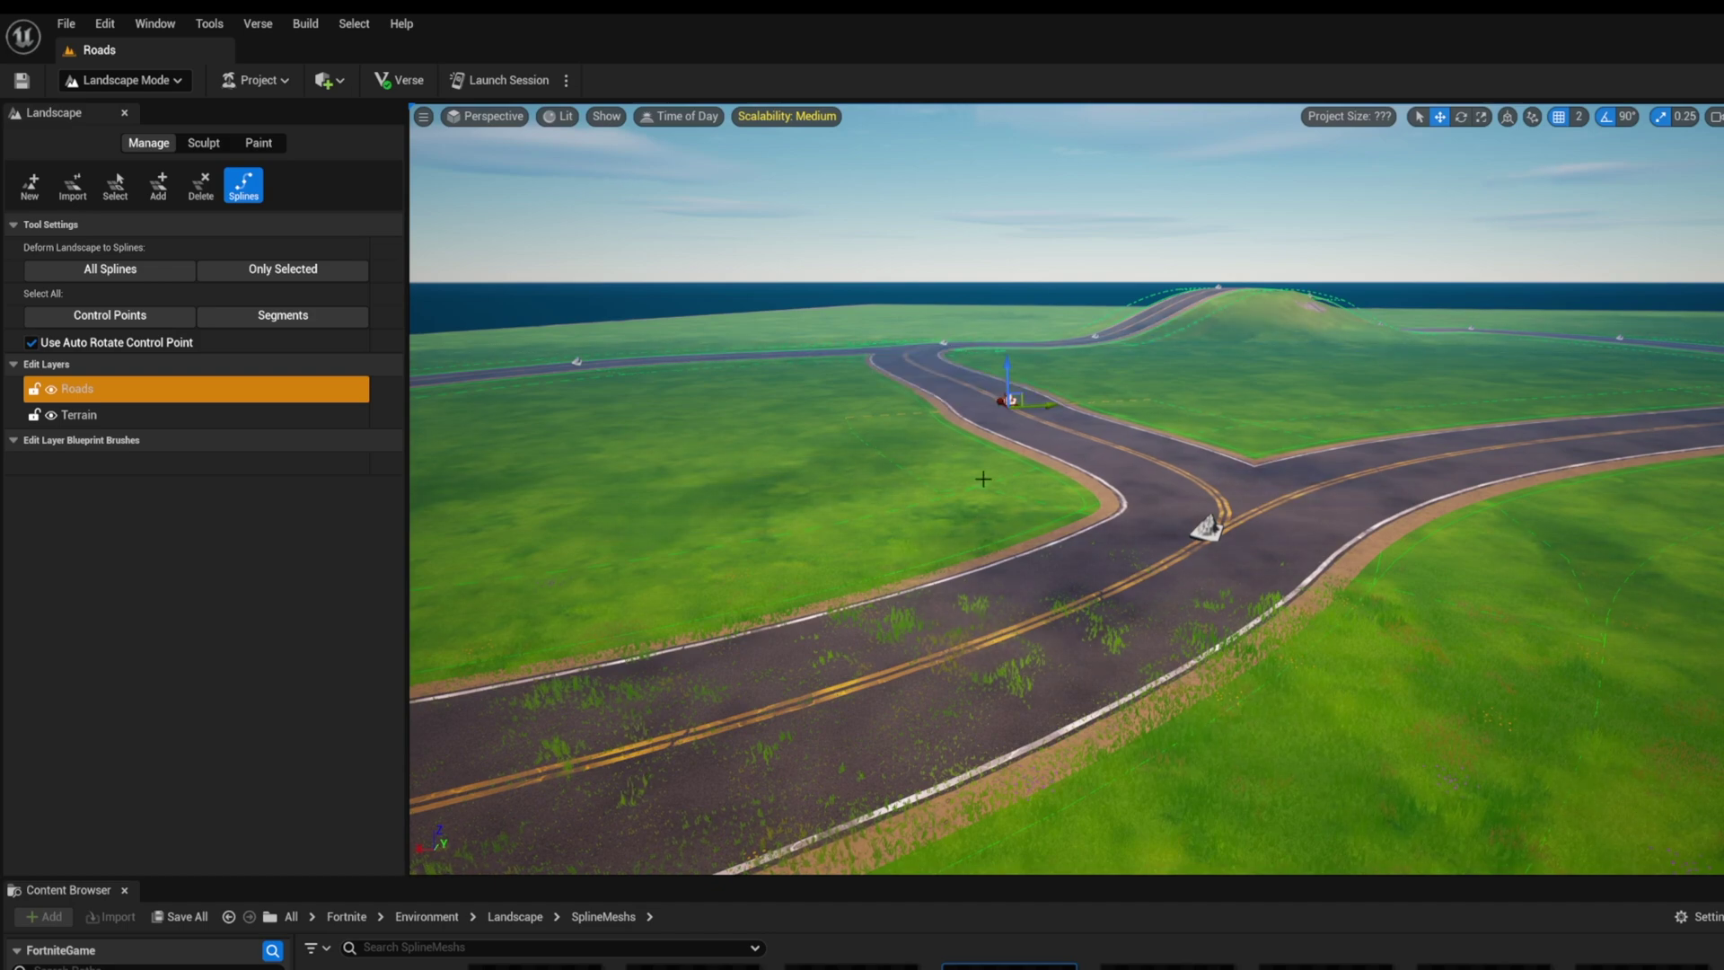
{"action": "middle_click_drag", "start_coordinate": [941, 430], "coordinate": [1067, 360]}
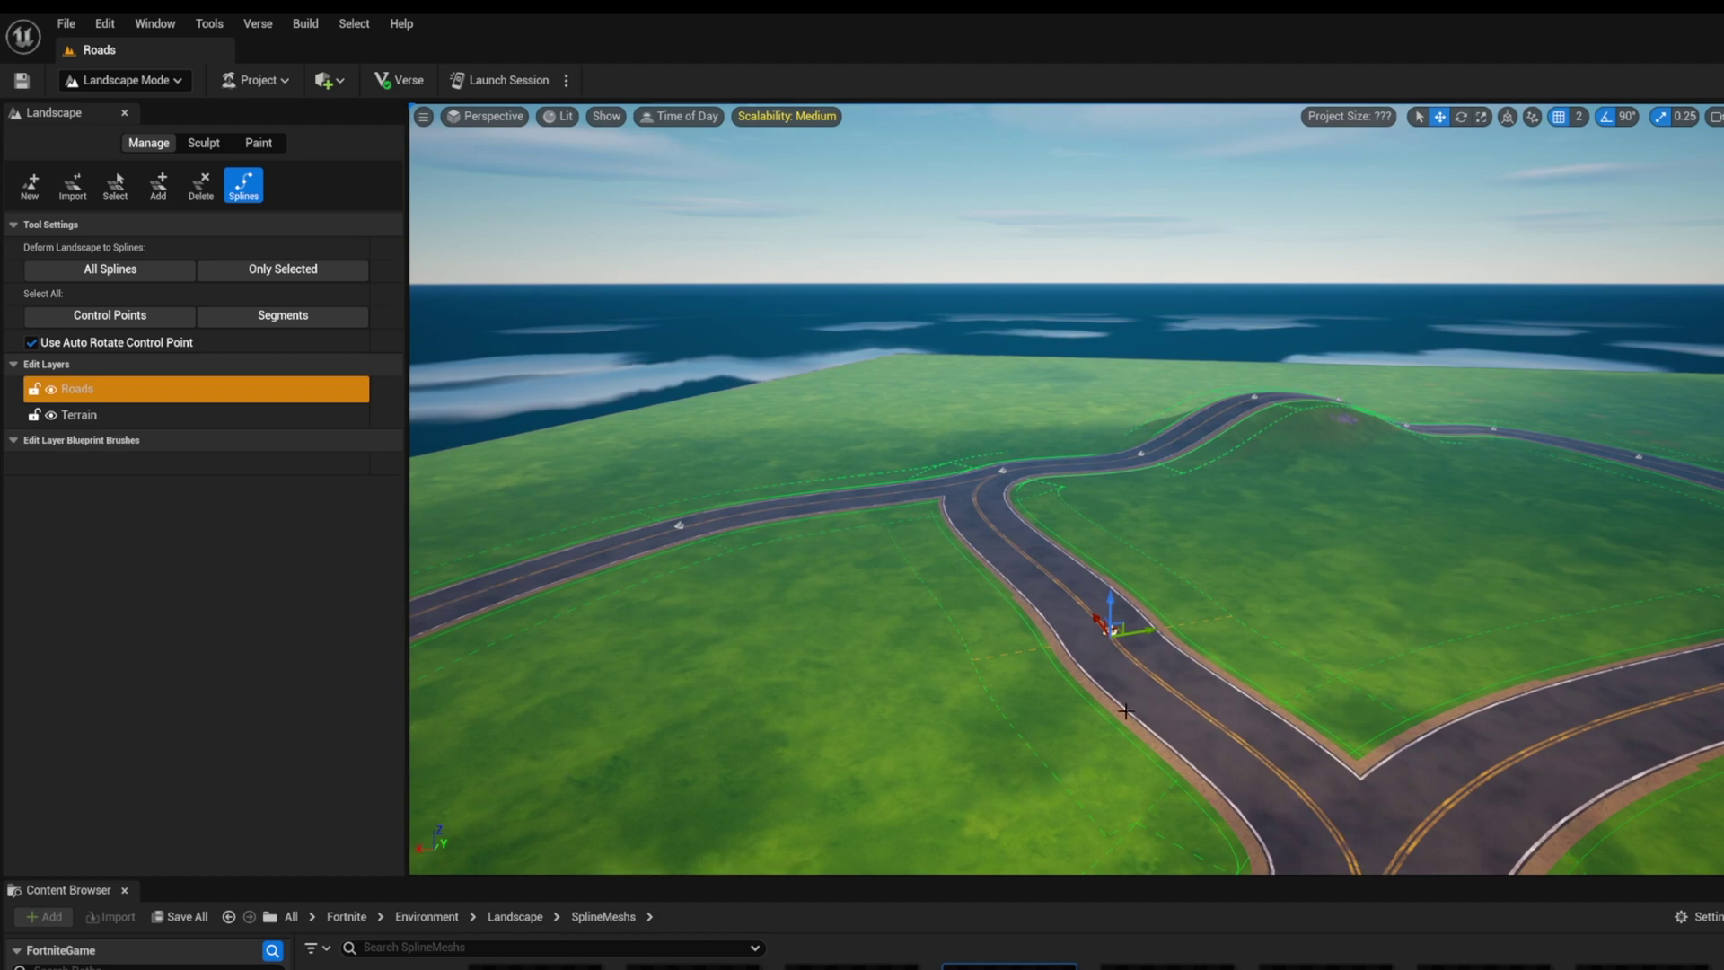
Step: Examine the junctions where the two new branches meet the main road
{"action": "middle_click_drag", "start_coordinate": [1138, 637], "coordinate": [1230, 743]}
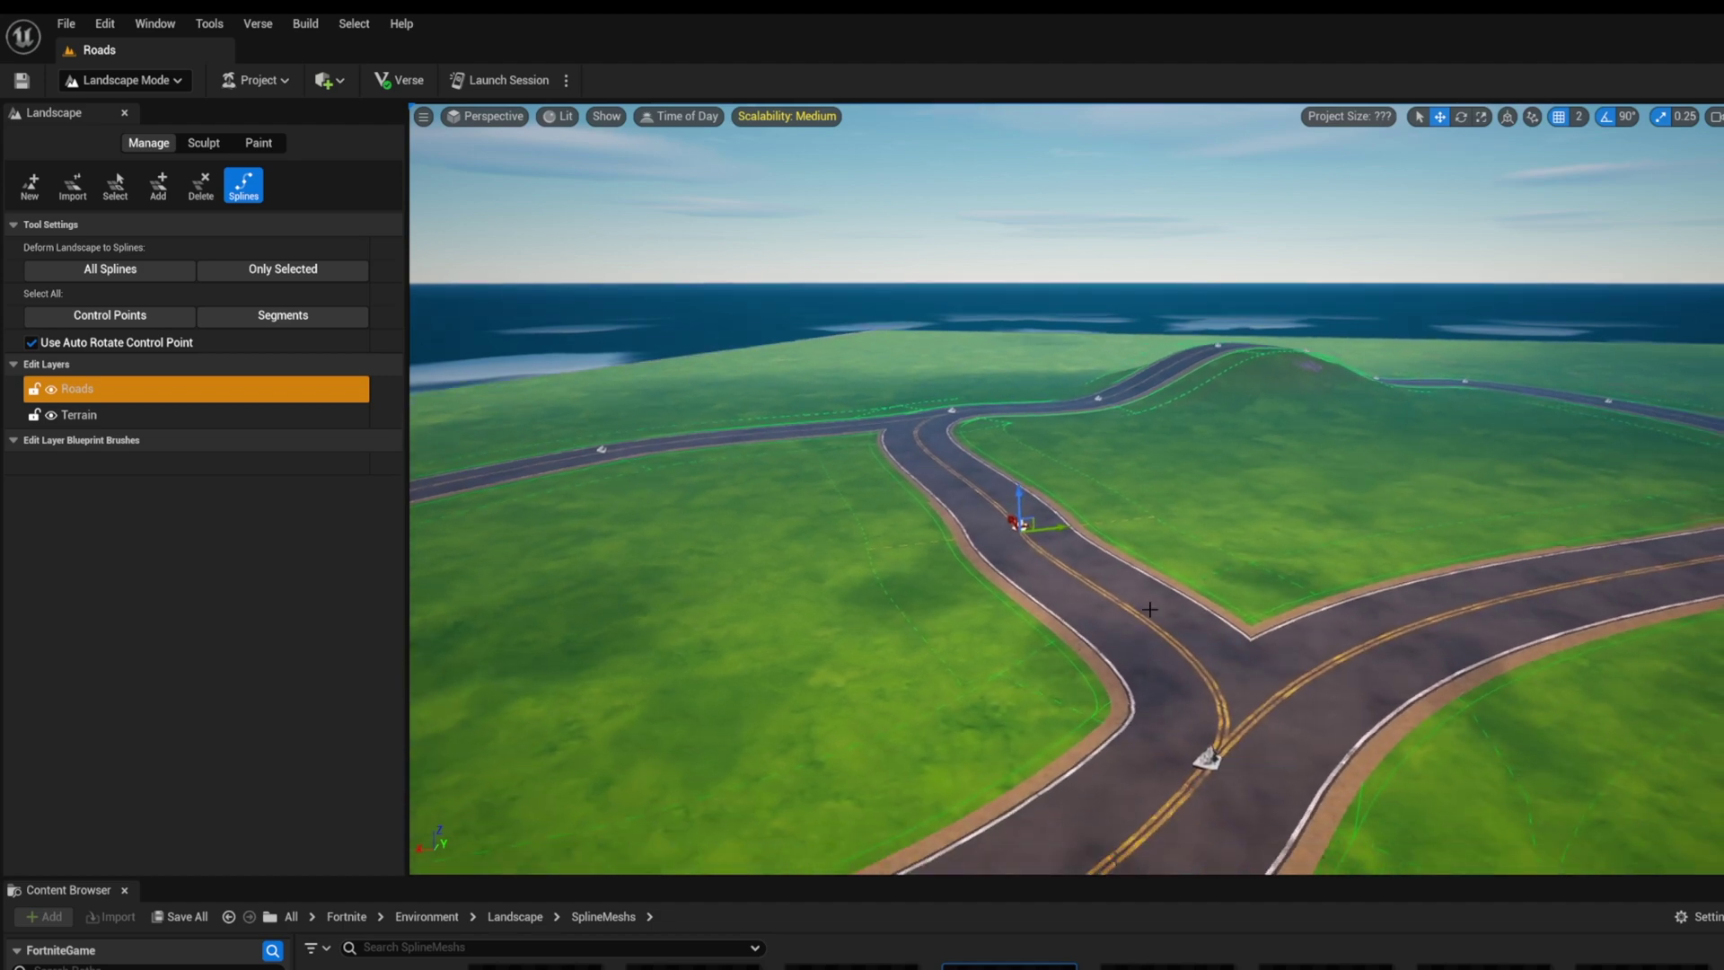
{"action": "scroll", "coordinate": [1149, 611], "scroll_direction": "down", "scroll_amount": 4}
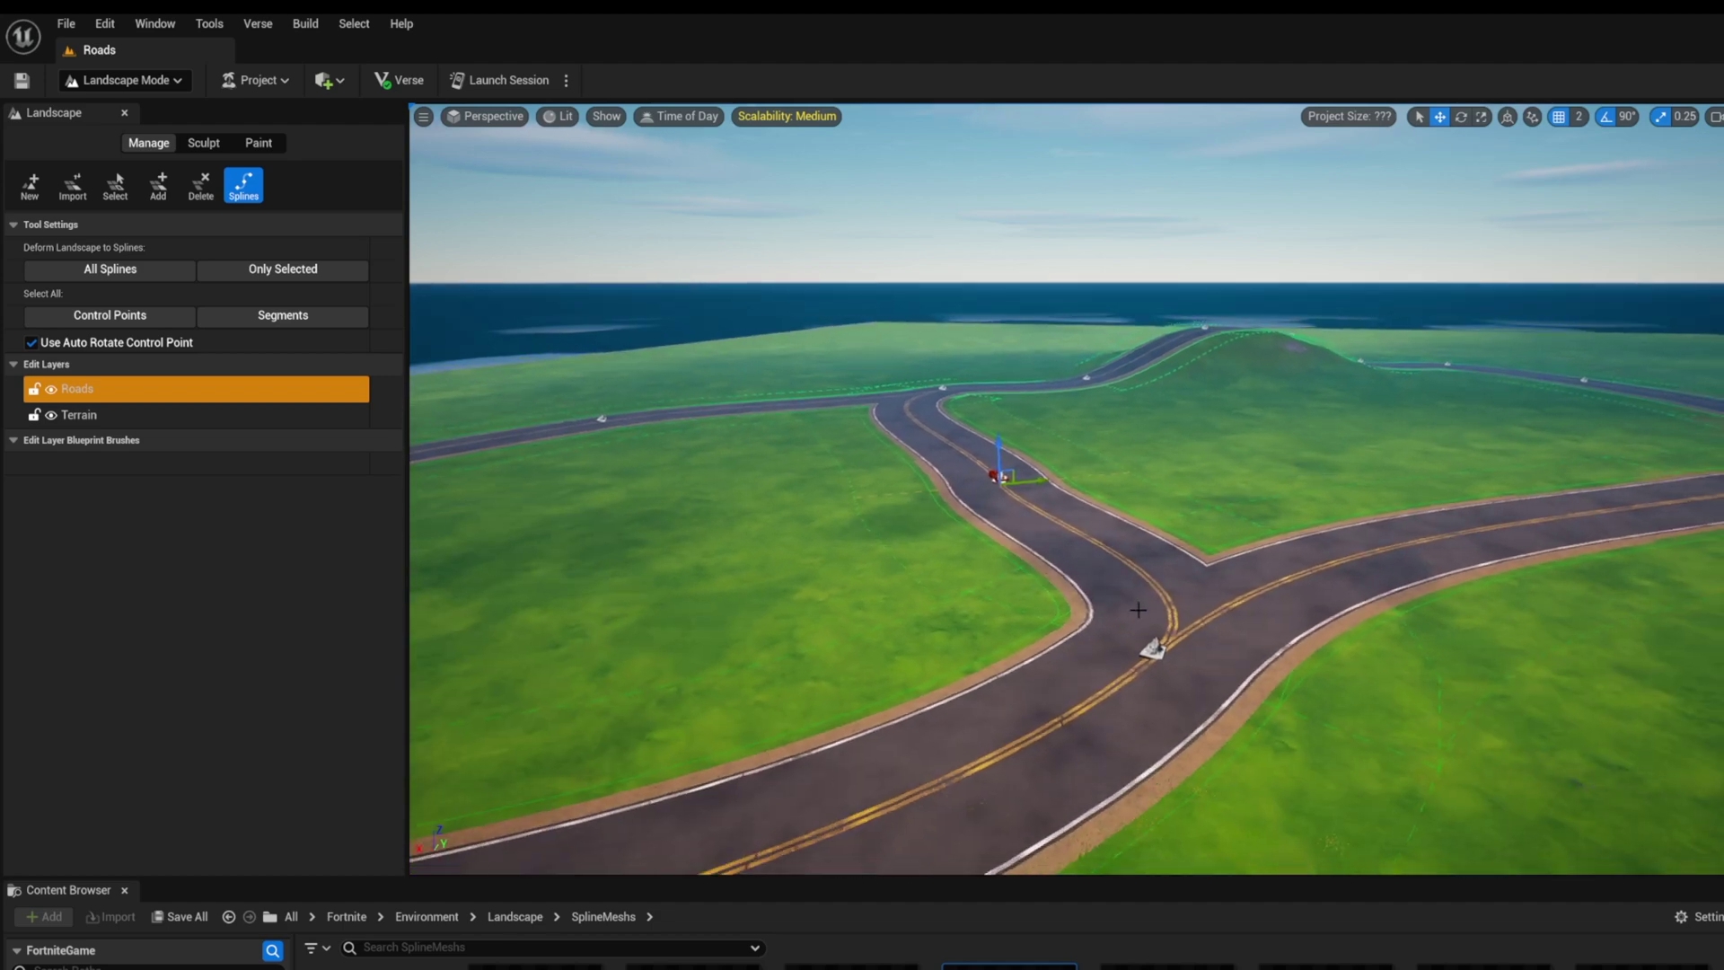
{"action": "scroll", "coordinate": [1274, 632], "scroll_direction": "down", "scroll_amount": 5}
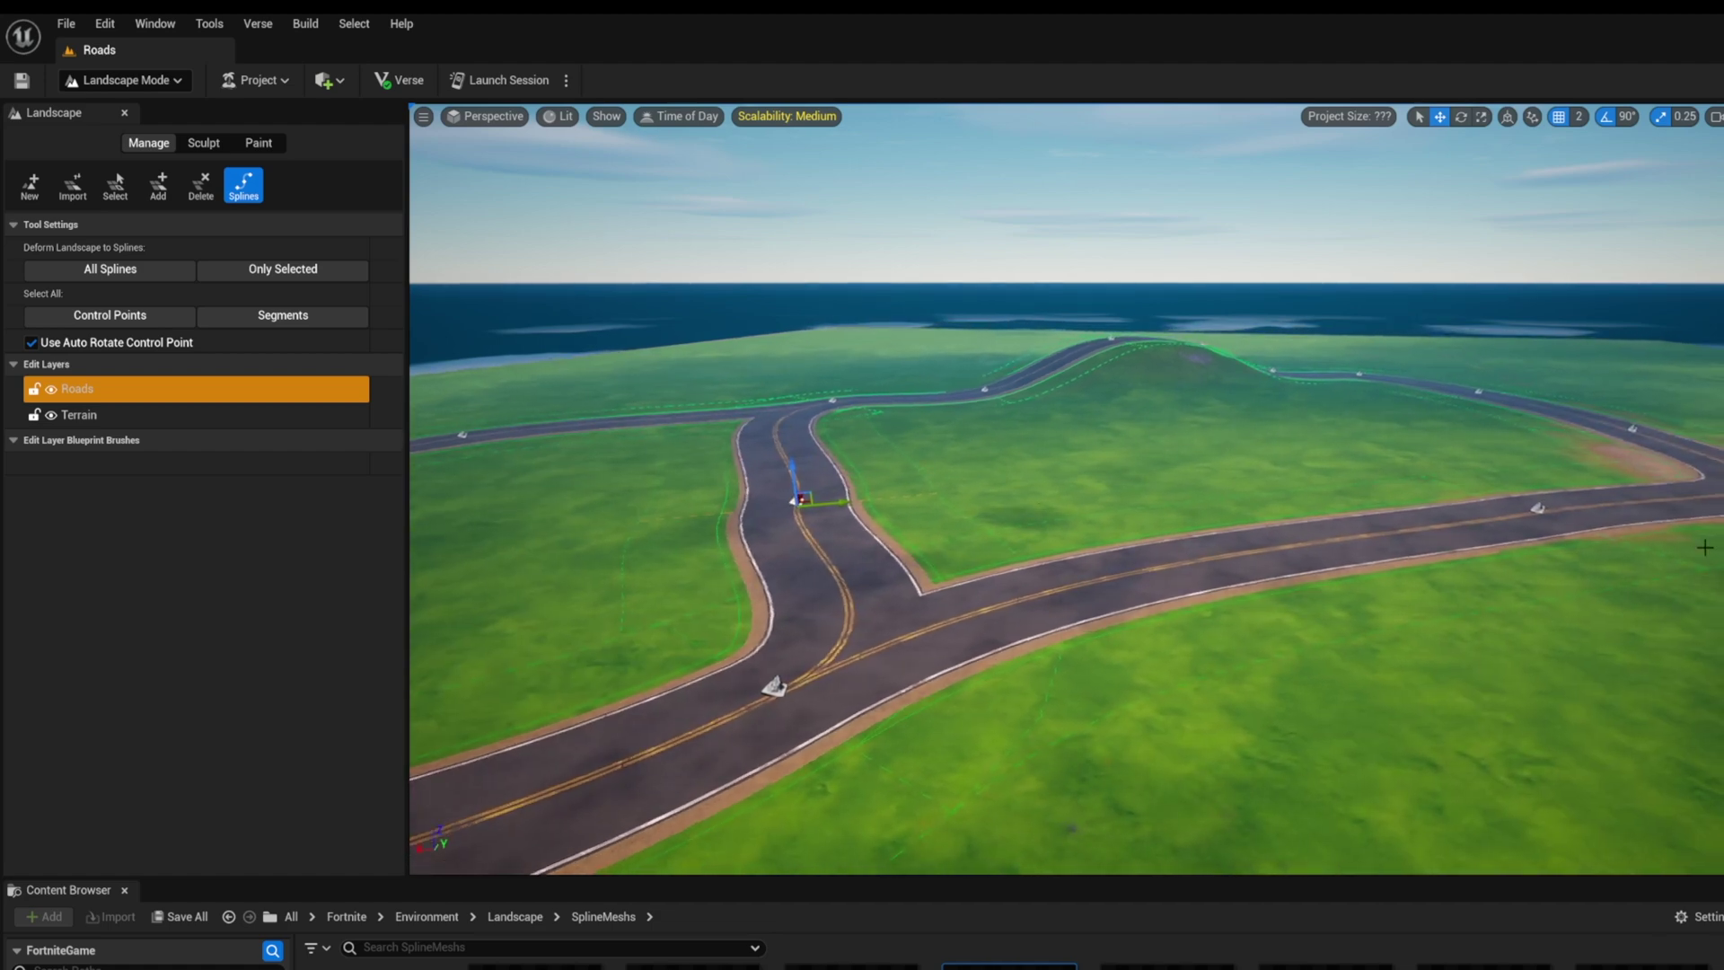
{"action": "middle_click_drag", "start_coordinate": [1705, 547], "coordinate": [1436, 509]}
{"action": "scroll", "coordinate": [1406, 520], "scroll_direction": "up", "scroll_amount": 5}
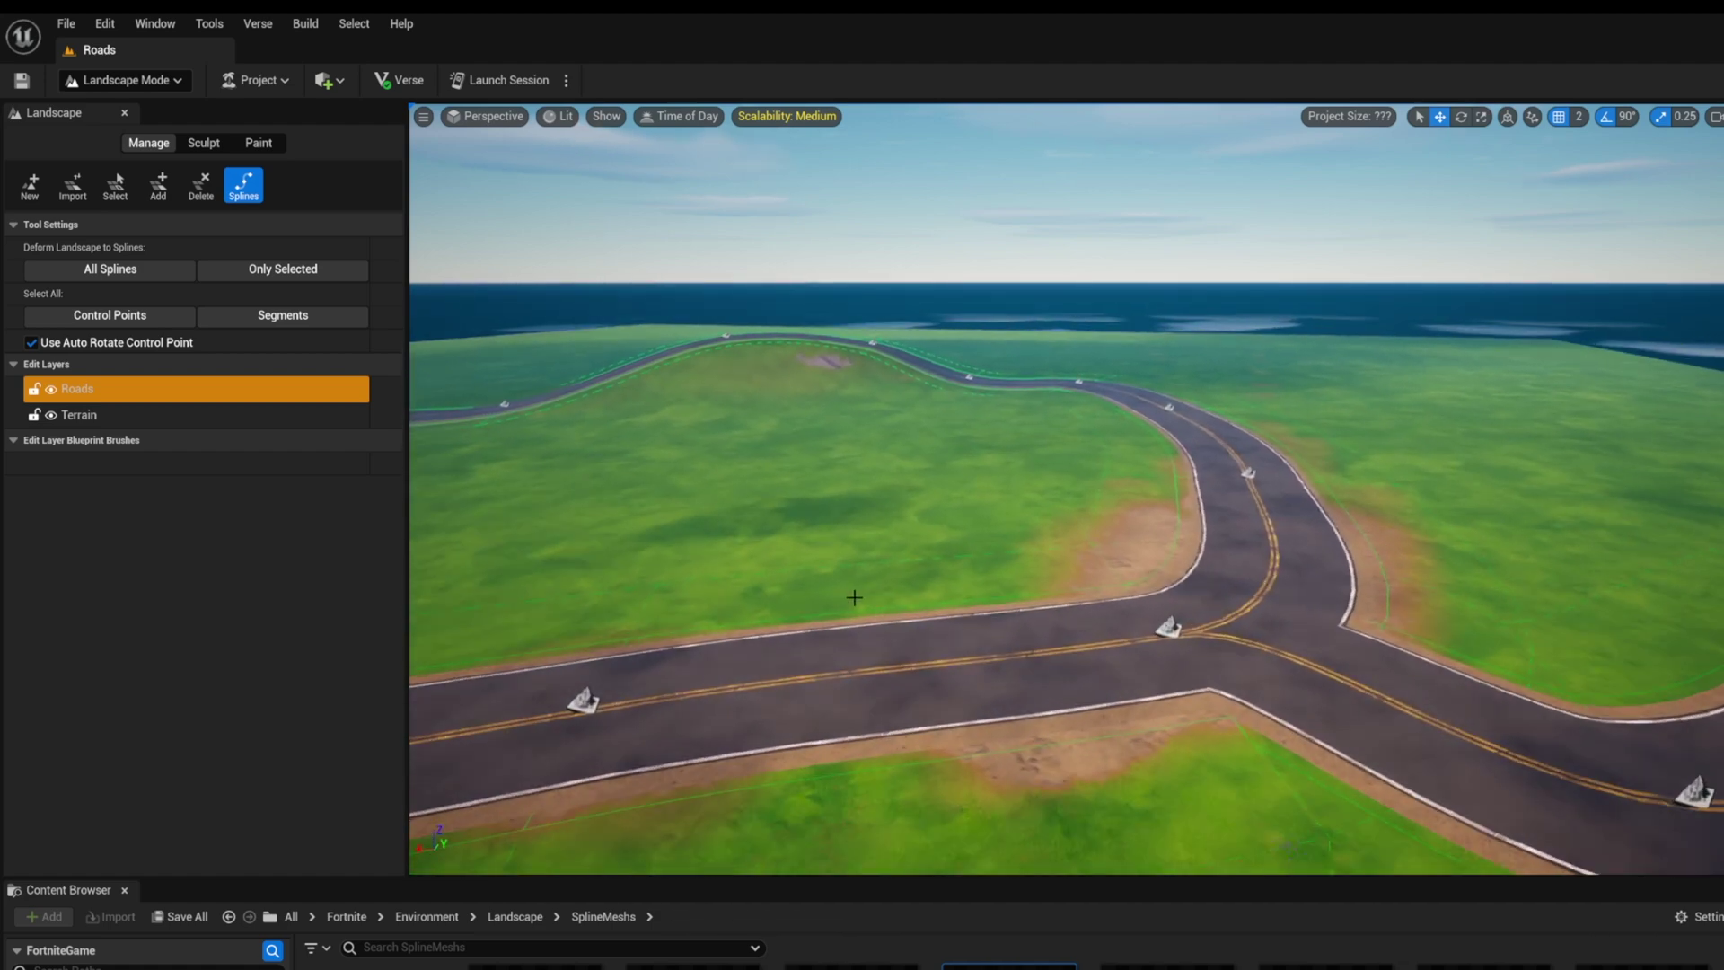